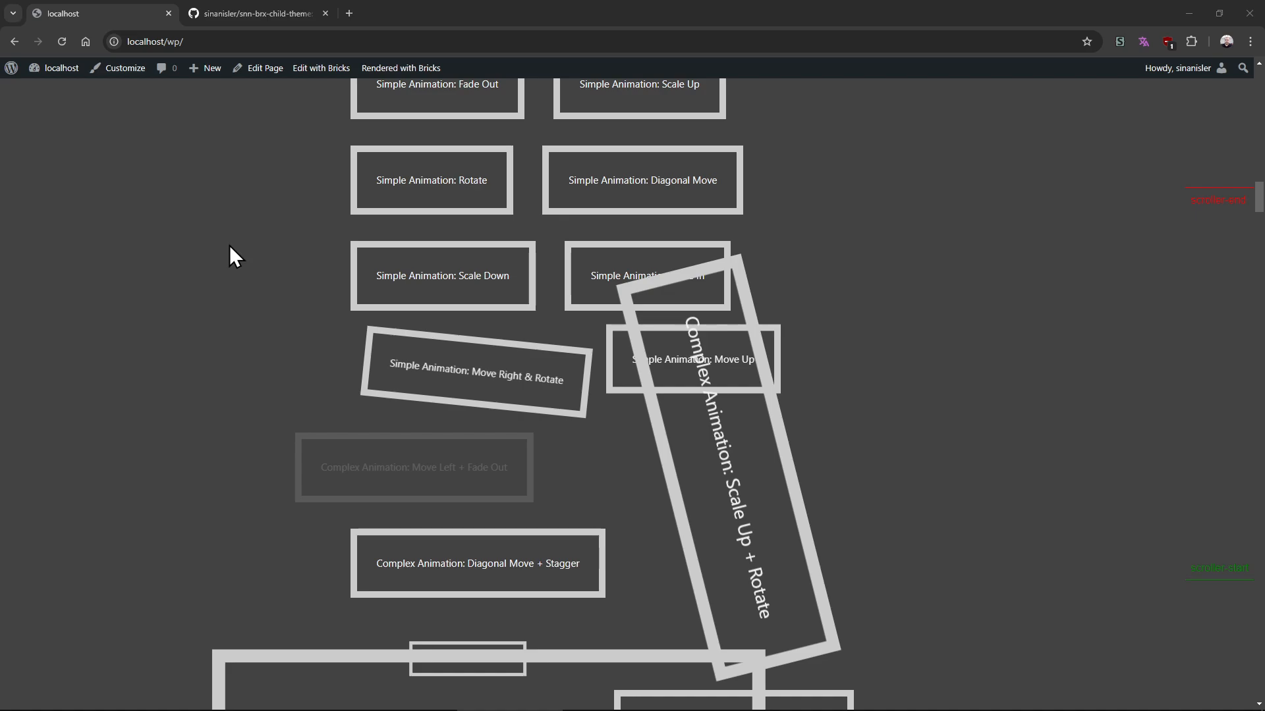
Look over the snn-brx-child-theme repository page on GitHub
click(286, 16)
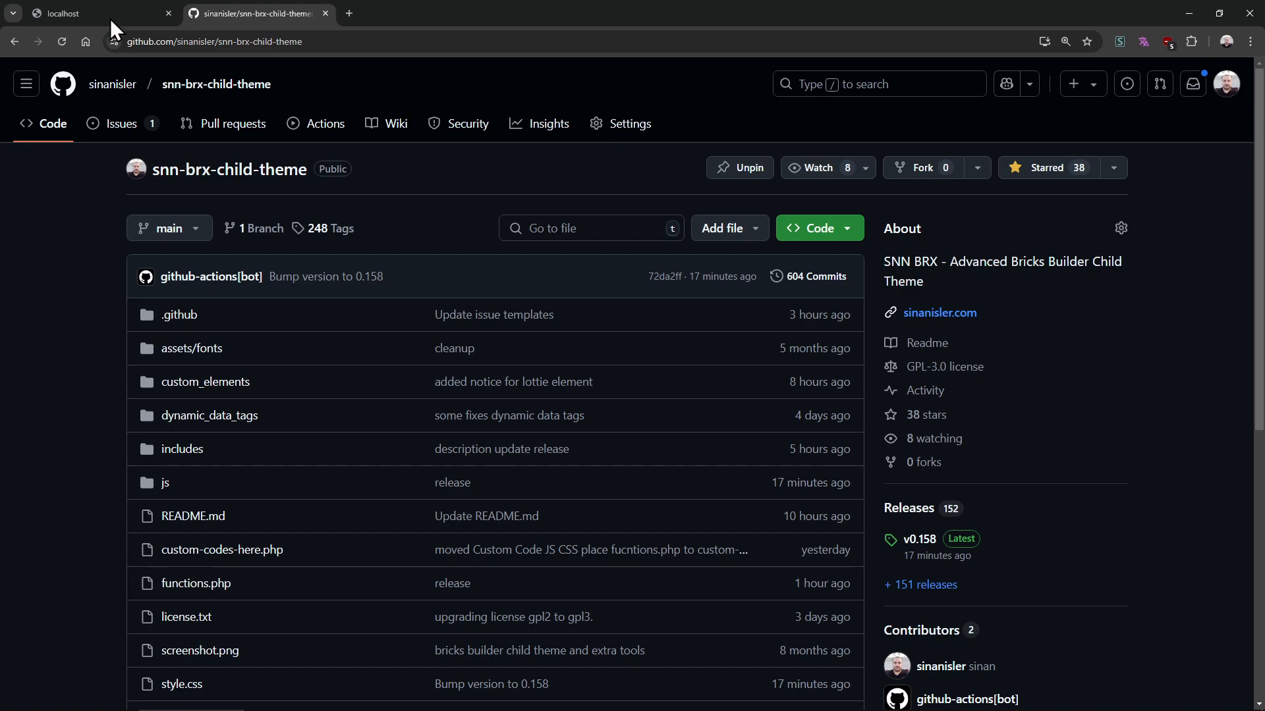
drag(110, 174, 457, 160)
click(457, 162)
scroll(61, 282, down, 3)
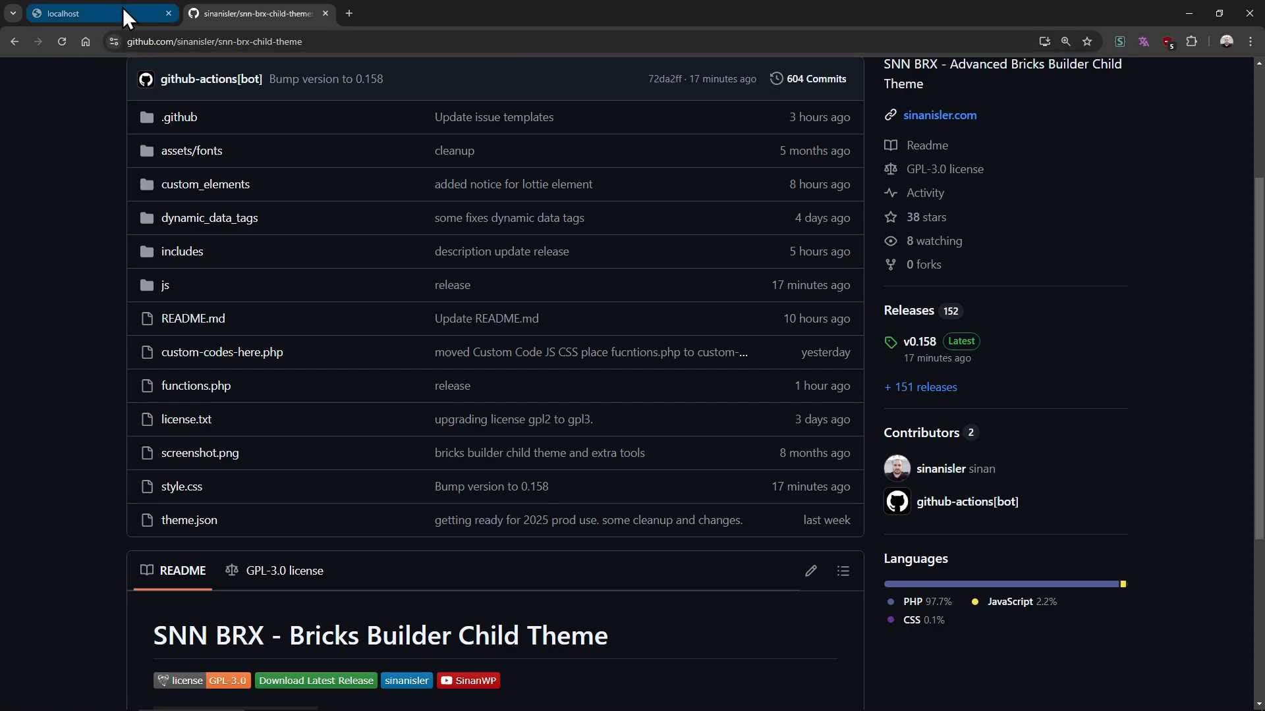
Scroll through the localhost home page to examine the existing GSAP animation demos
mouse_move(123, 9)
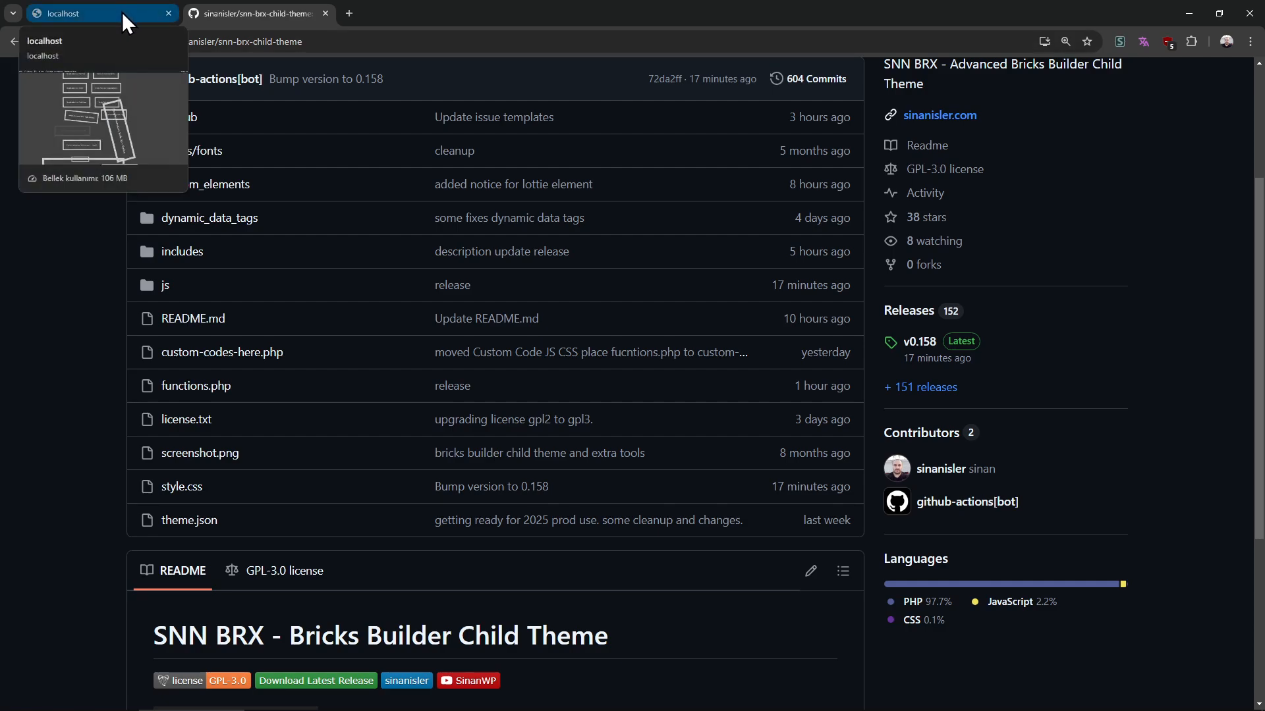
click(121, 12)
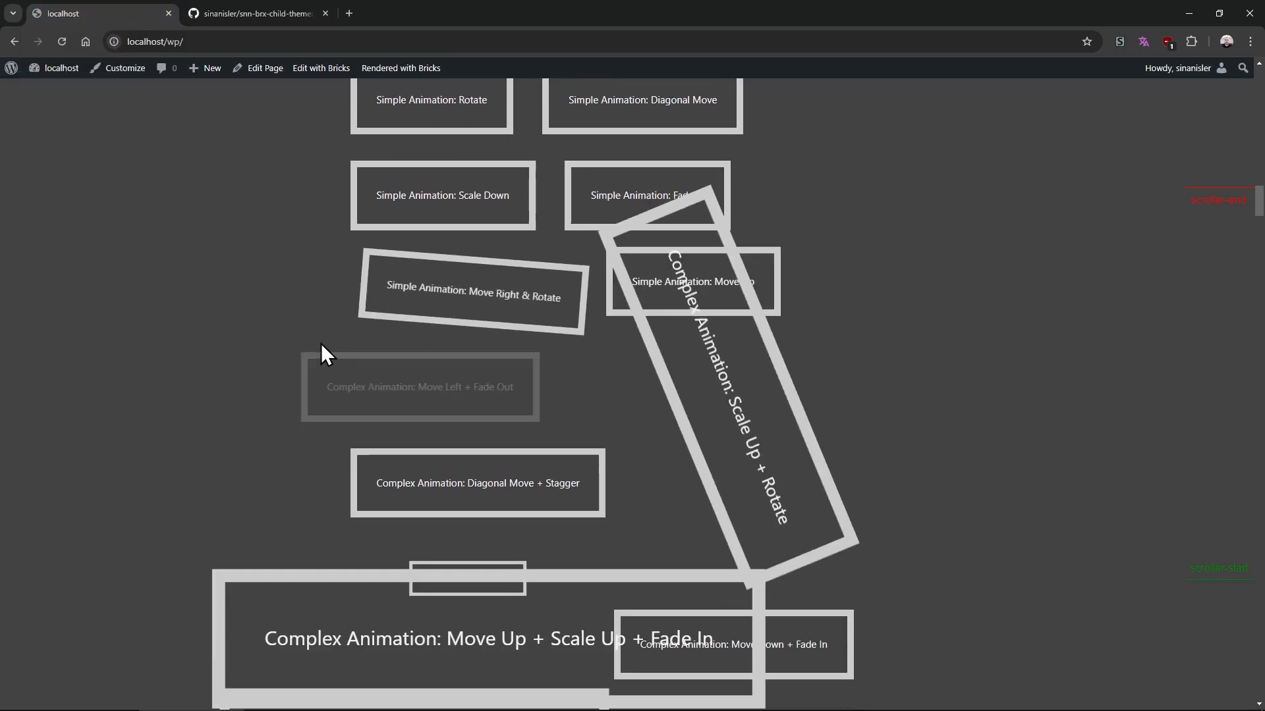
scroll(321, 344, down, 5)
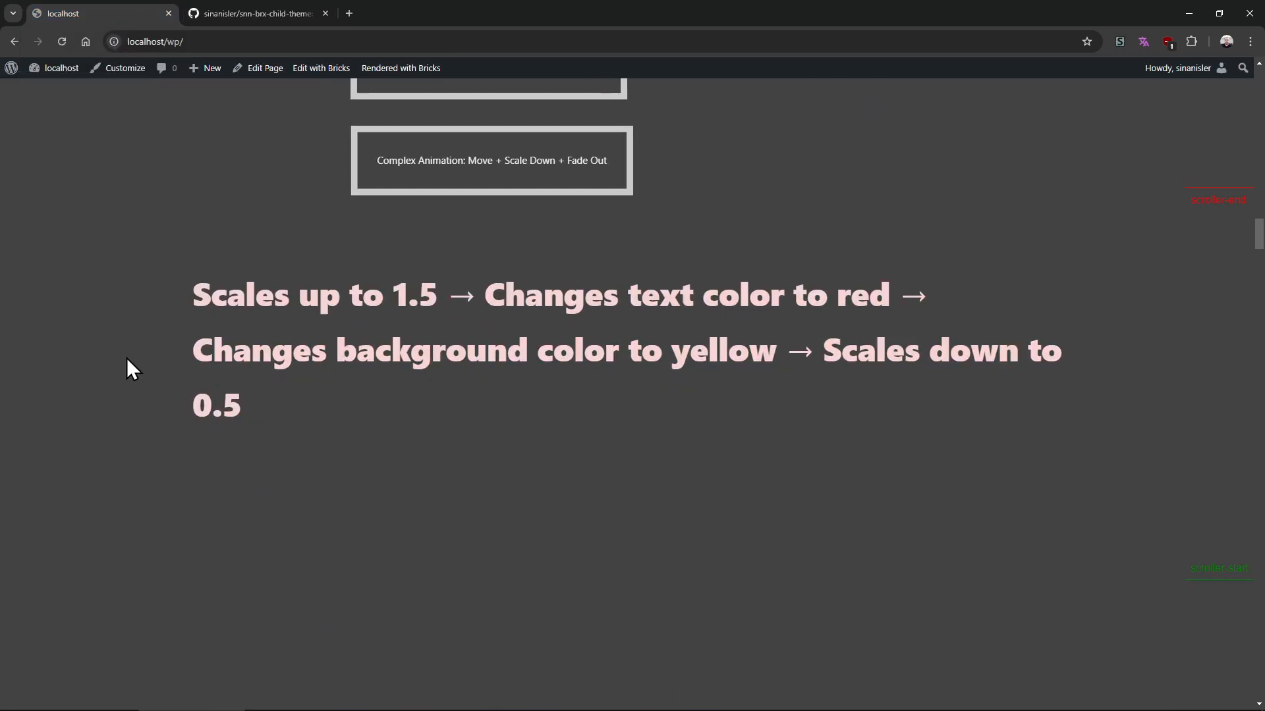
scroll(126, 358, down, 1)
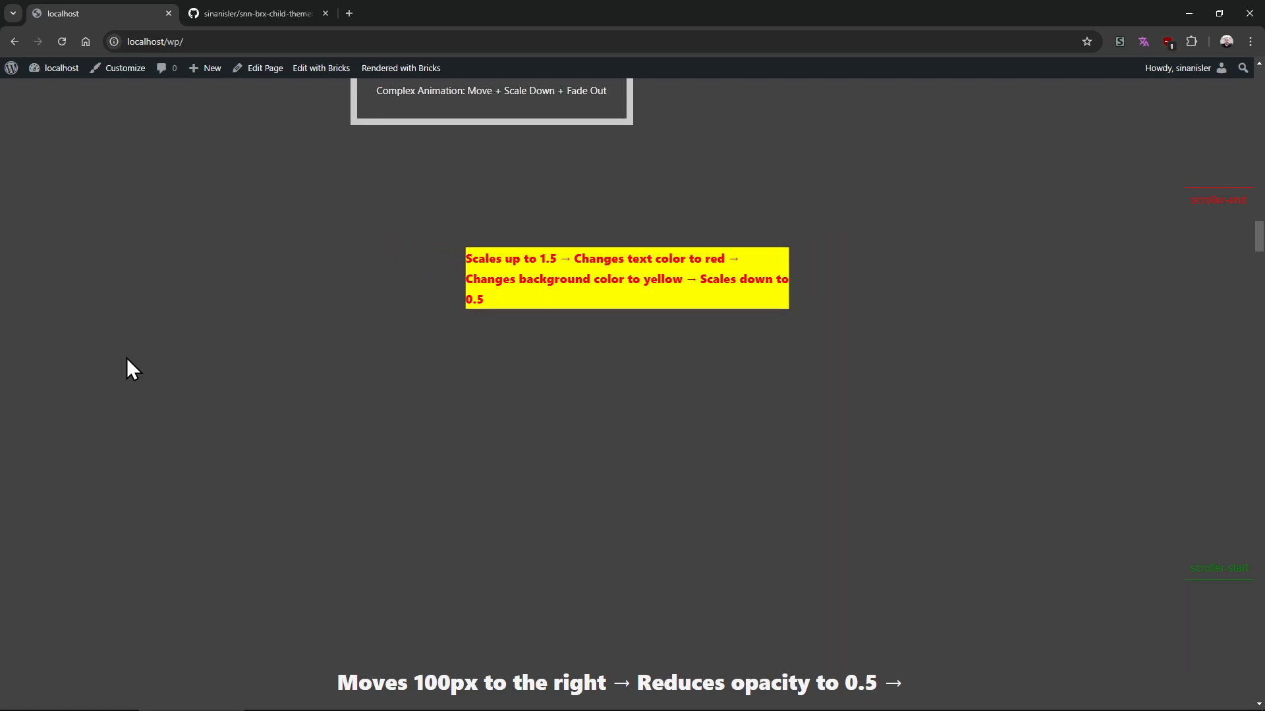
scroll(125, 358, down, 5)
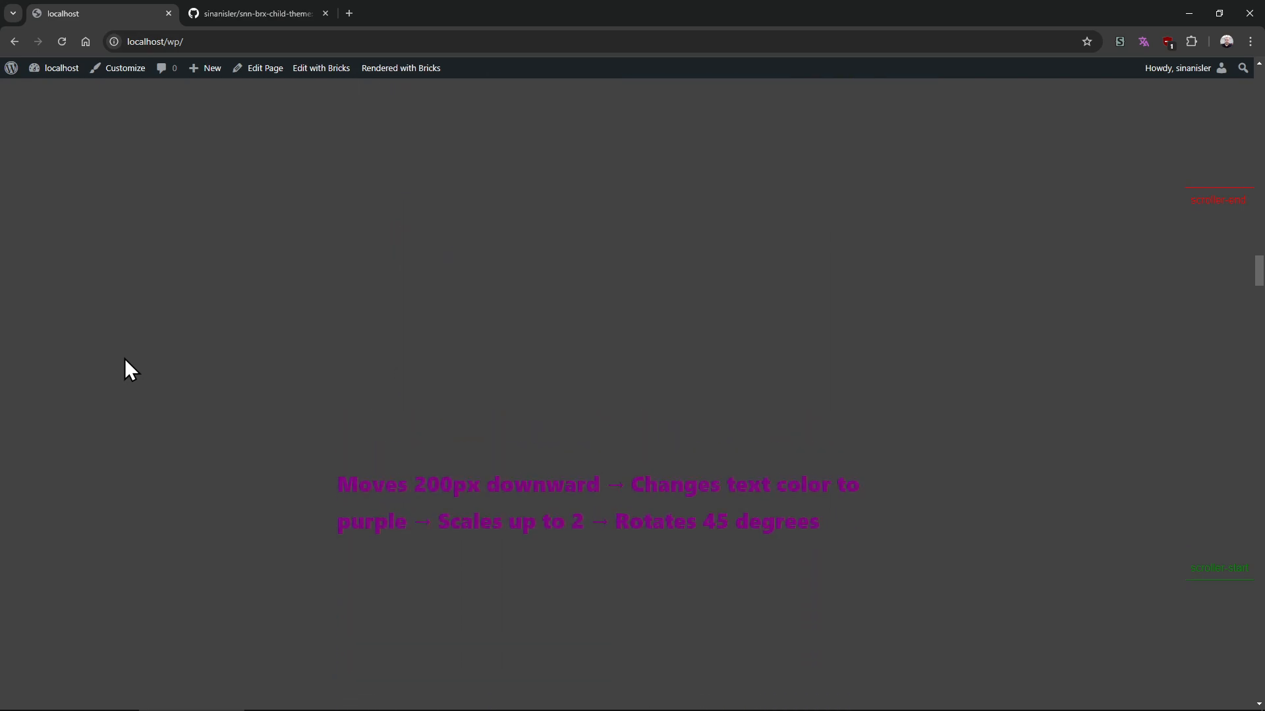
scroll(124, 359, up, 10)
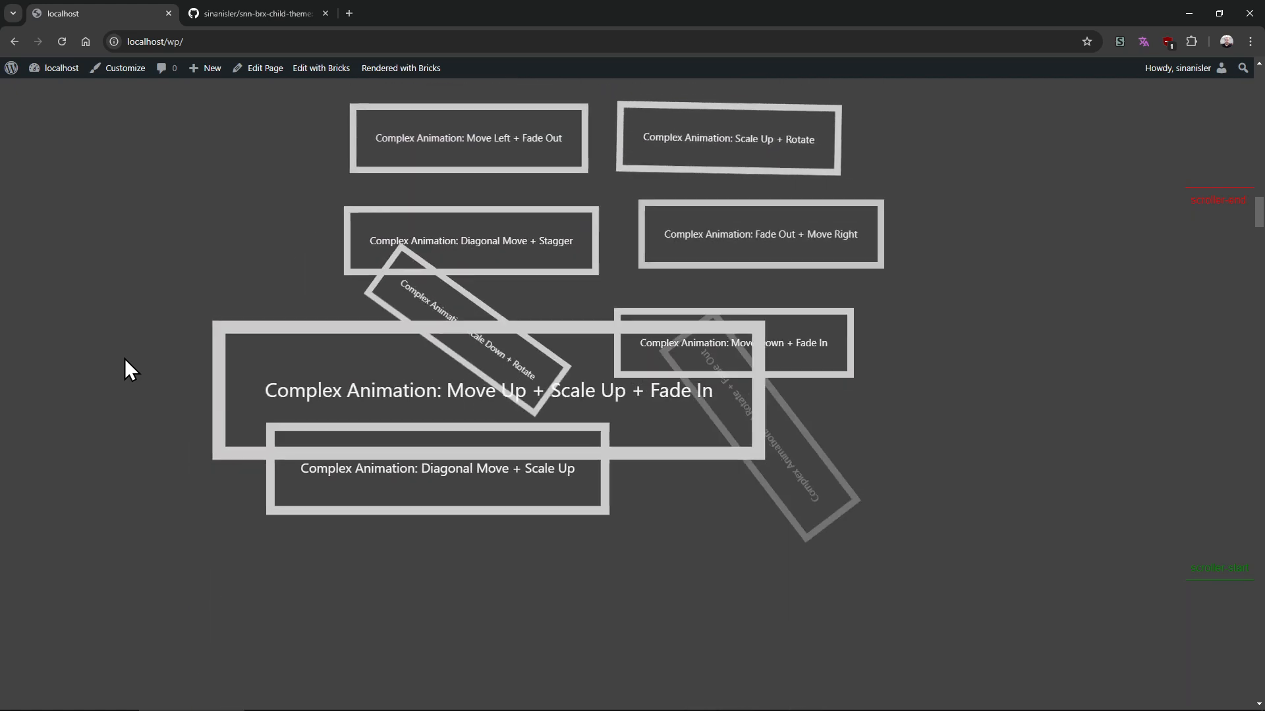
scroll(124, 358, down, 6)
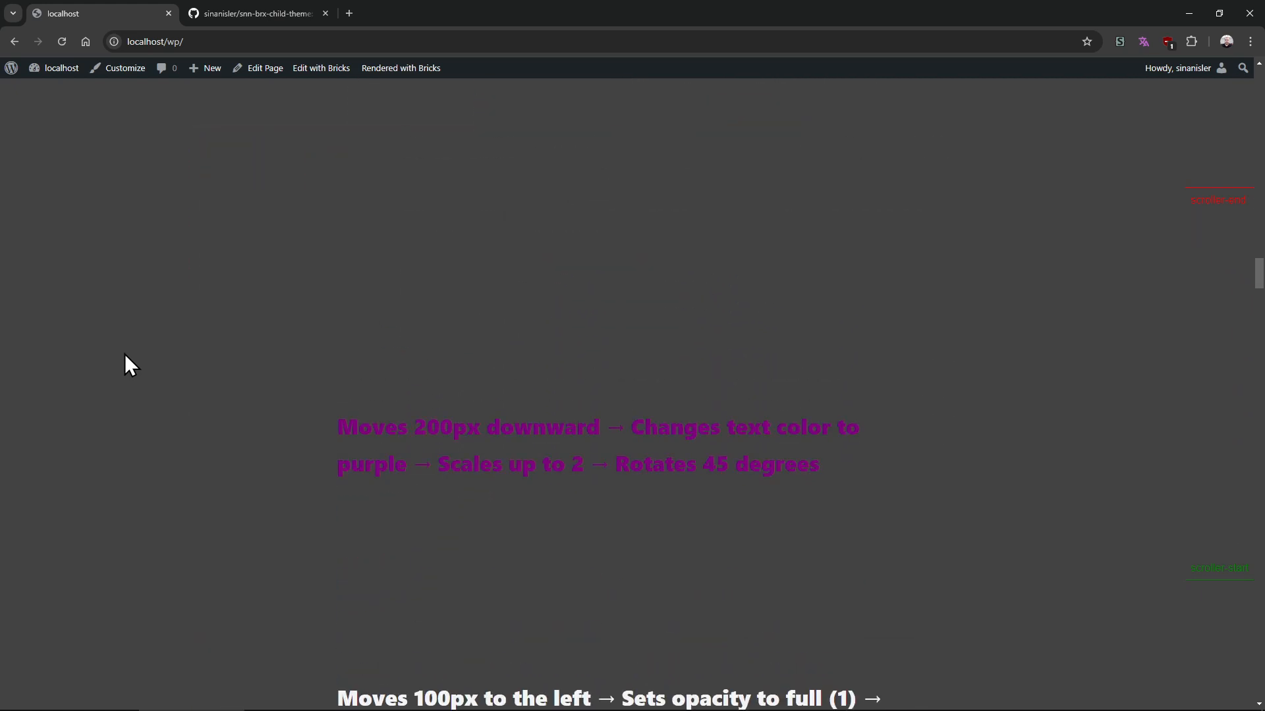
scroll(128, 349, down, 8)
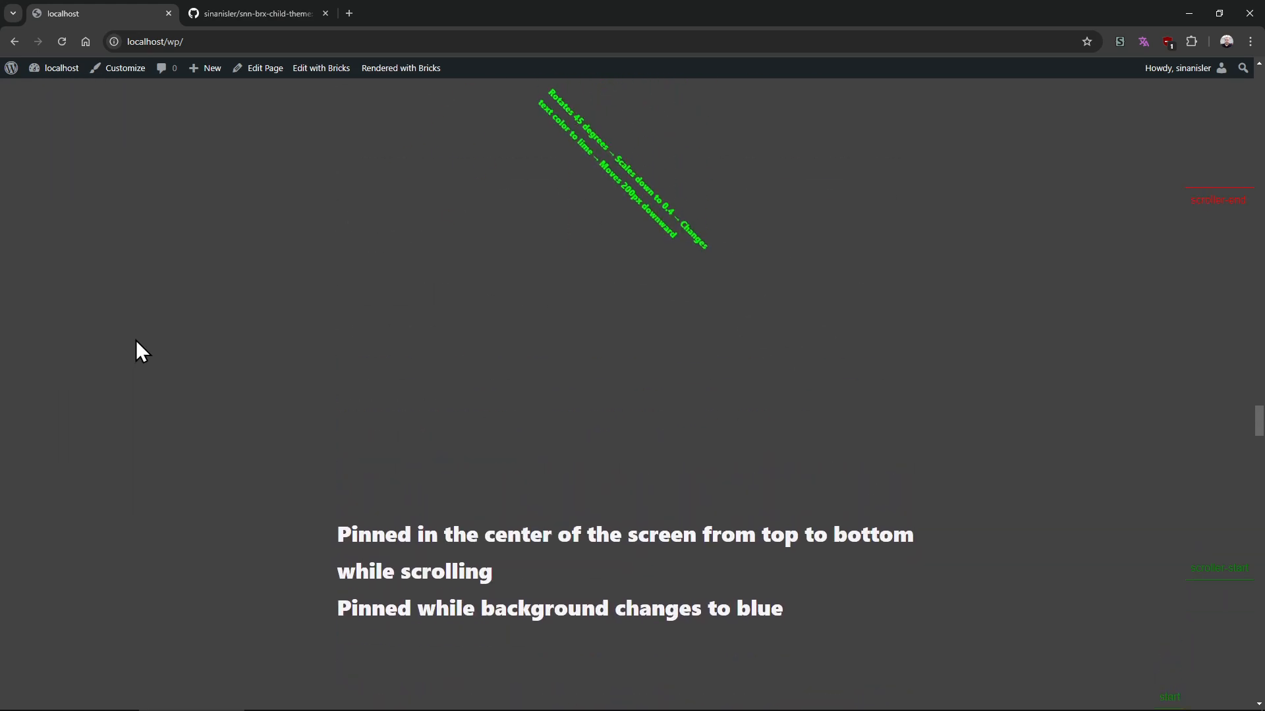
scroll(136, 340, down, 4)
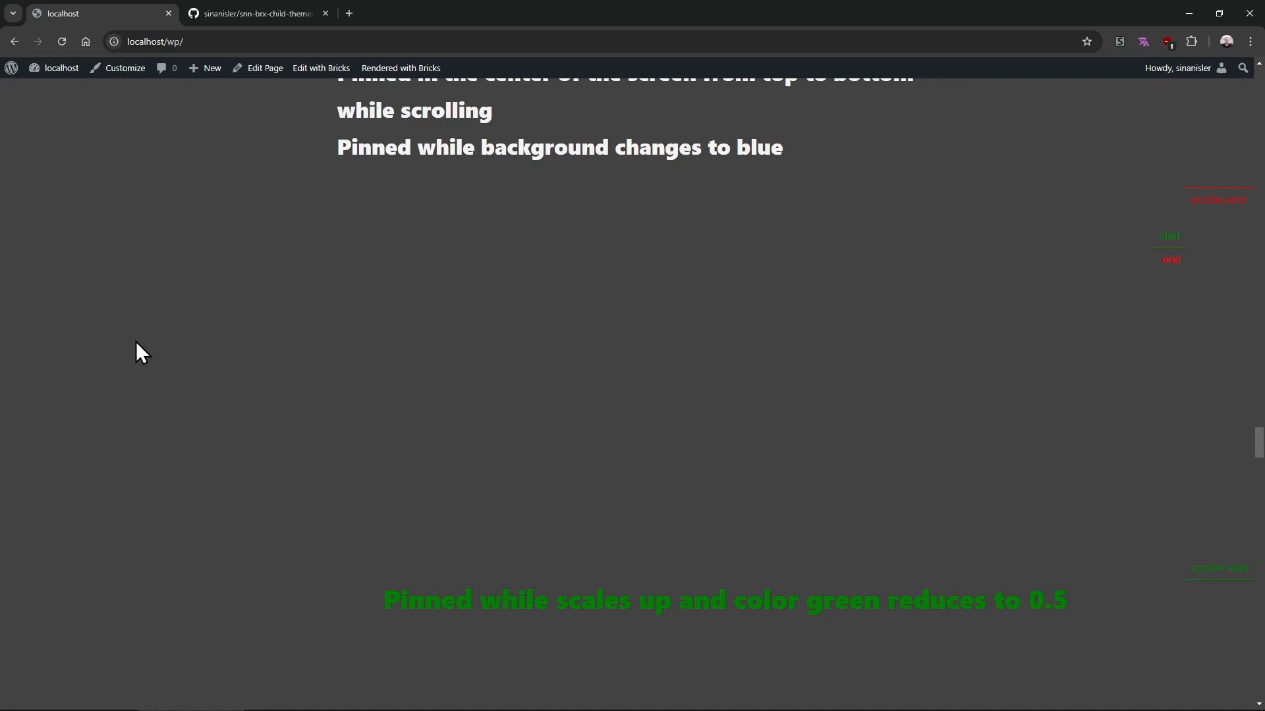
middle_click(226, 398)
middle_click(231, 152)
scroll(244, 297, down, 5)
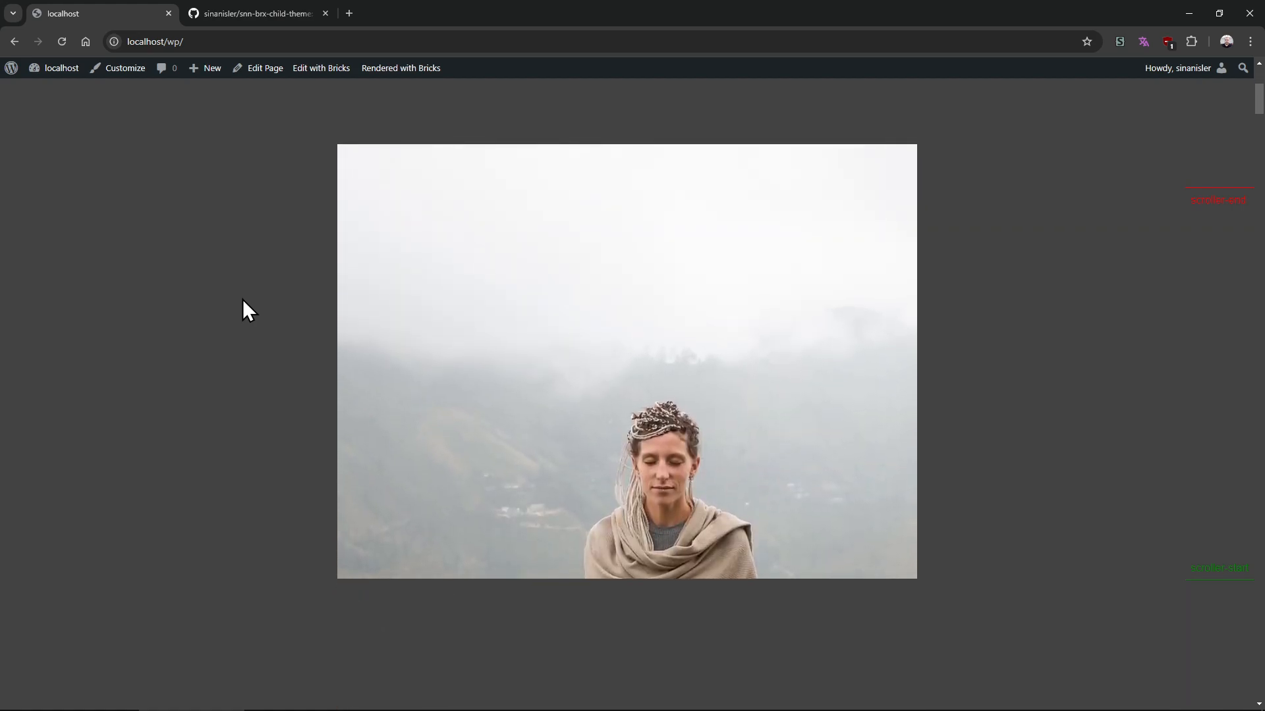
scroll(244, 288, up, 3)
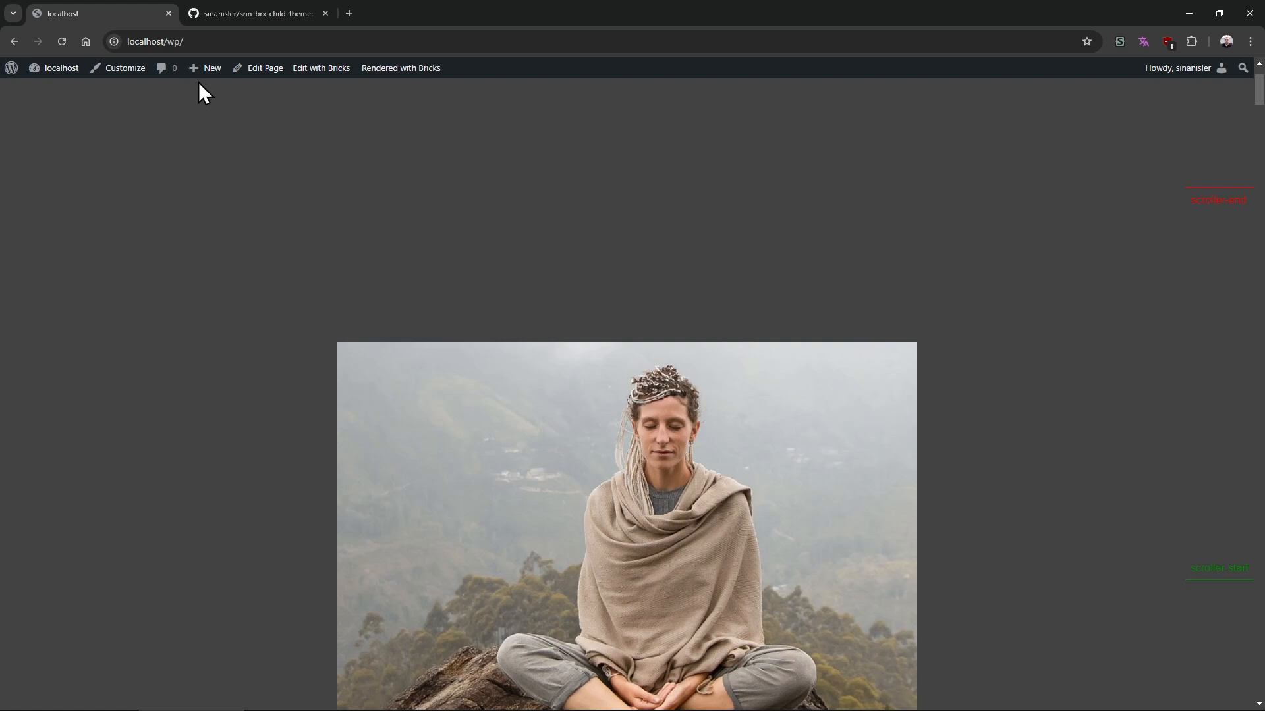
Open the new Page link in a separate tab and move the GitHub tab to the front
mouse_move(201, 70)
middle_click(227, 128)
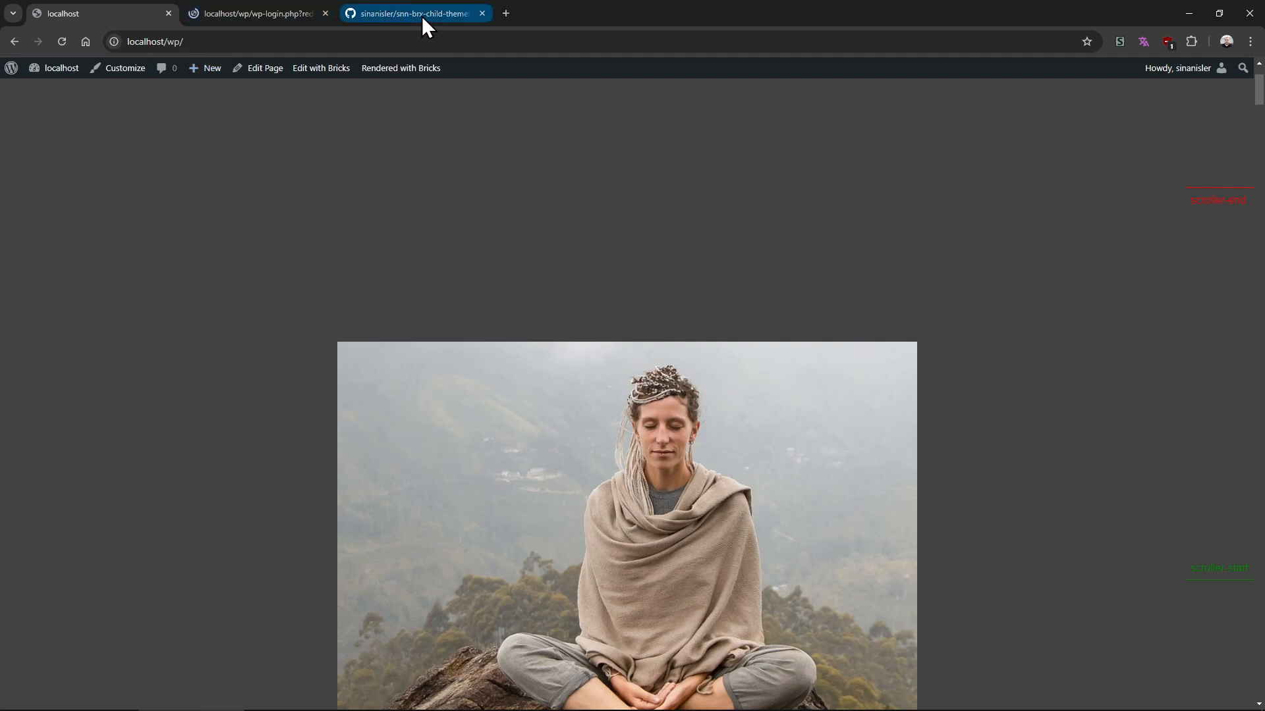
drag(422, 16, 109, 13)
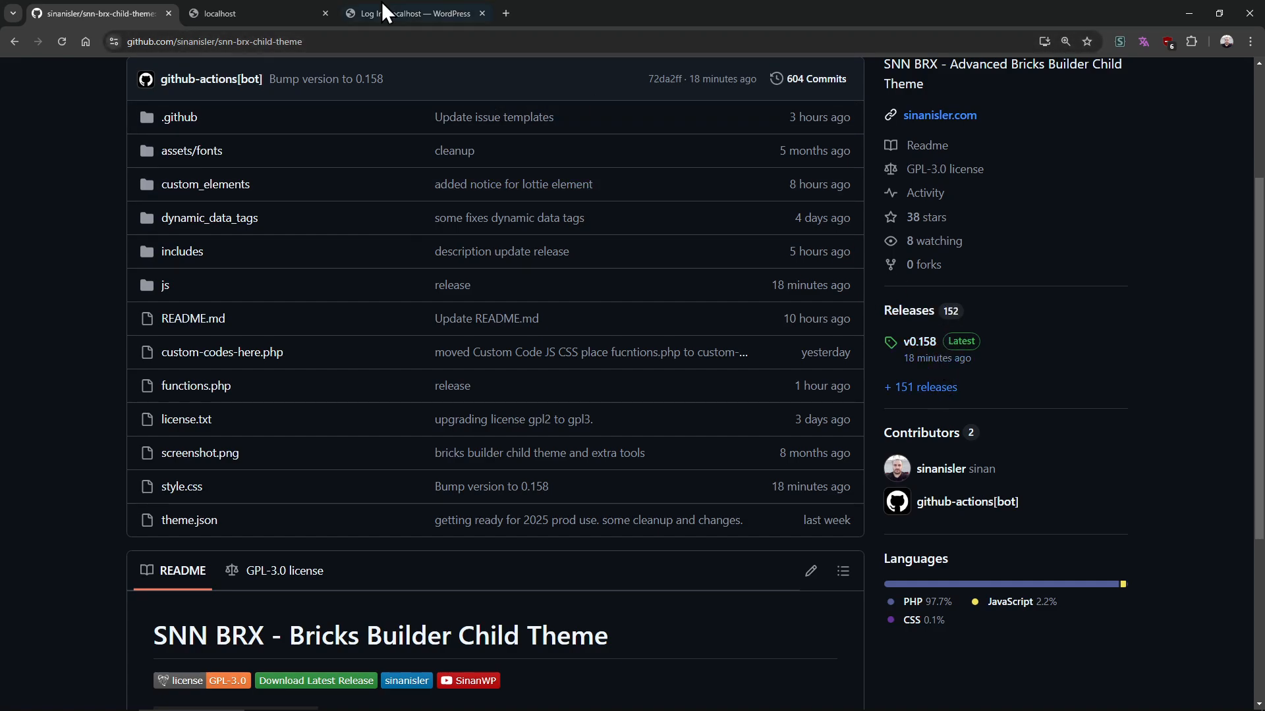
click(357, 12)
click(266, 22)
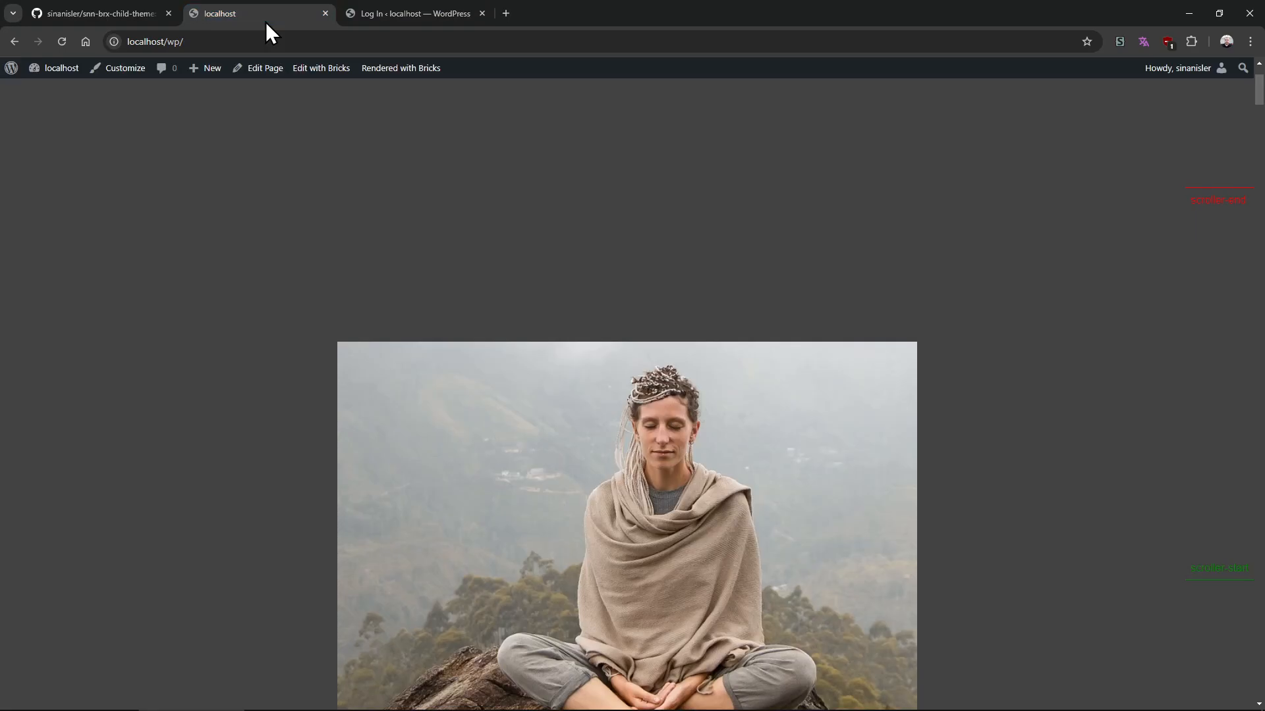
click(374, 22)
Answer the login math challenge 5 + 5 with 10 and log in
click(294, 399)
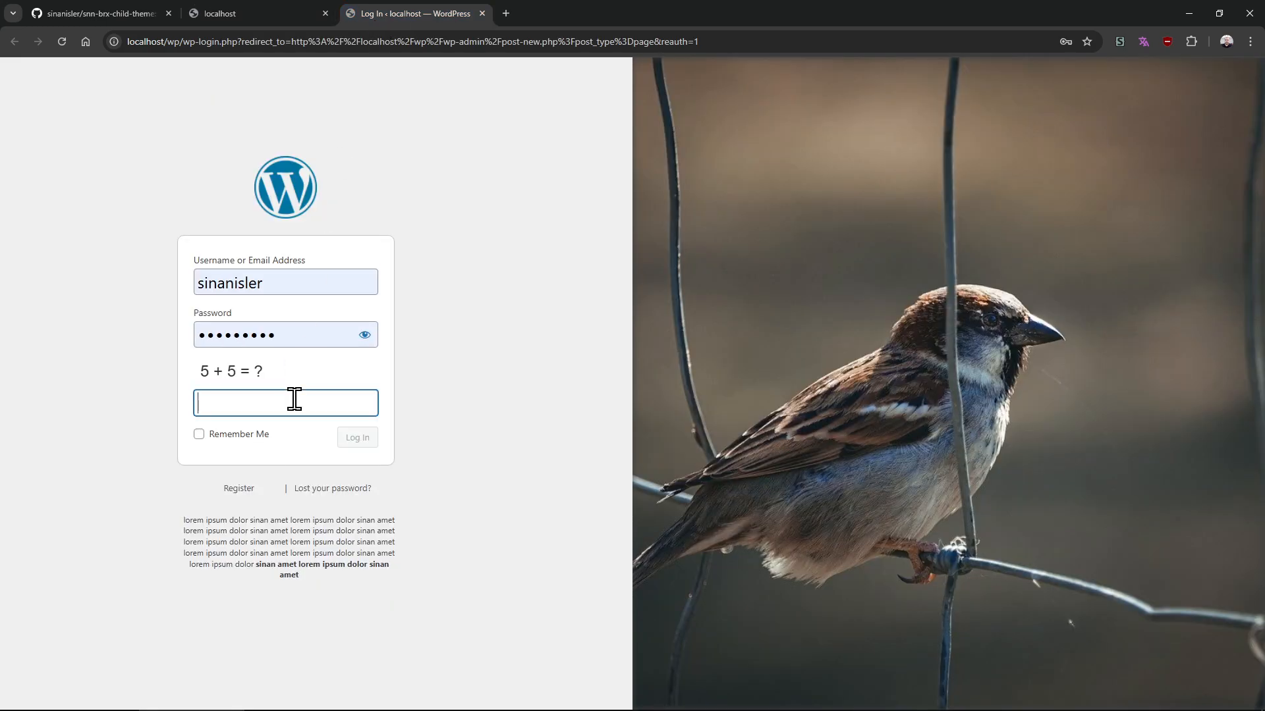
text(10)
key(Return)
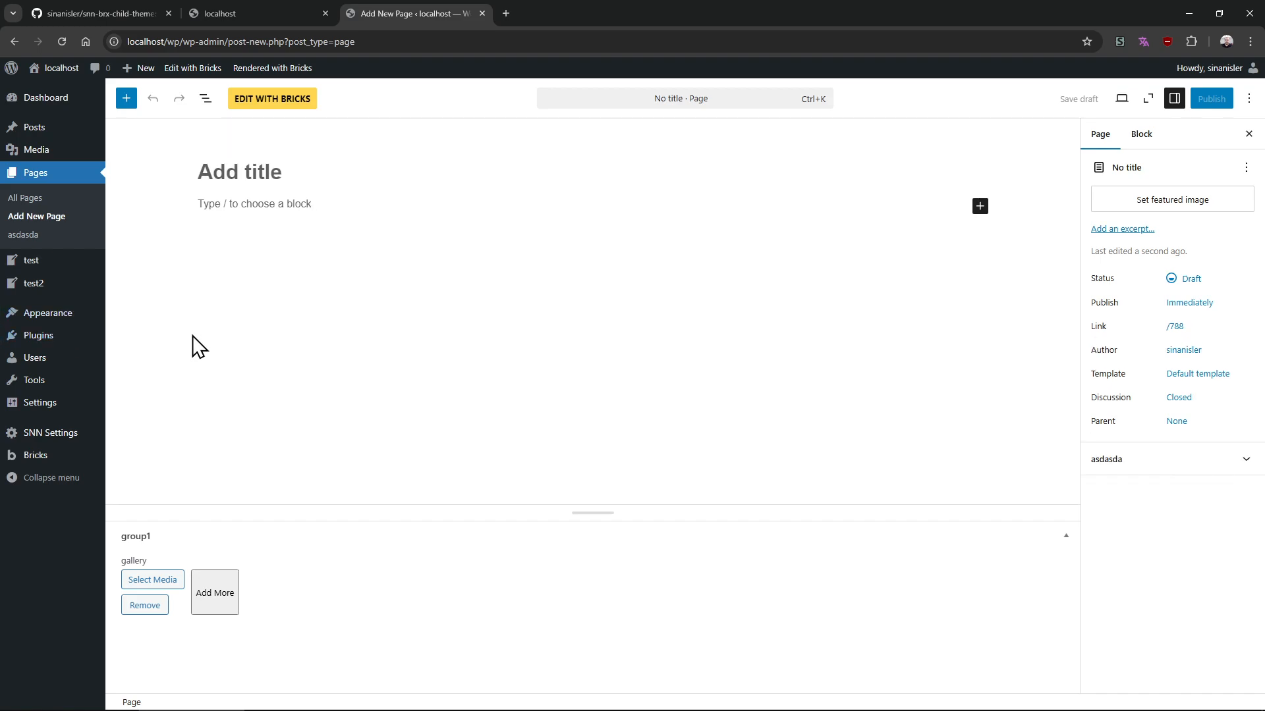
Open SNN Other Settings, keep Enable GSAP and Lottie checked, and save the changes
mouse_move(59, 436)
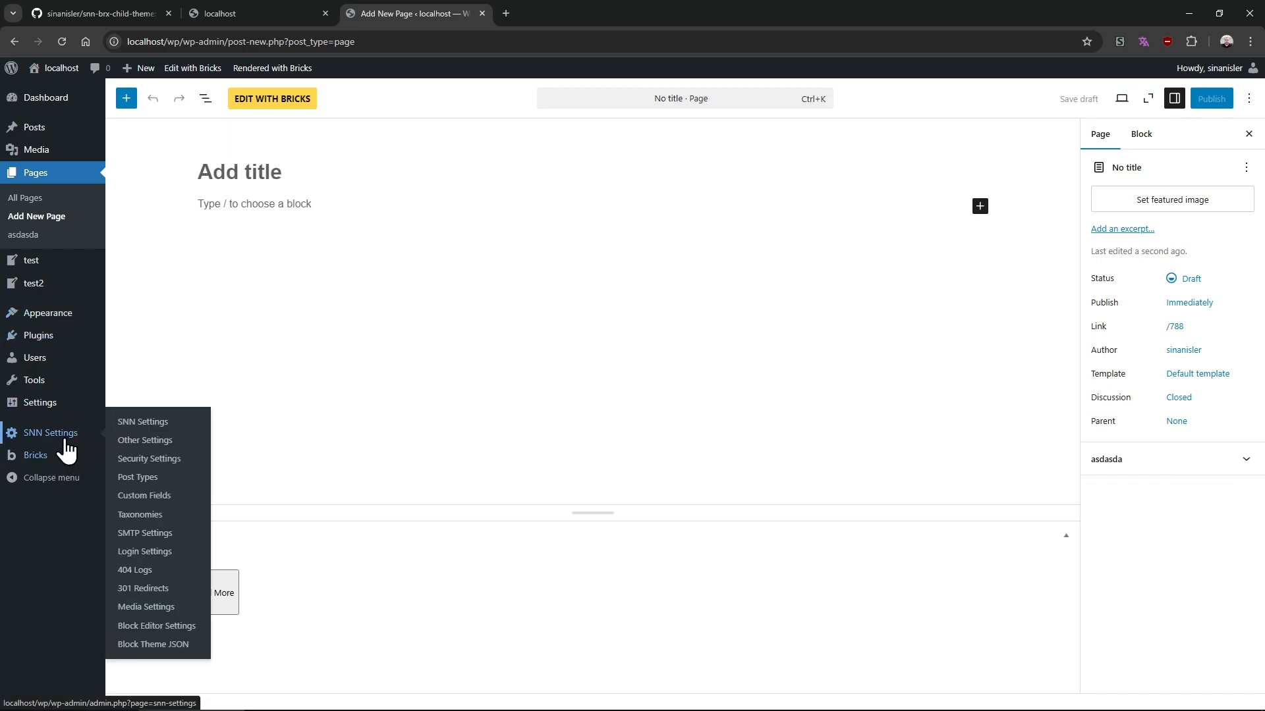
click(173, 441)
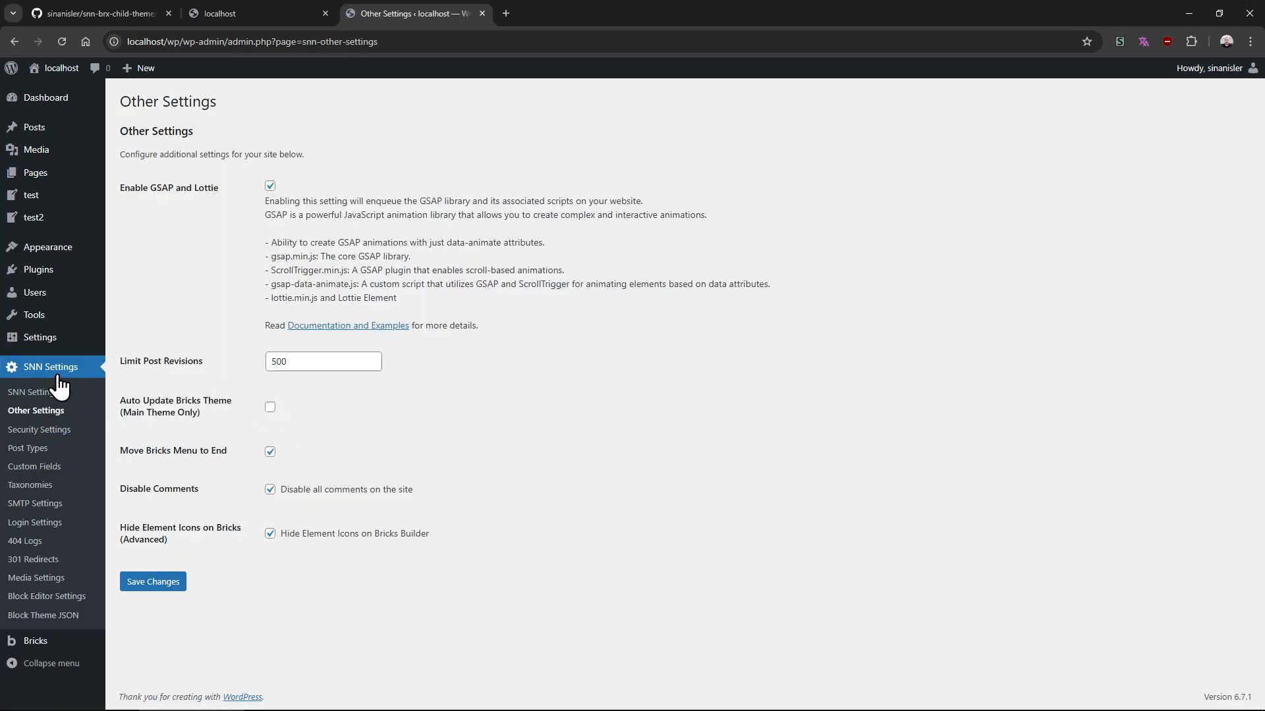
click(270, 187)
click(270, 186)
click(167, 588)
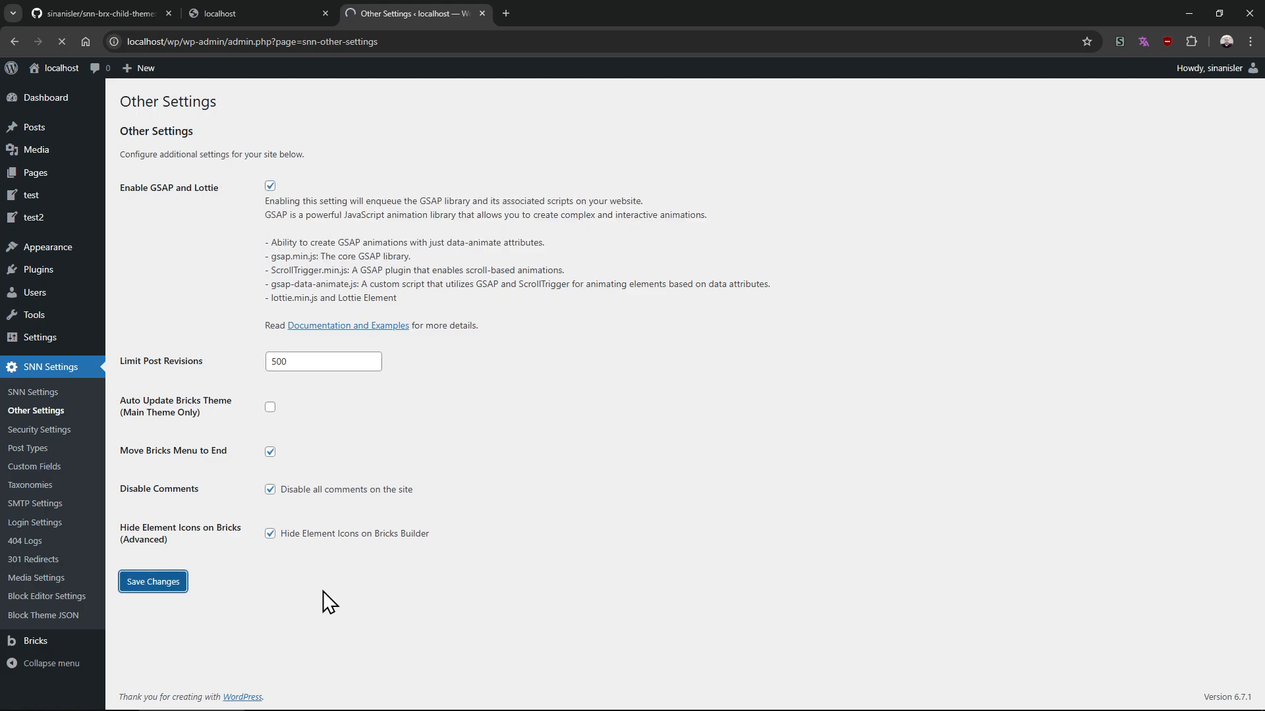
Close the settings tab and open a new page editor in another tab
middle_click(390, 10)
mouse_move(216, 64)
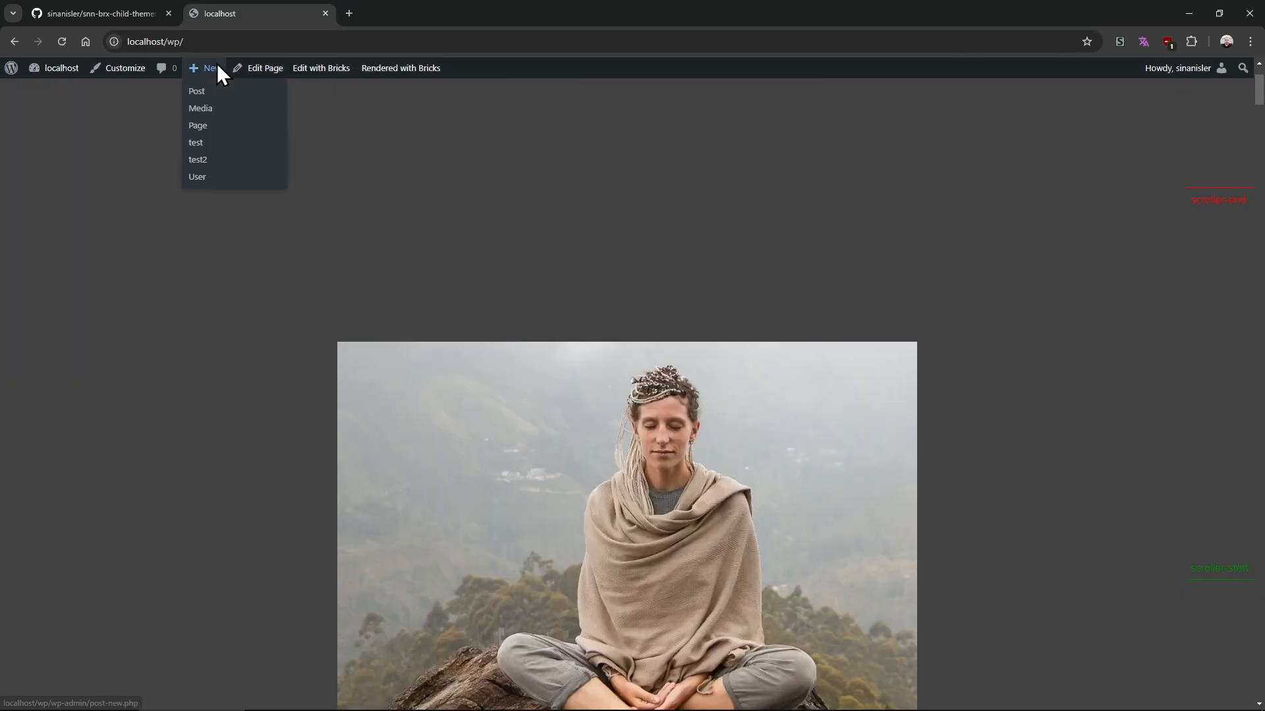
middle_click(227, 138)
click(387, 14)
click(214, 15)
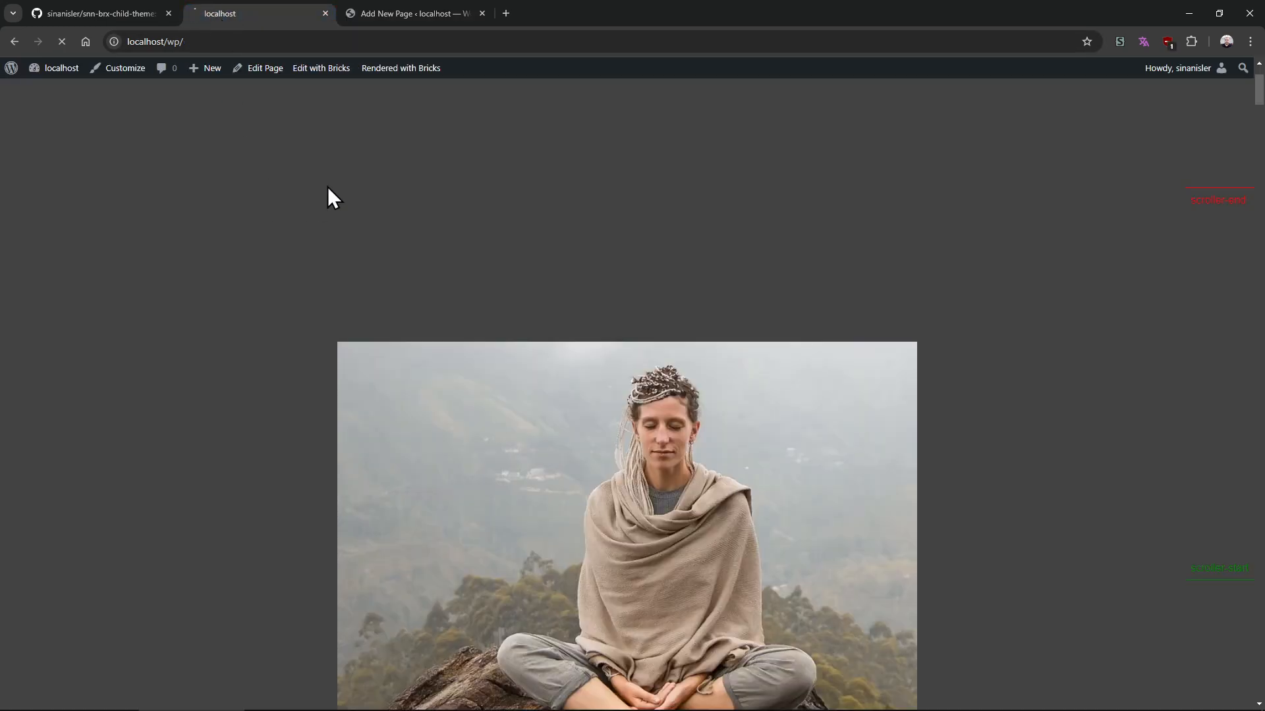
click(425, 13)
Title the new page gsap3 and publish it
click(303, 174)
text(g)
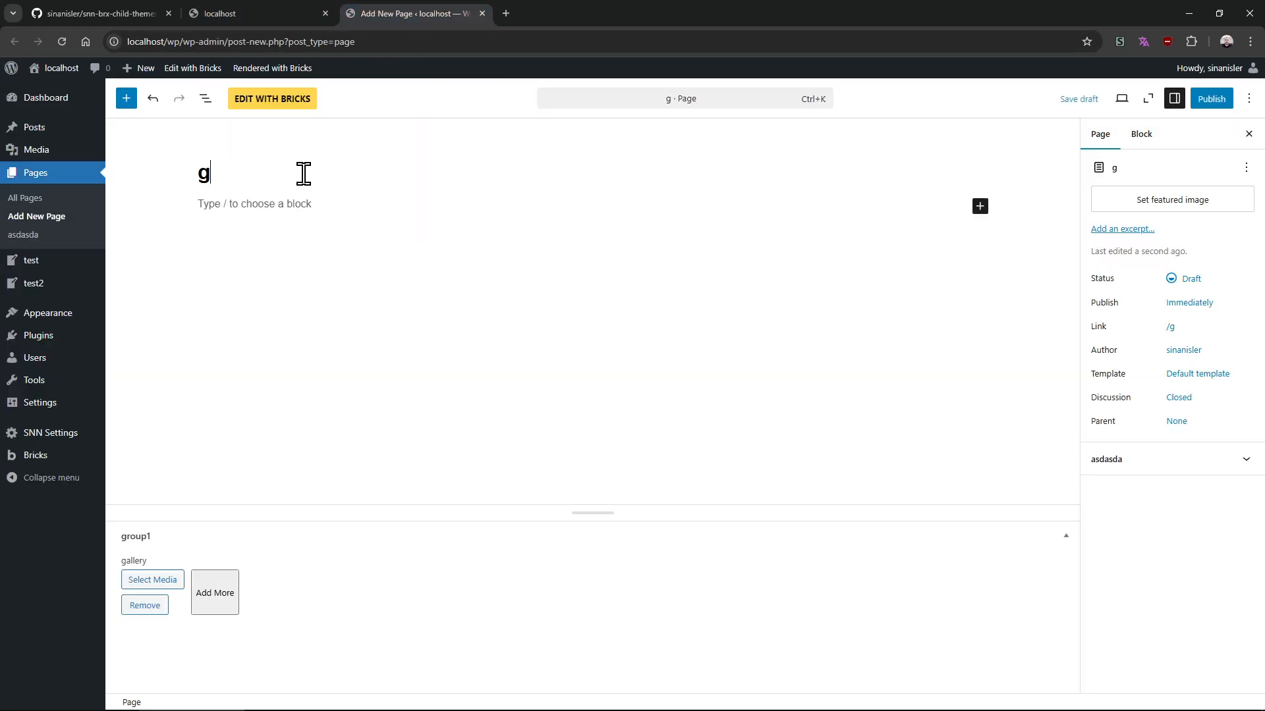
text(sap3)
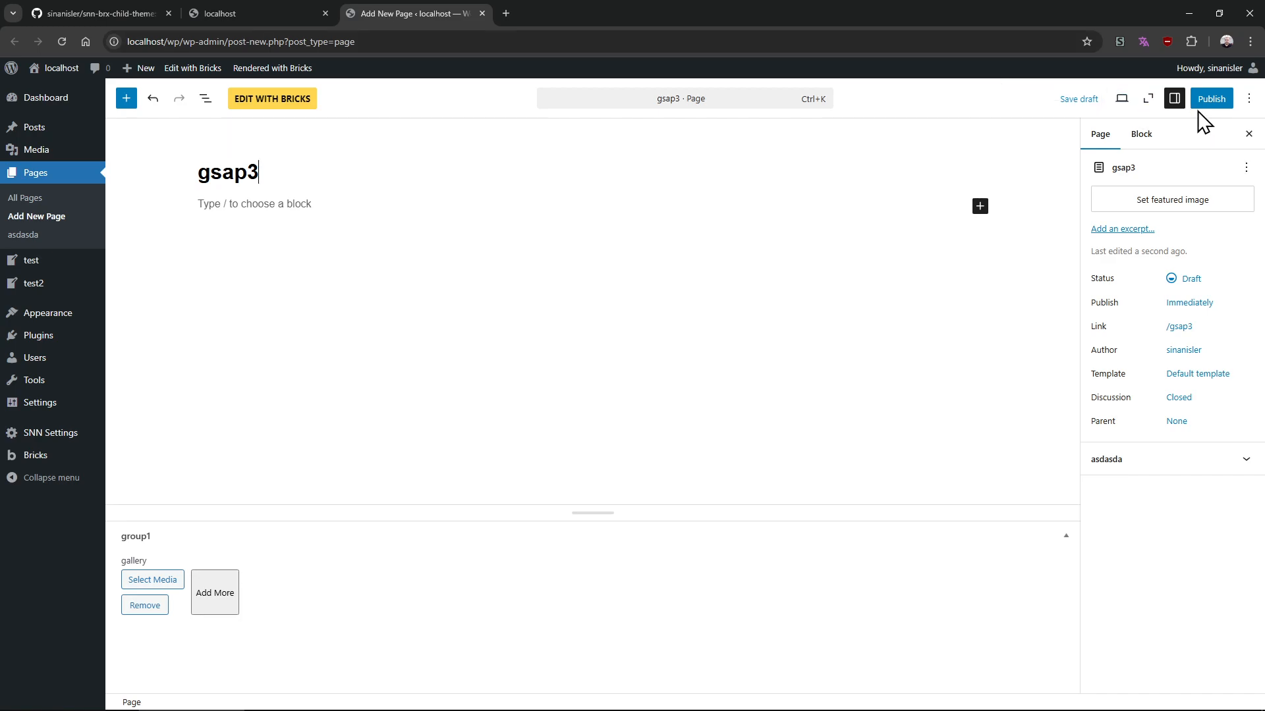
click(1205, 100)
click(1208, 101)
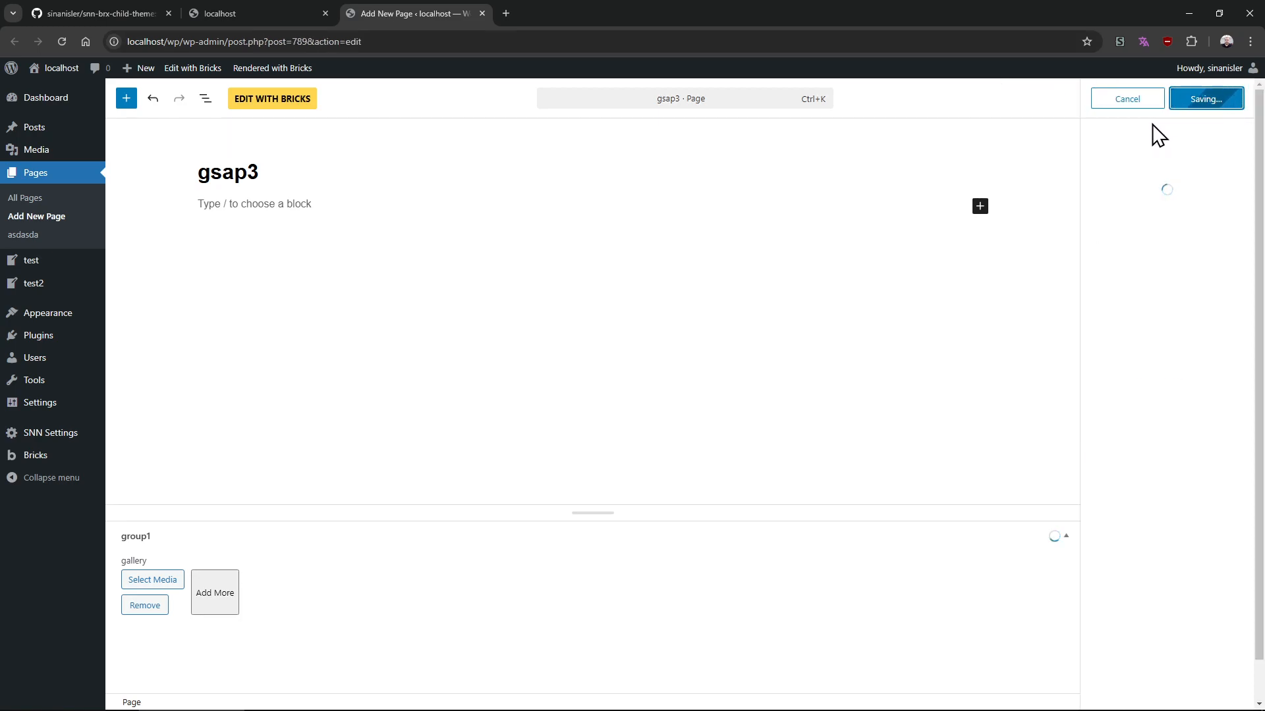
Open the page in Bricks, add a section with a container, and select the container
click(300, 102)
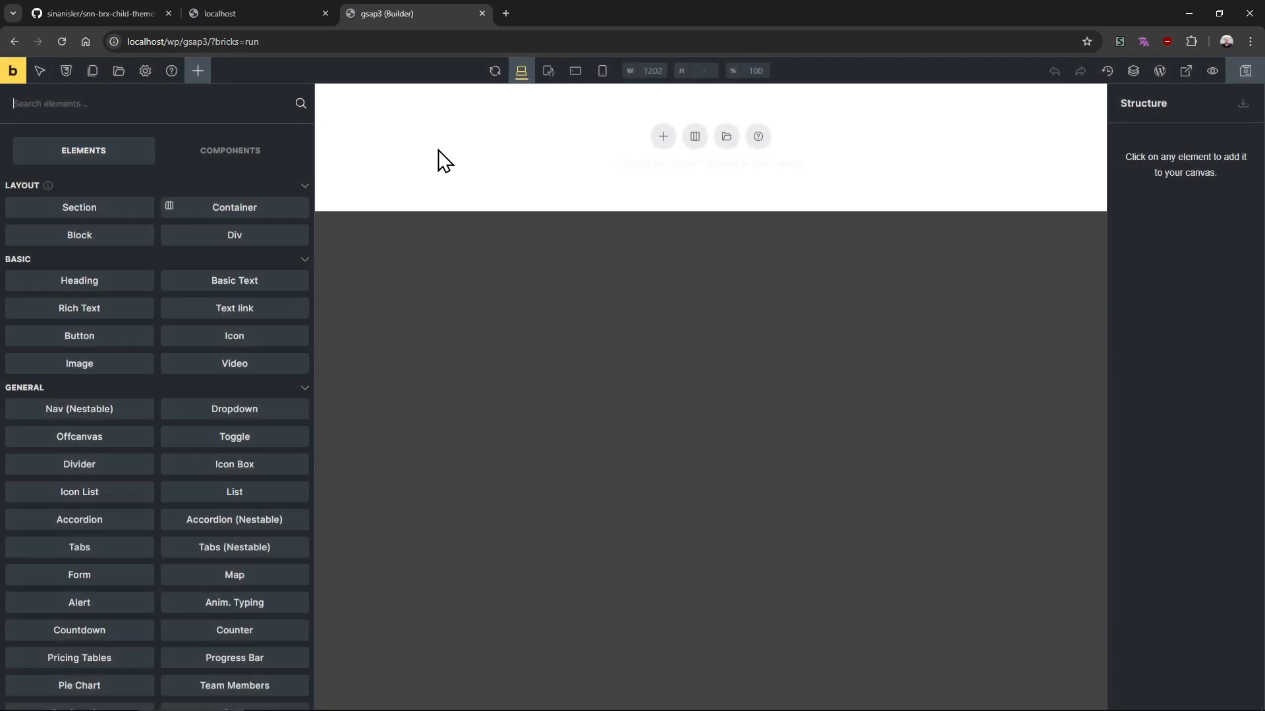
click(695, 136)
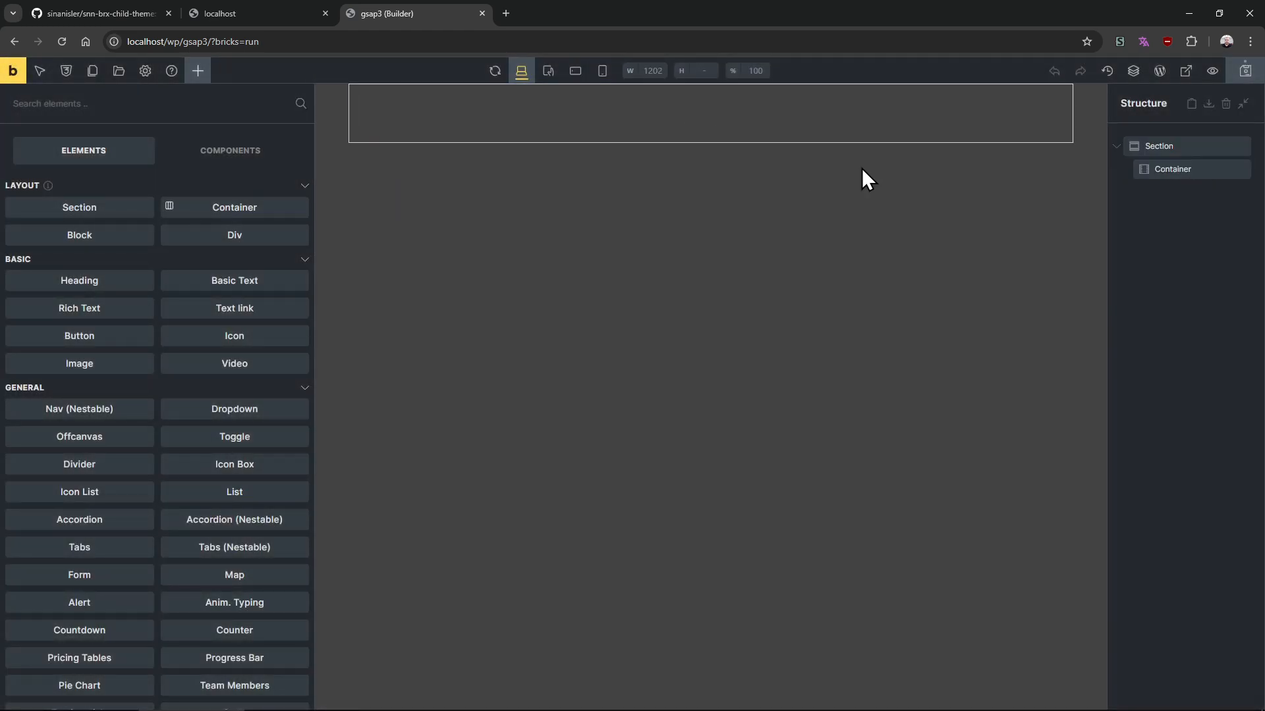
click(1179, 171)
Set the container's top and bottom margins to 990
click(176, 186)
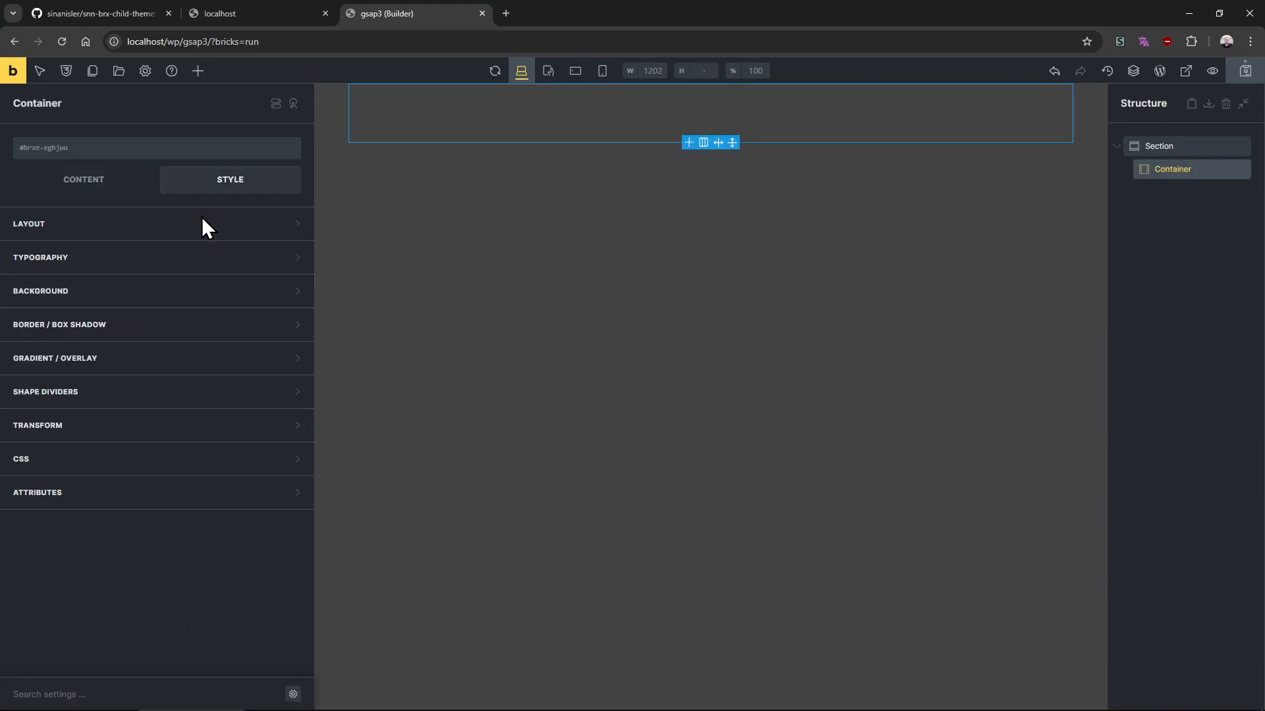
click(169, 224)
click(174, 310)
text(990)
click(179, 359)
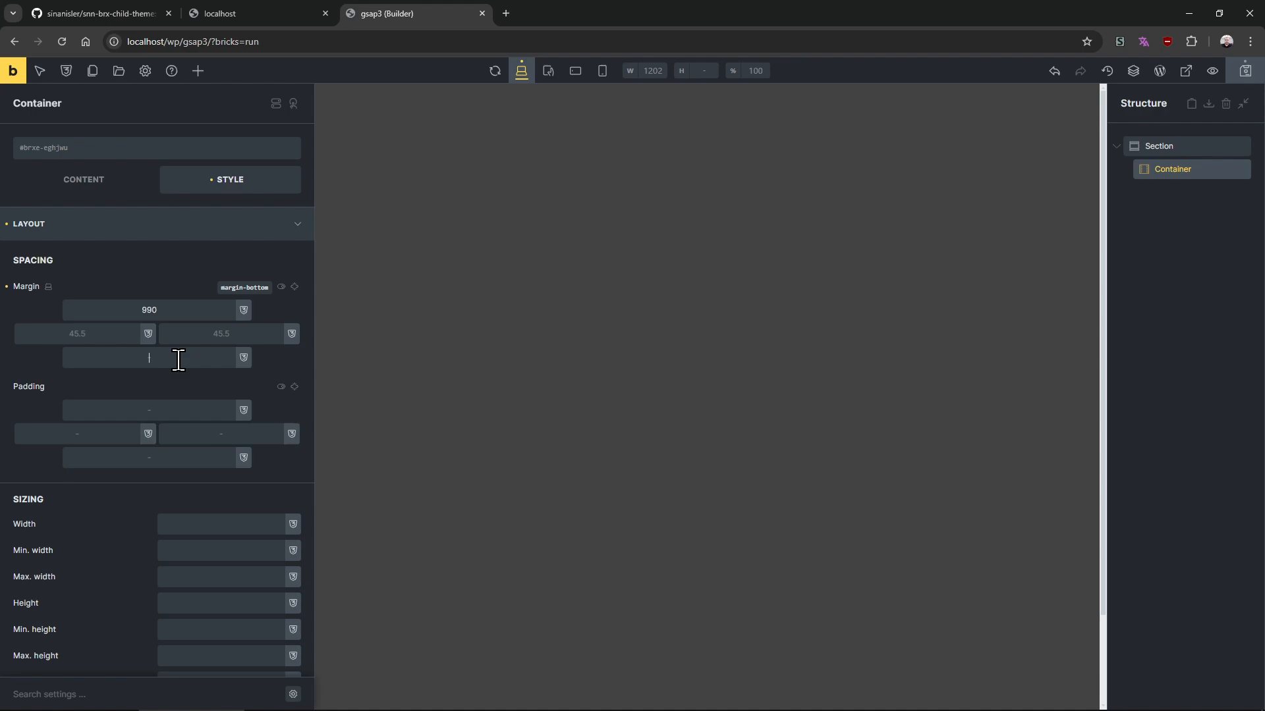
text(990)
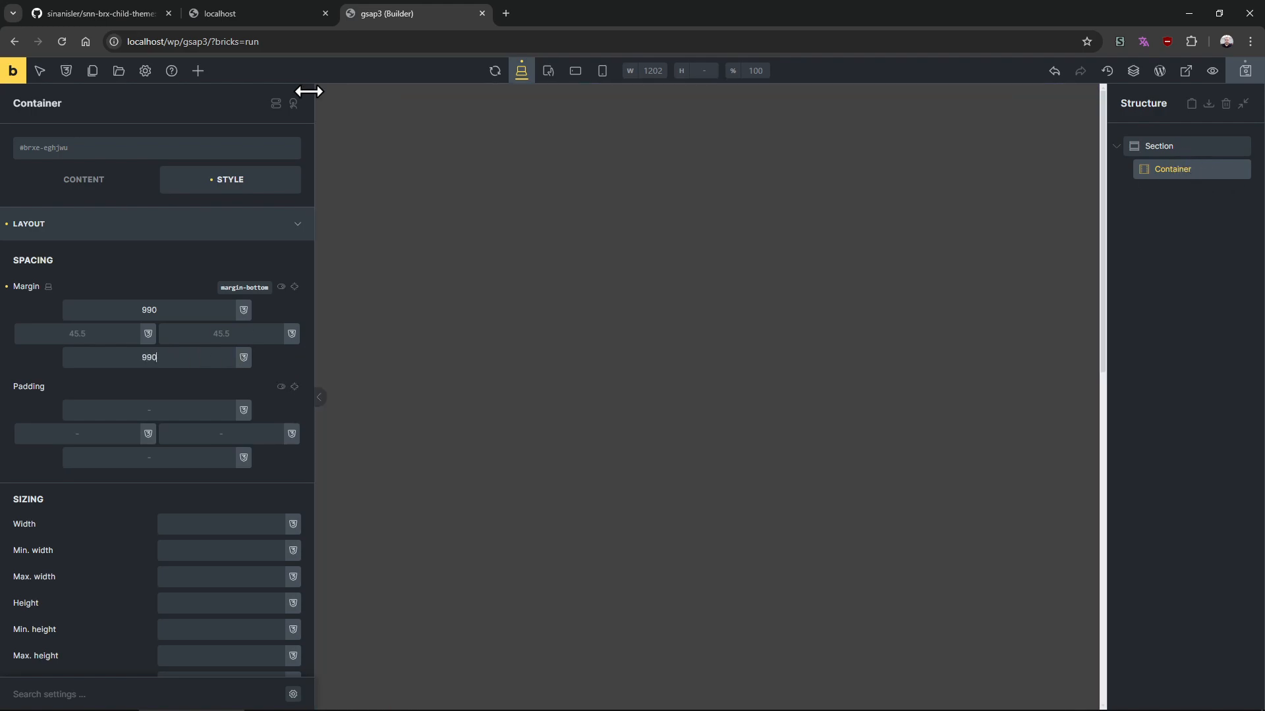
Add a Heading element inside the container
click(198, 70)
drag(127, 293, 1126, 177)
scroll(1073, 217, down, 10)
scroll(573, 324, up, 4)
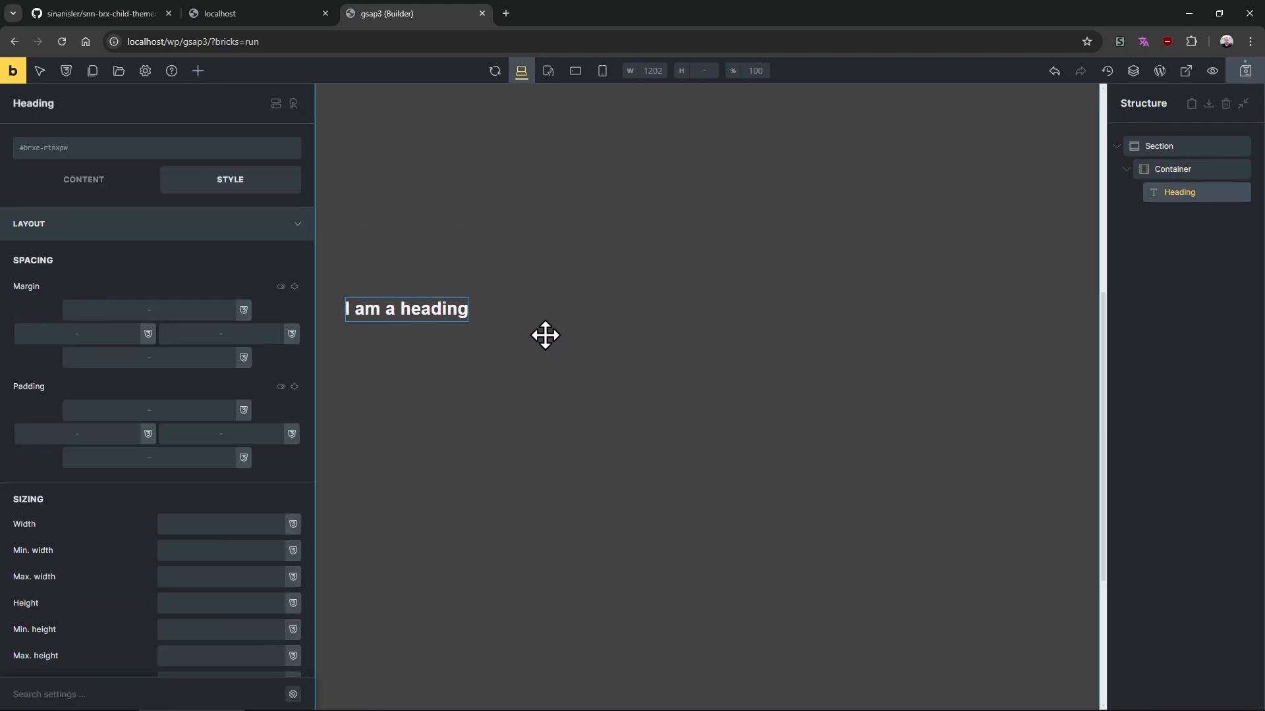
Set the heading's font size to 55 in its typography settings
click(200, 236)
click(122, 264)
click(234, 310)
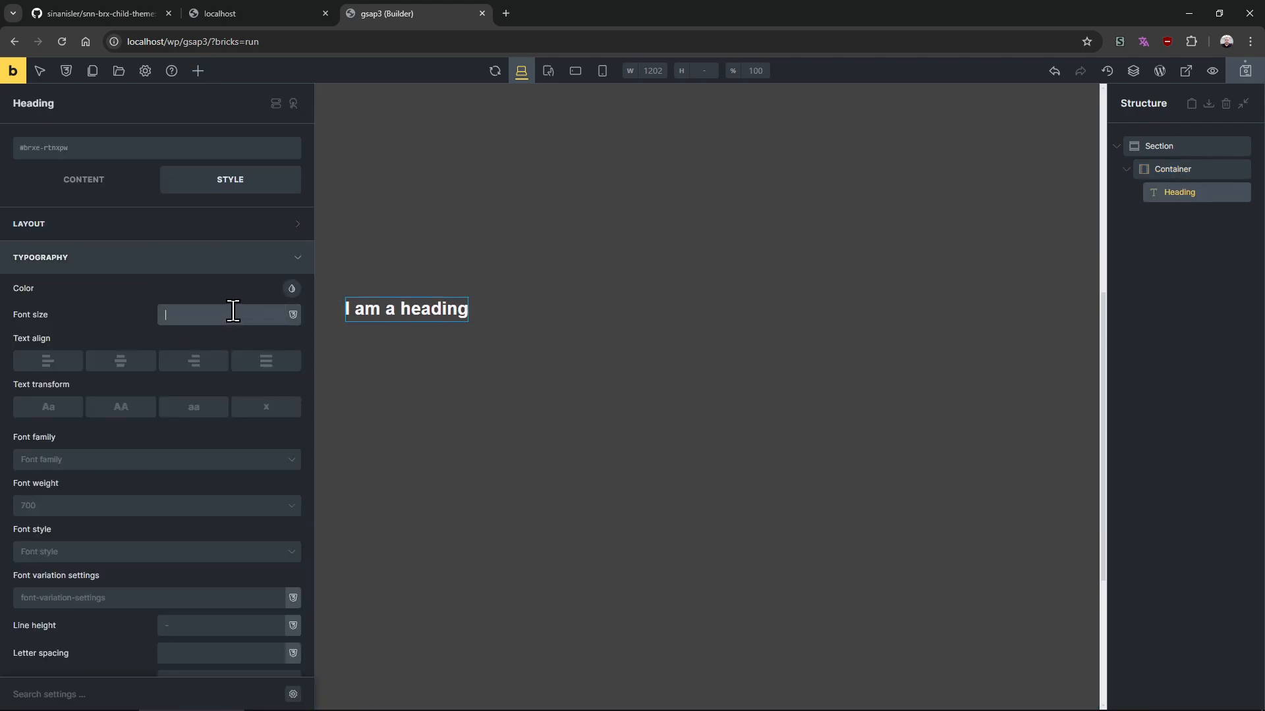
text(5)
text(55)
key(BackSpace)
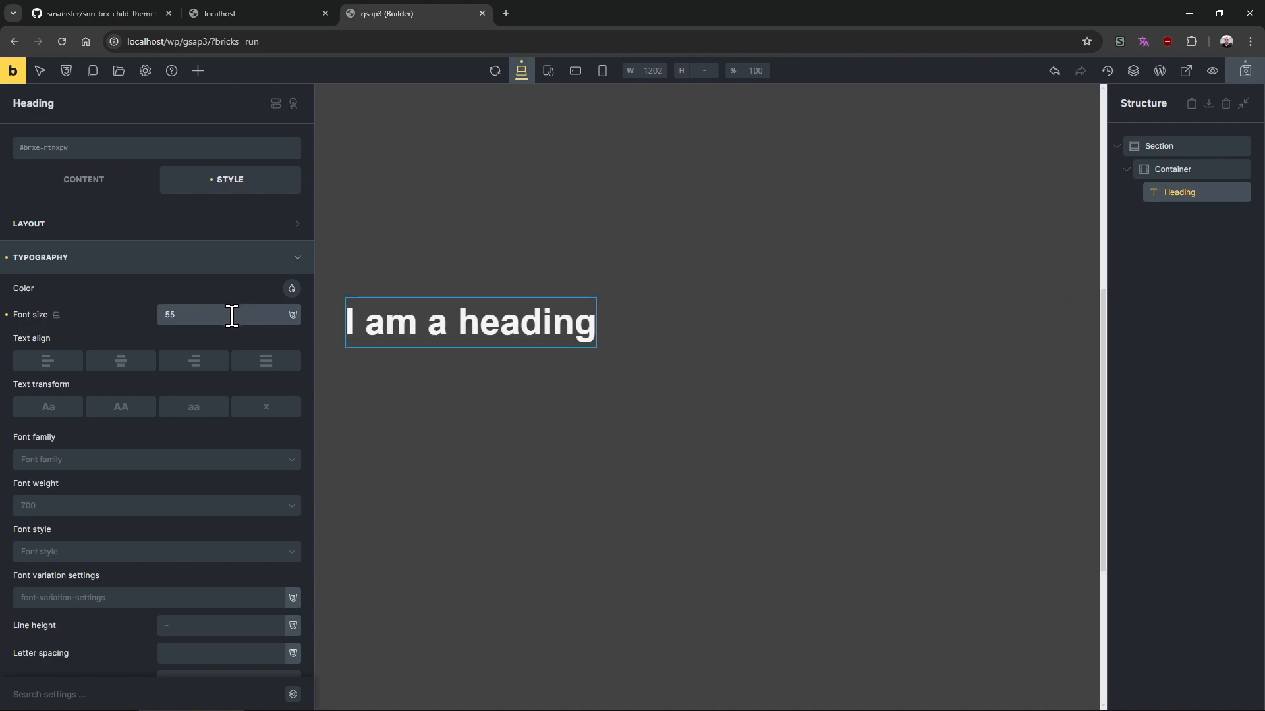
Set the heading's font weight to 900
click(113, 507)
click(99, 367)
scroll(94, 356, up, 5)
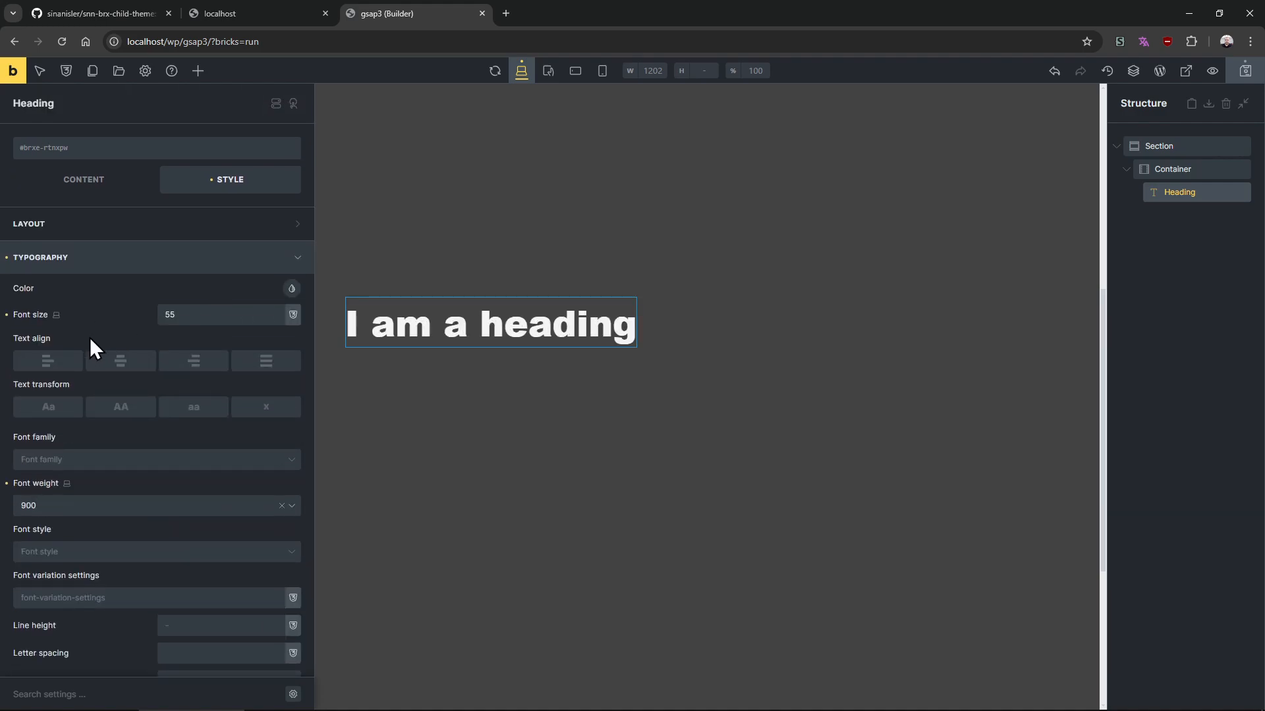
click(112, 261)
click(113, 427)
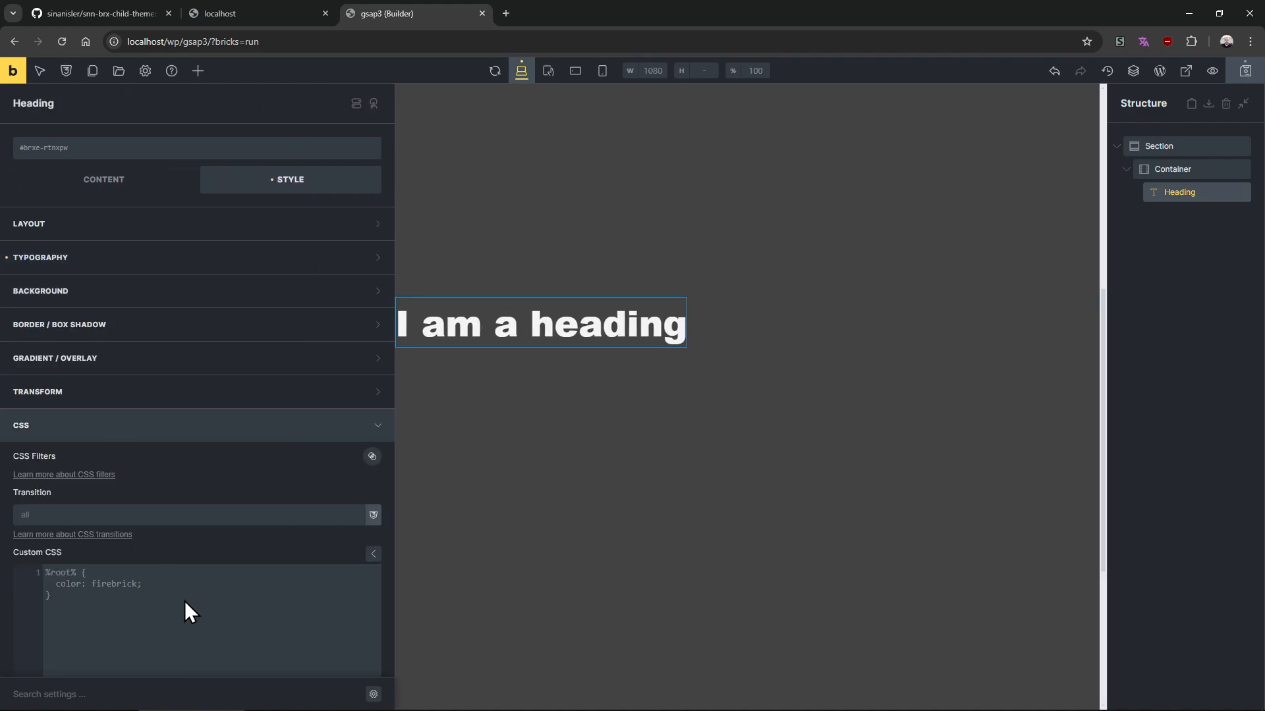
click(260, 425)
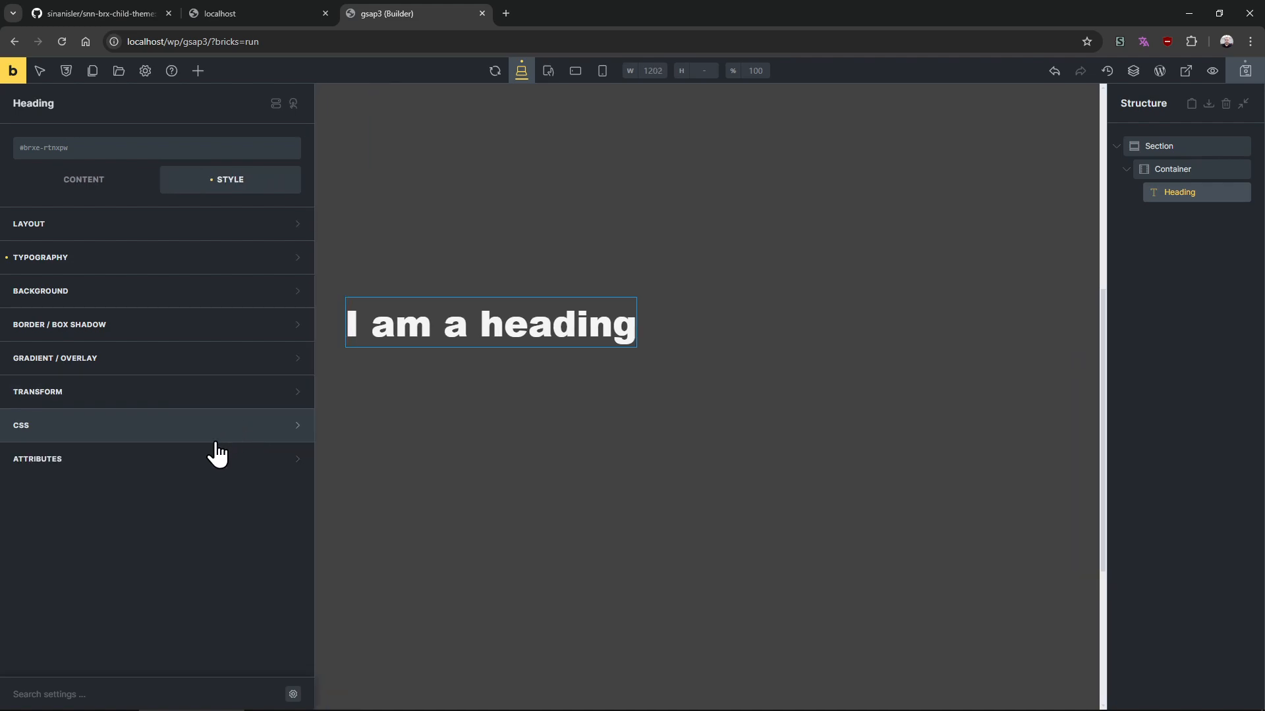
Open the theme repository's wiki and go to the GSAP ScrollTrigger Animations page
click(115, 13)
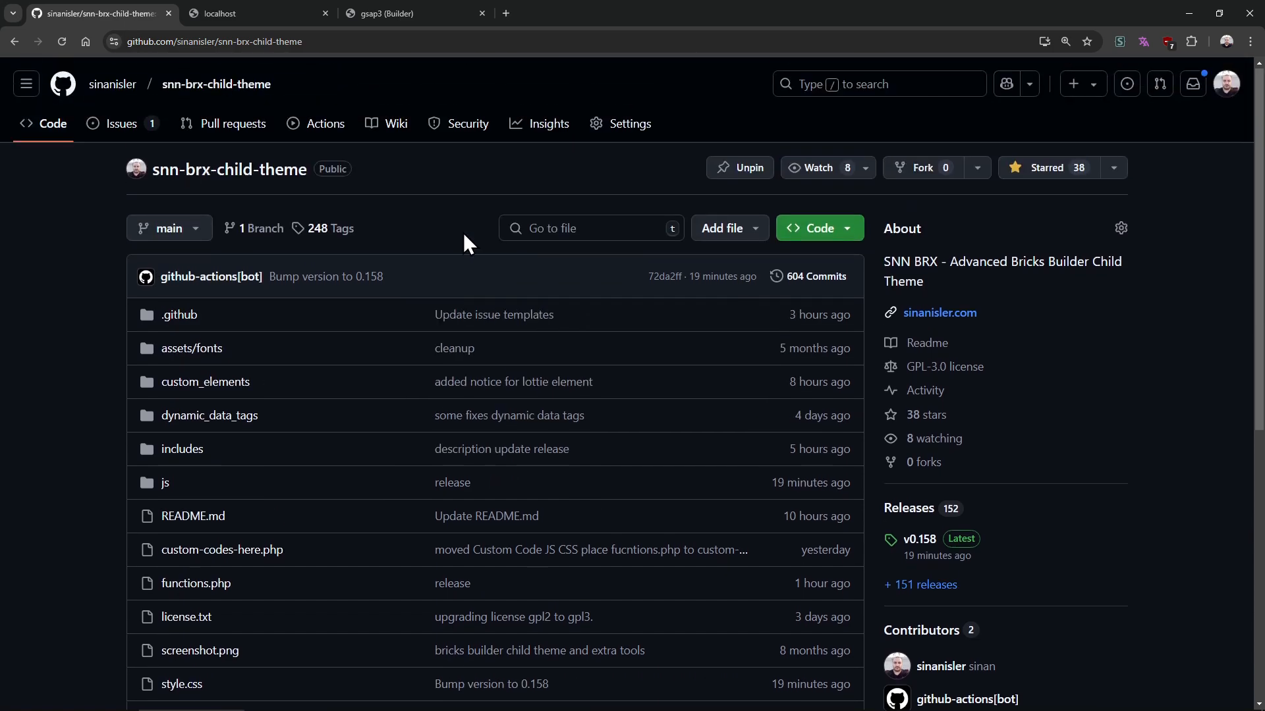
middle_click(396, 124)
click(251, 13)
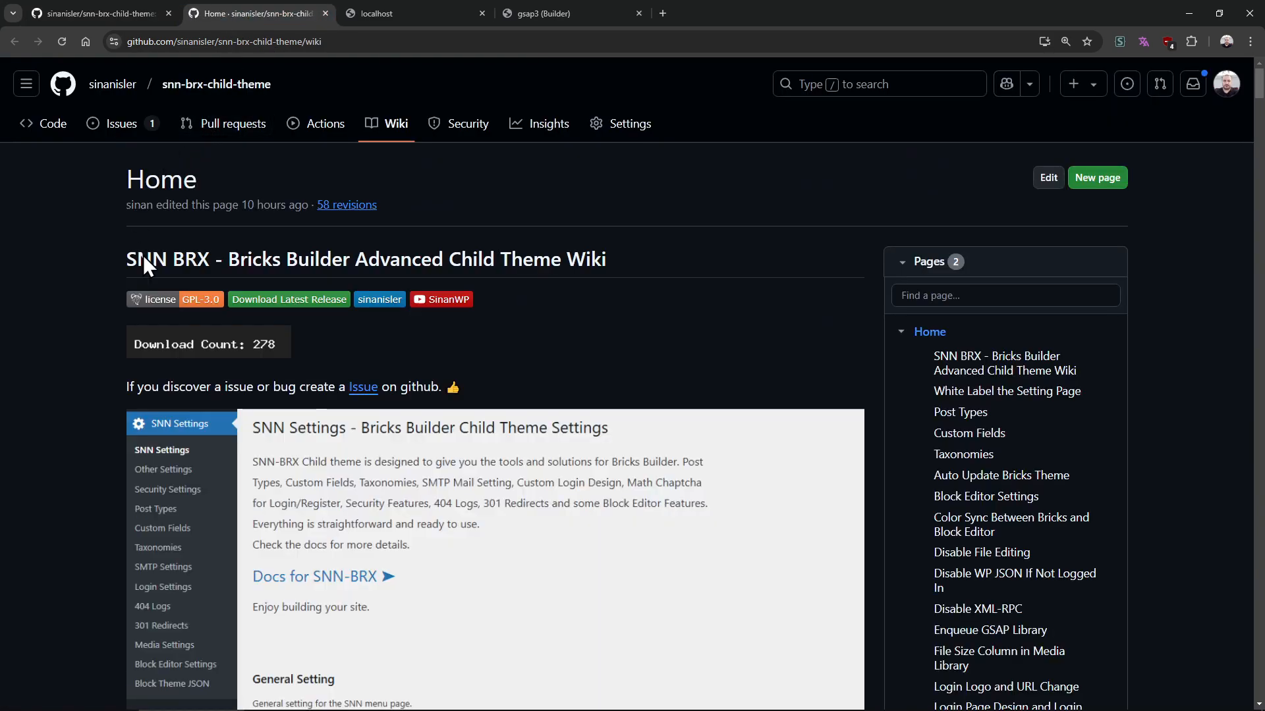
scroll(274, 271, down, 12)
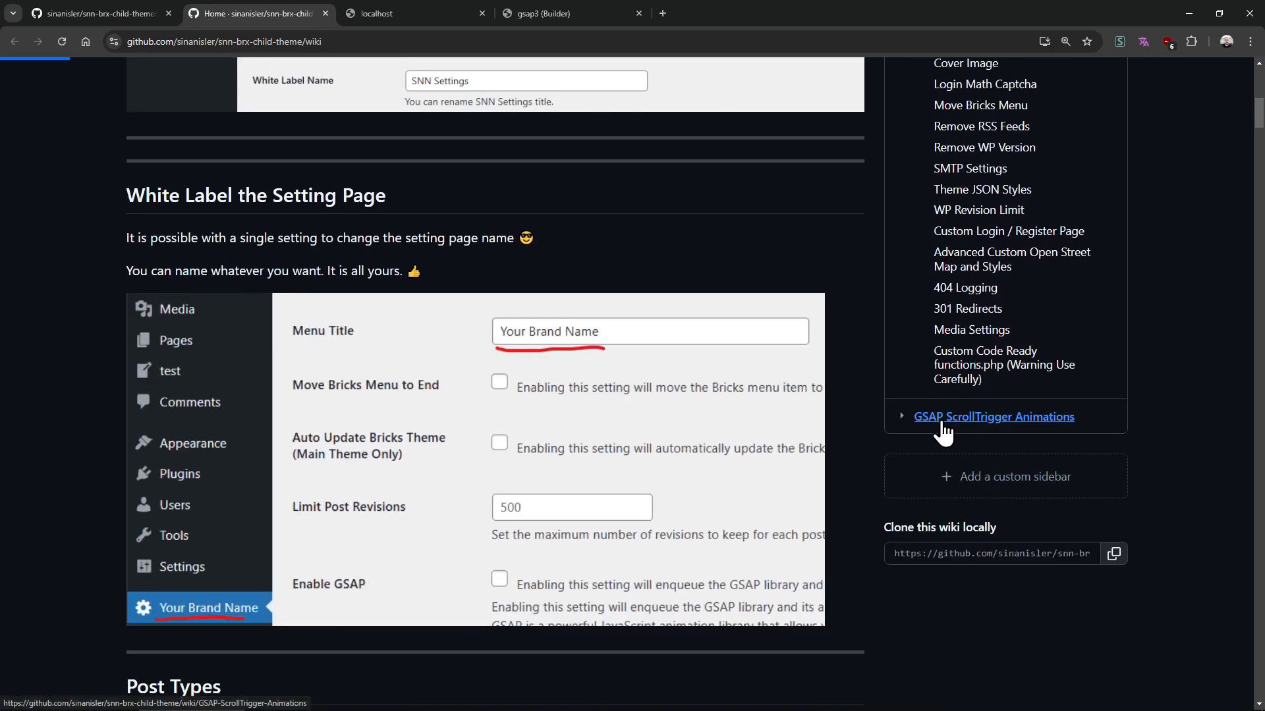
click(936, 418)
scroll(155, 441, down, 3)
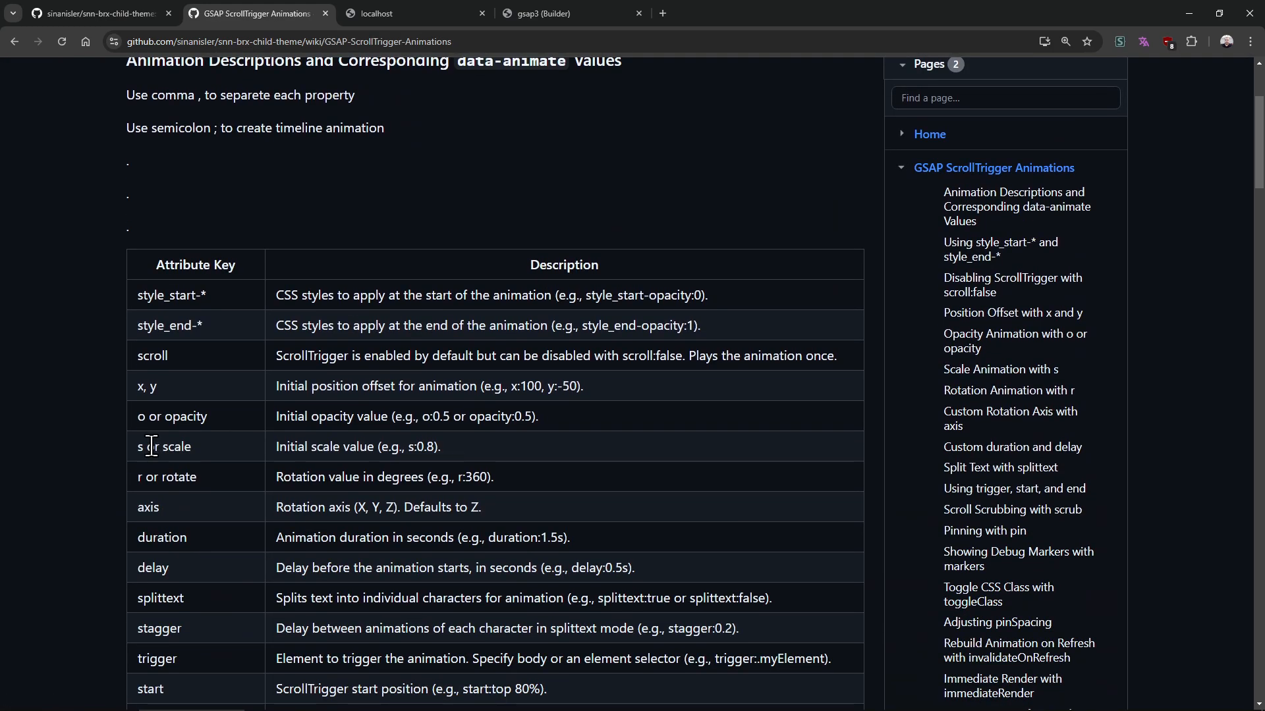
Review the data-animate attribute keys in the wiki's table, such as style_start-*, start, end and markers
drag(195, 290, 668, 315)
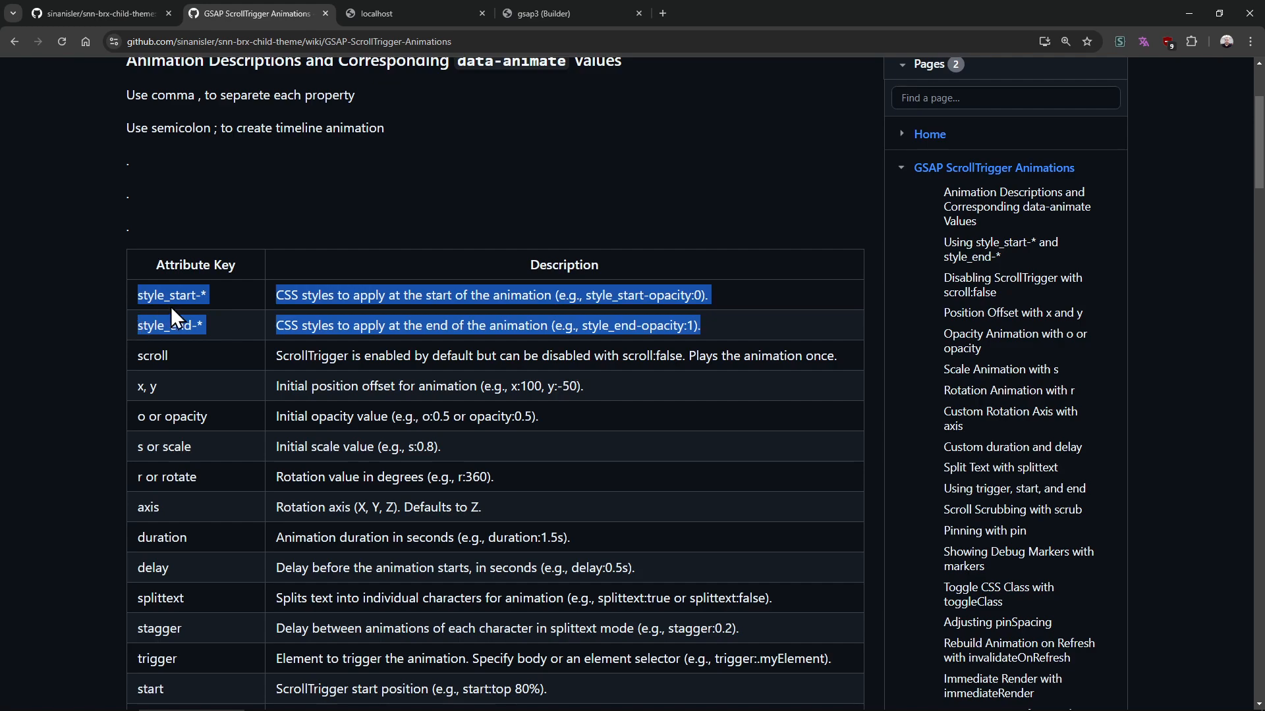
drag(171, 307, 202, 315)
scroll(115, 372, down, 2)
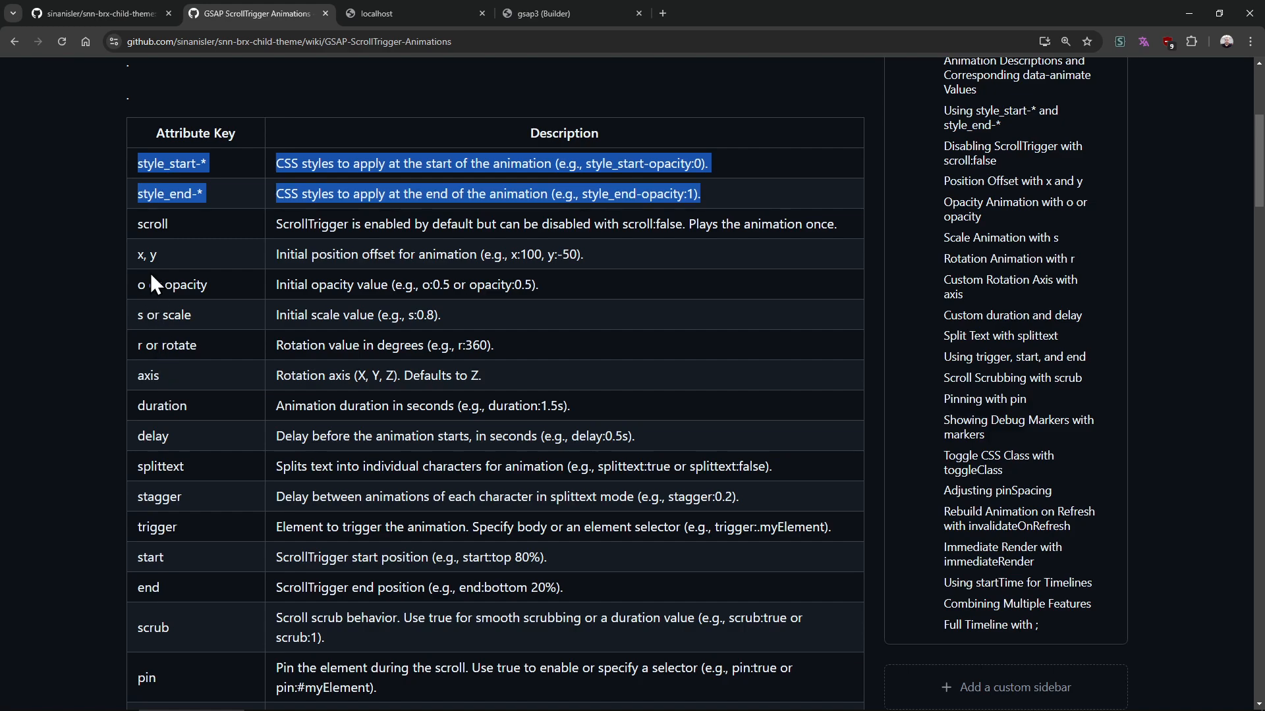
scroll(117, 358, down, 2)
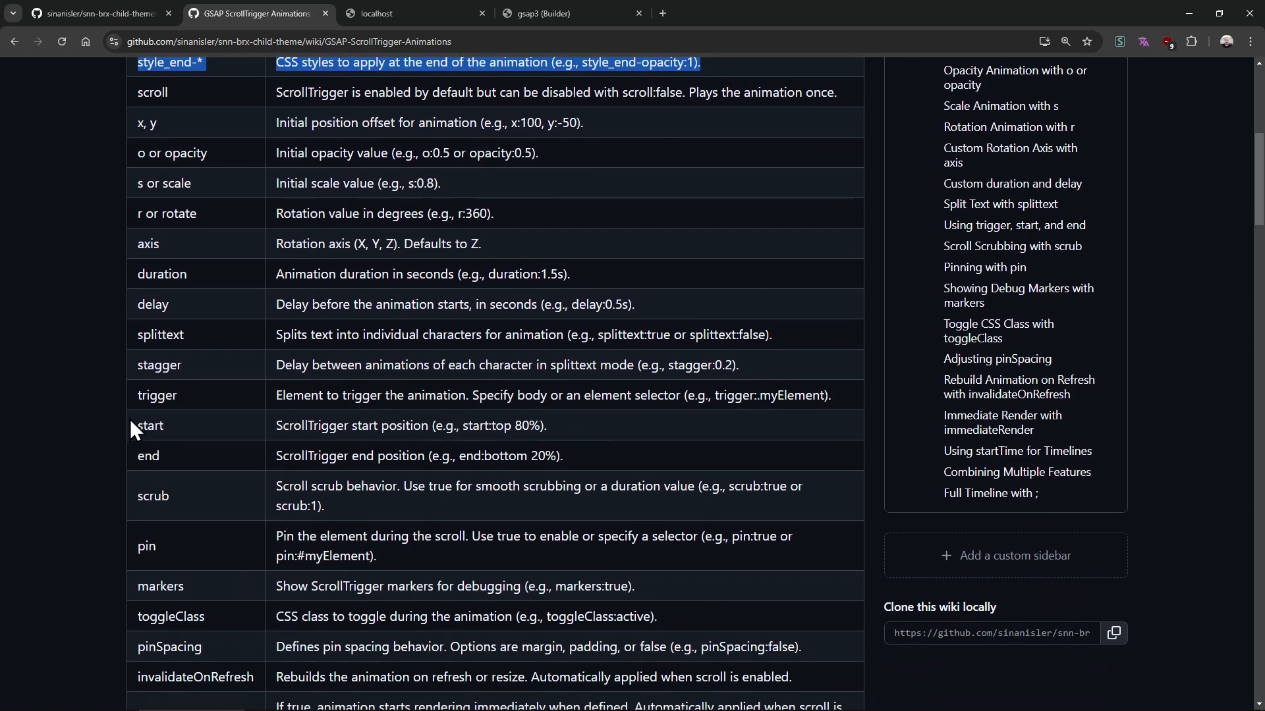
drag(130, 422, 670, 444)
click(669, 447)
drag(142, 427, 657, 461)
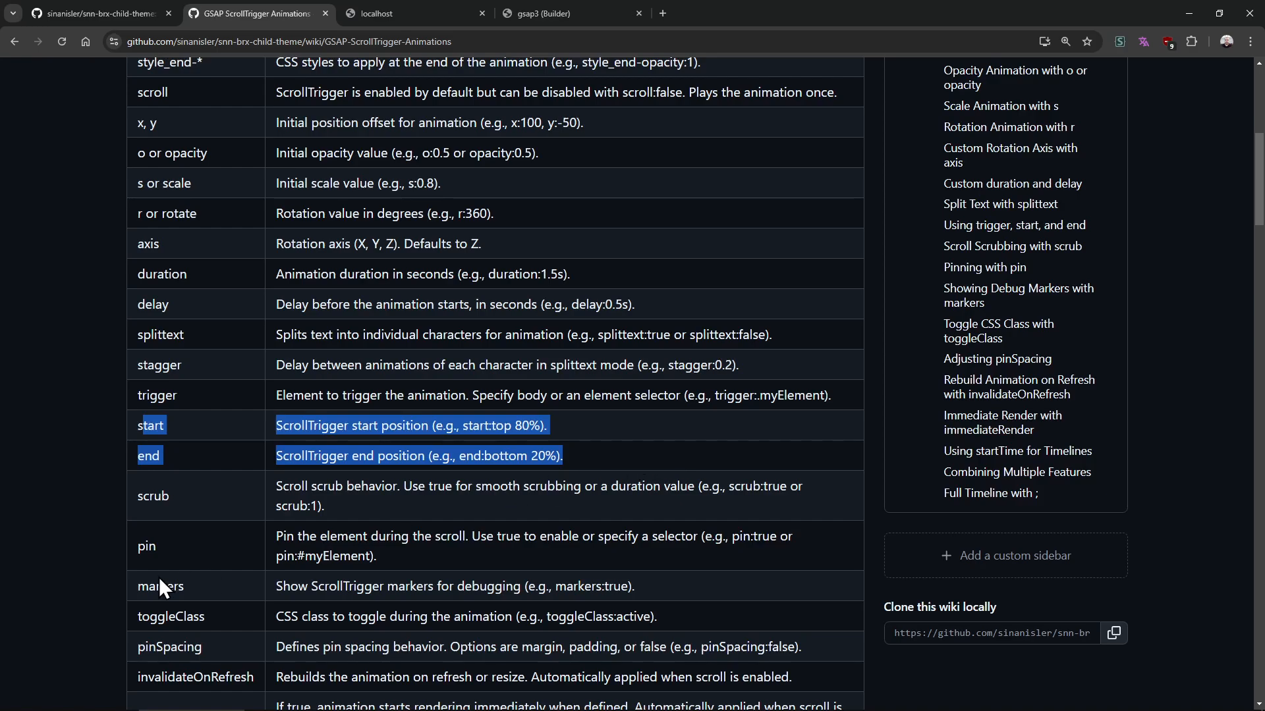
drag(162, 589, 790, 588)
click(810, 590)
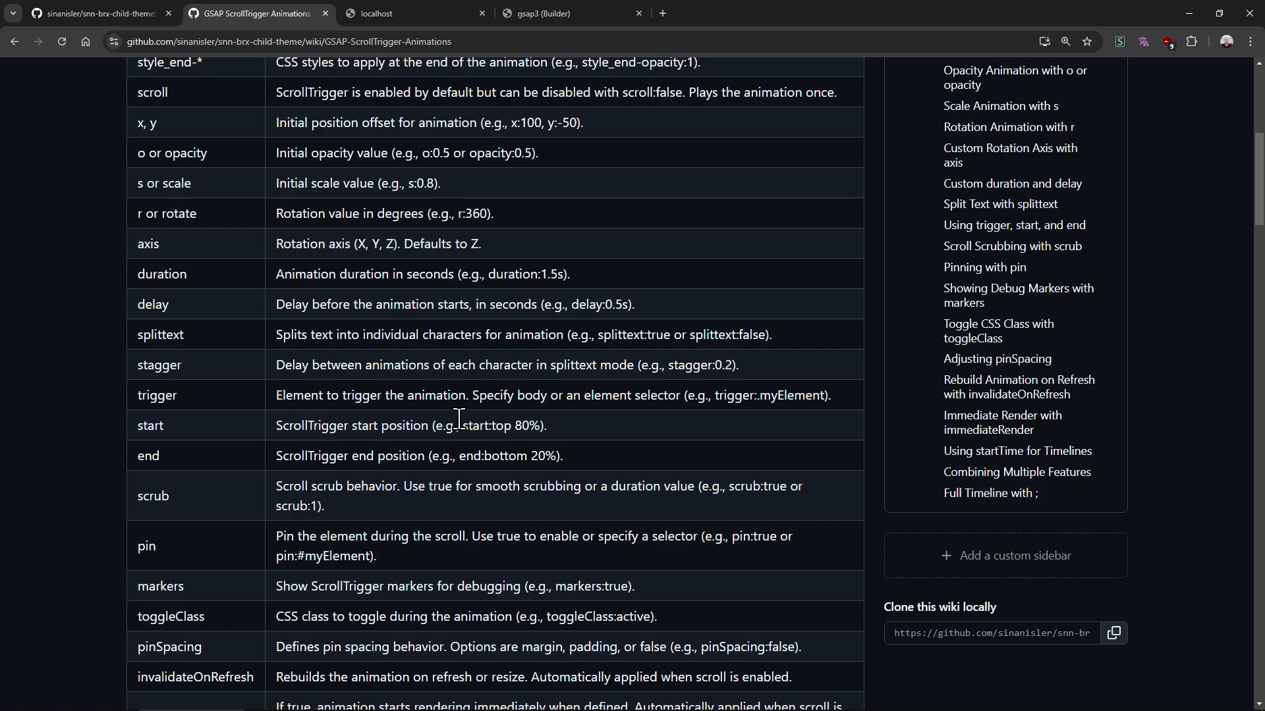
Add a data-animate attribute to the heading with the value opacity:0 and save the page
click(414, 7)
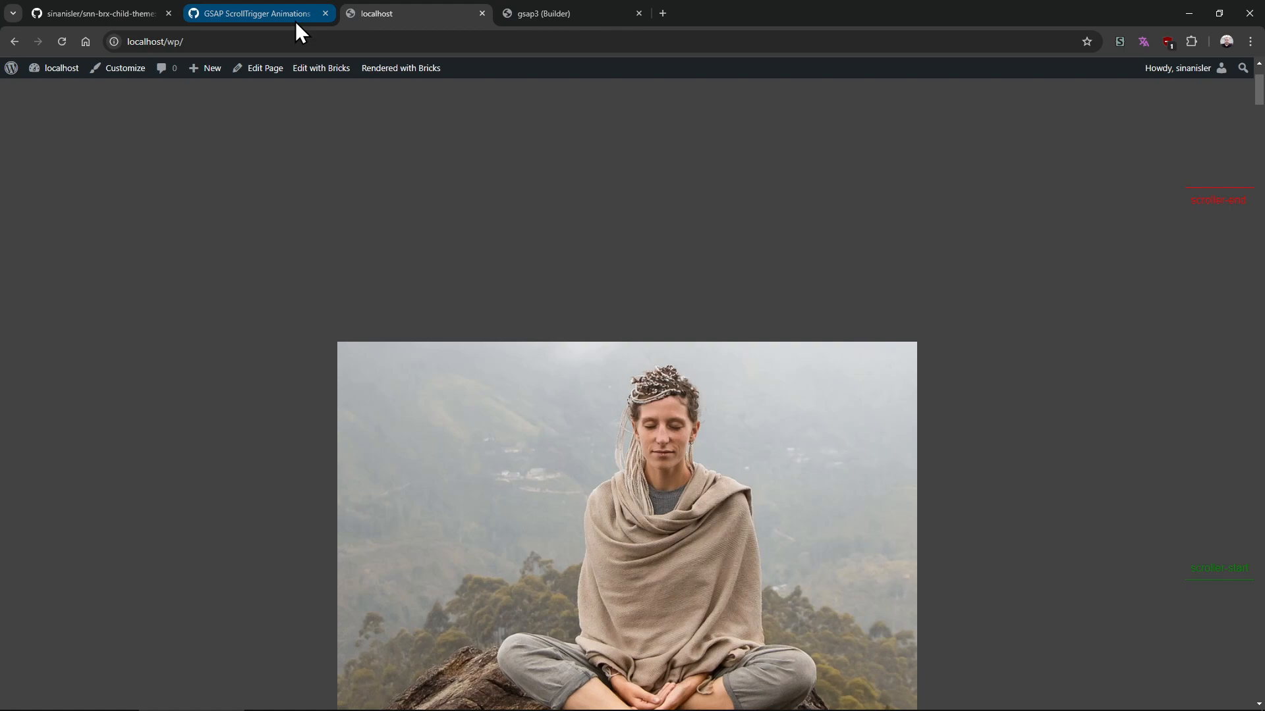
click(556, 13)
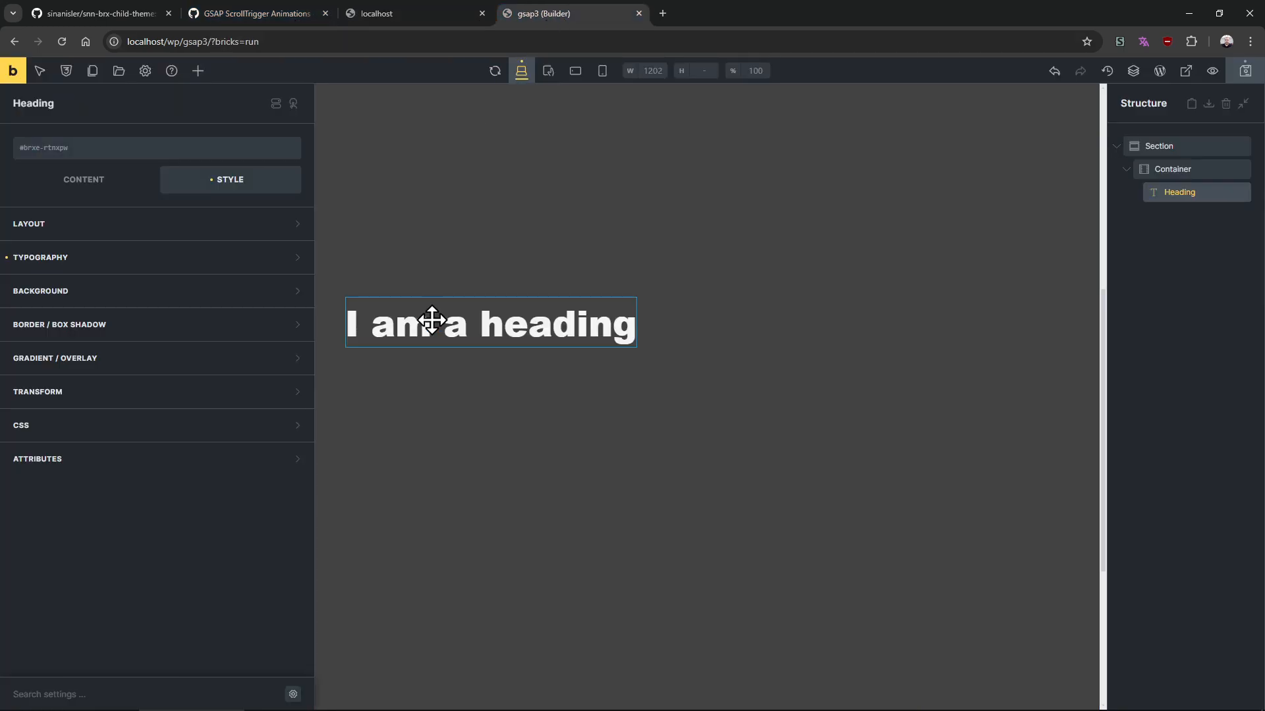
click(126, 458)
click(157, 519)
click(135, 567)
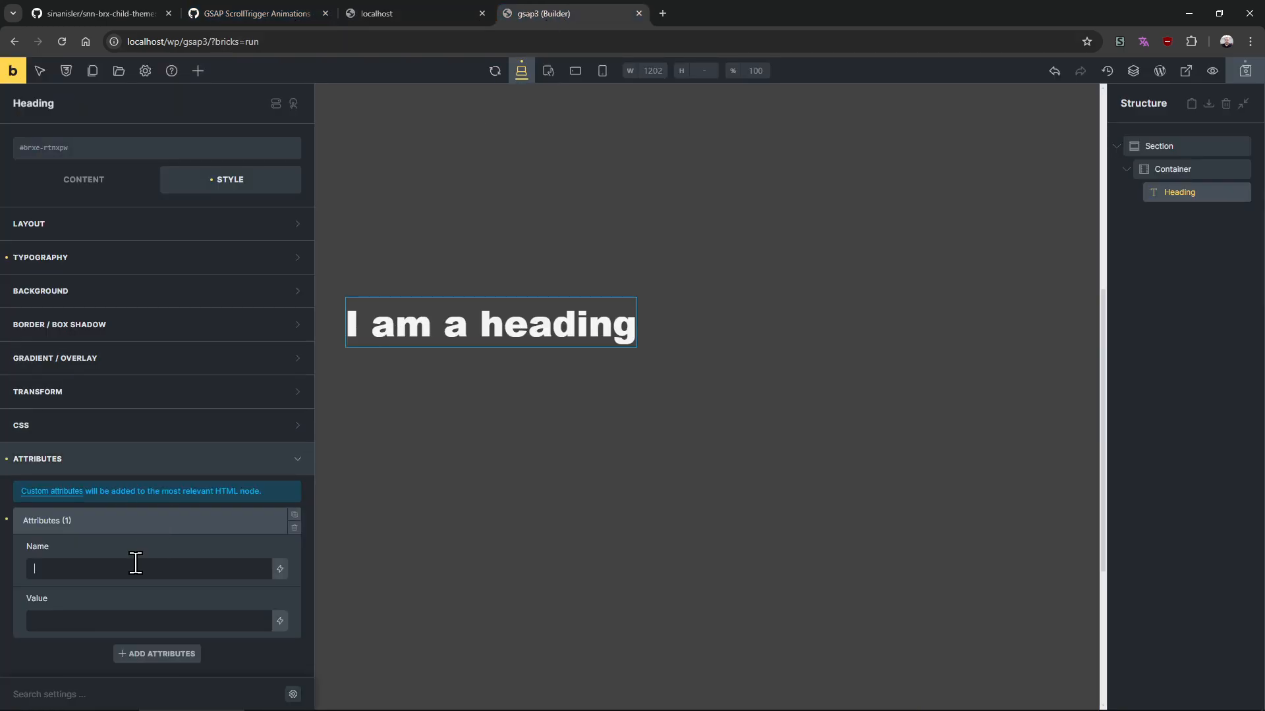
text(data-animate)
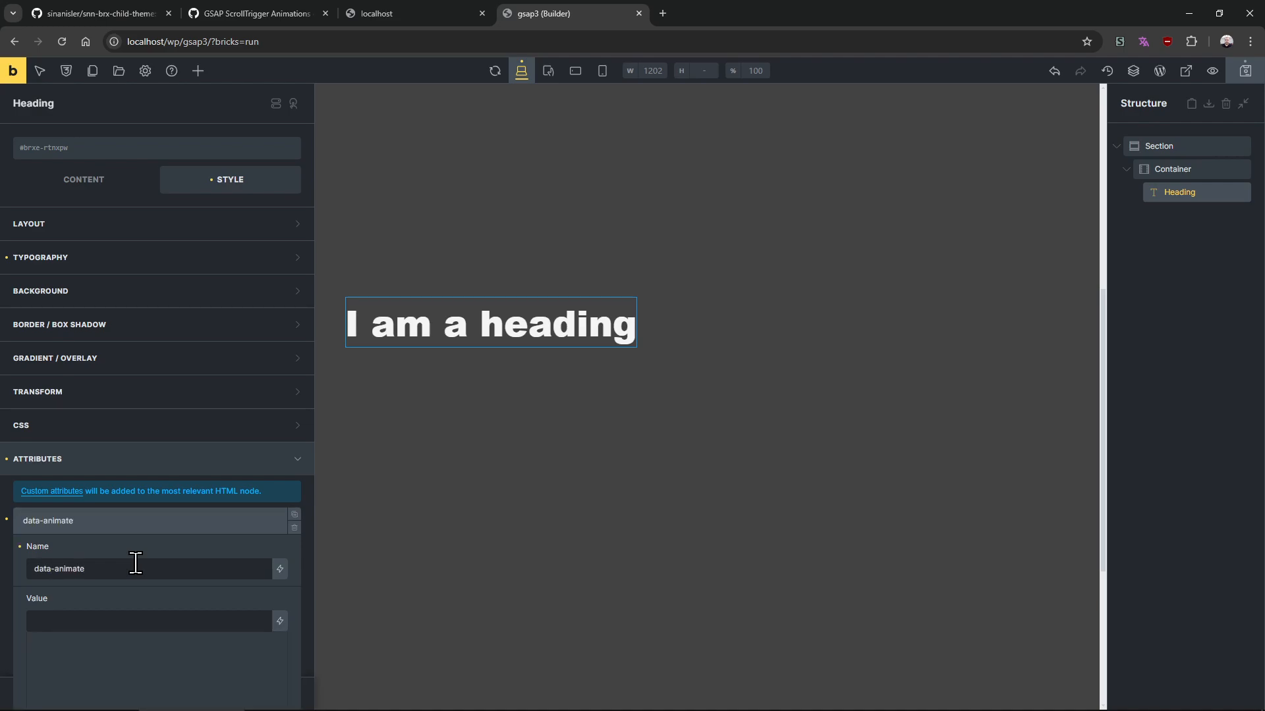
scroll(114, 556, down, 3)
key(BackSpace)
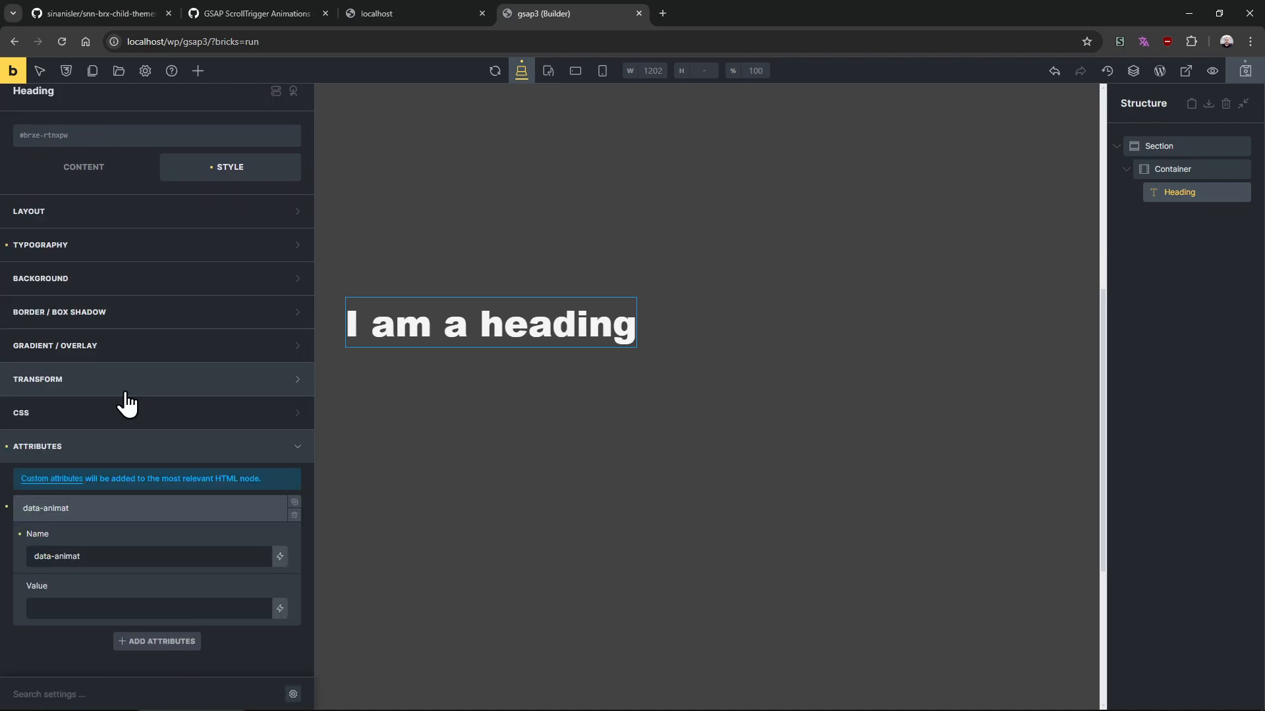
text(e)
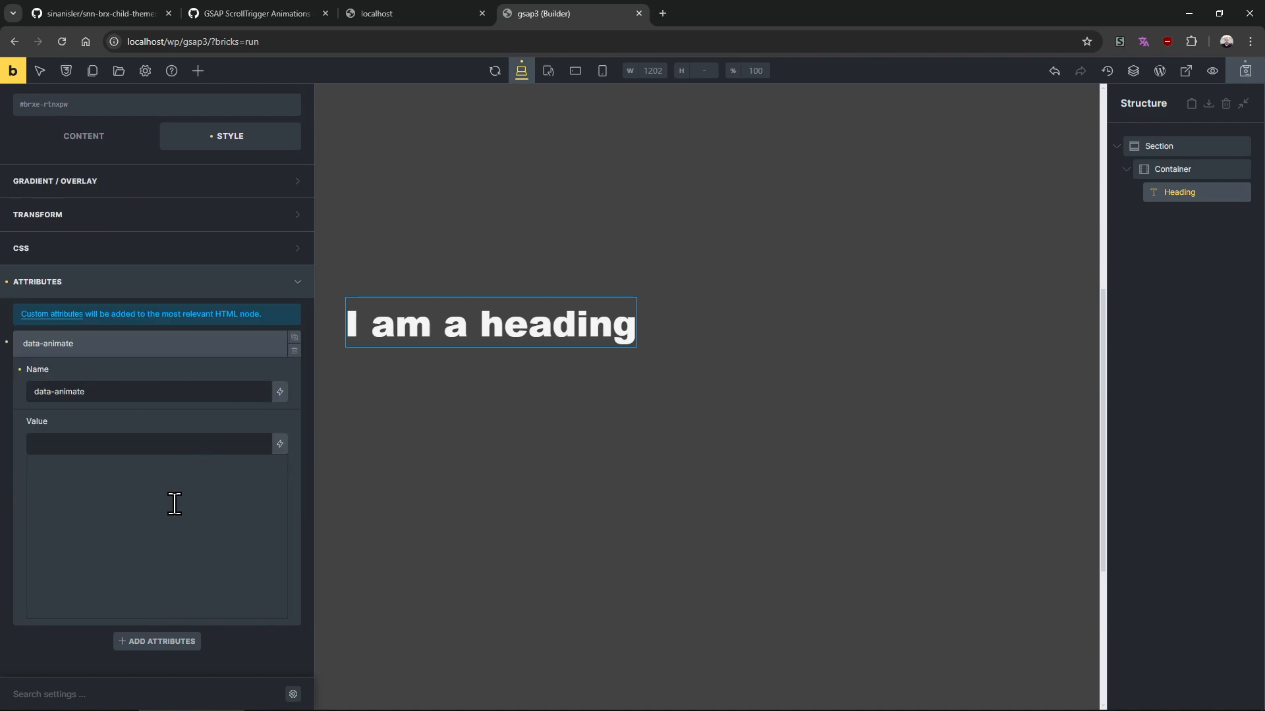
click(159, 541)
key(ctrl+s)
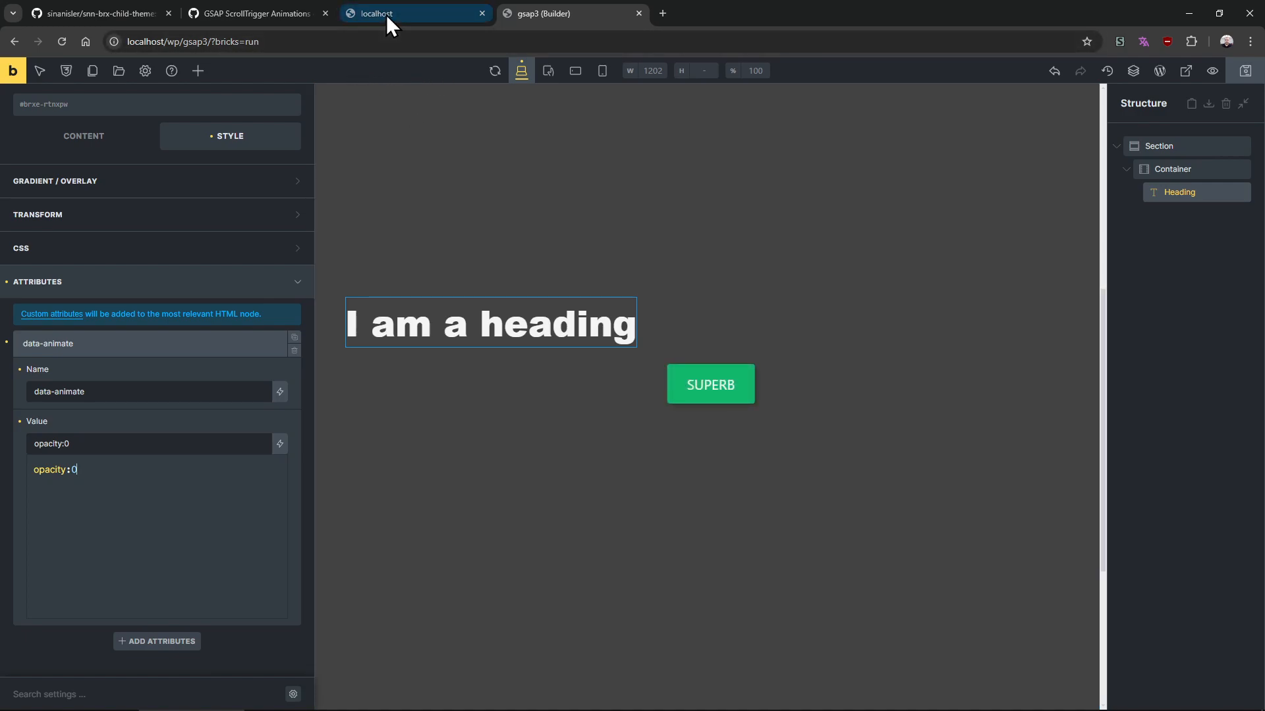
Open the page preview in a new tab, reload it and scroll down to the heading
middle_click(386, 16)
middle_click(13, 72)
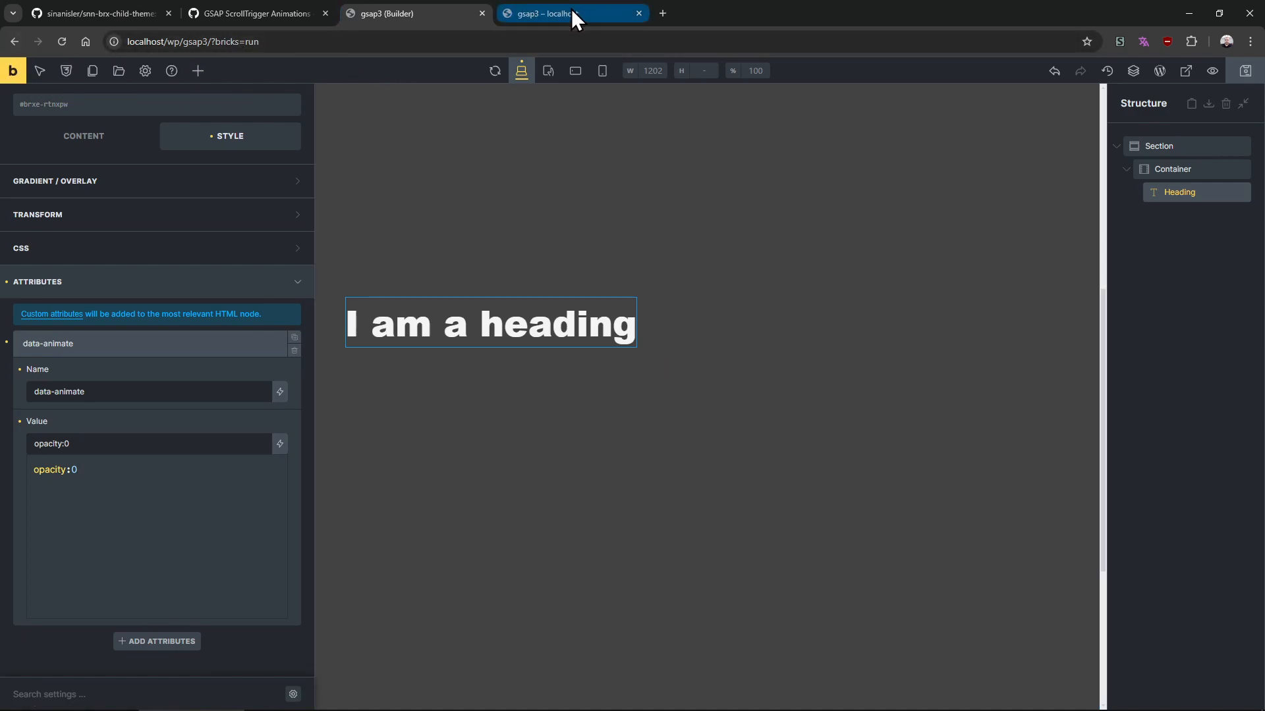
click(571, 13)
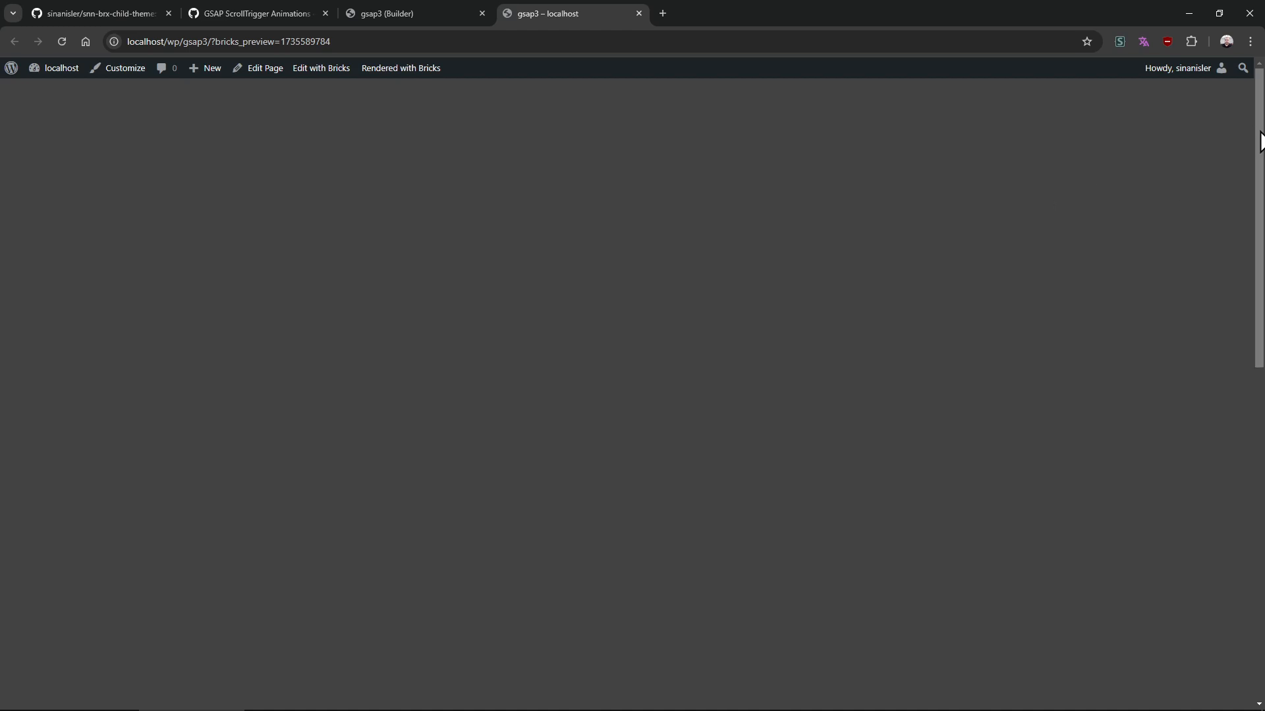
key(F5)
drag(1257, 137, 660, 46)
Append markers:true to the heading's data-animate value and check the scroll markers in the preview
click(386, 14)
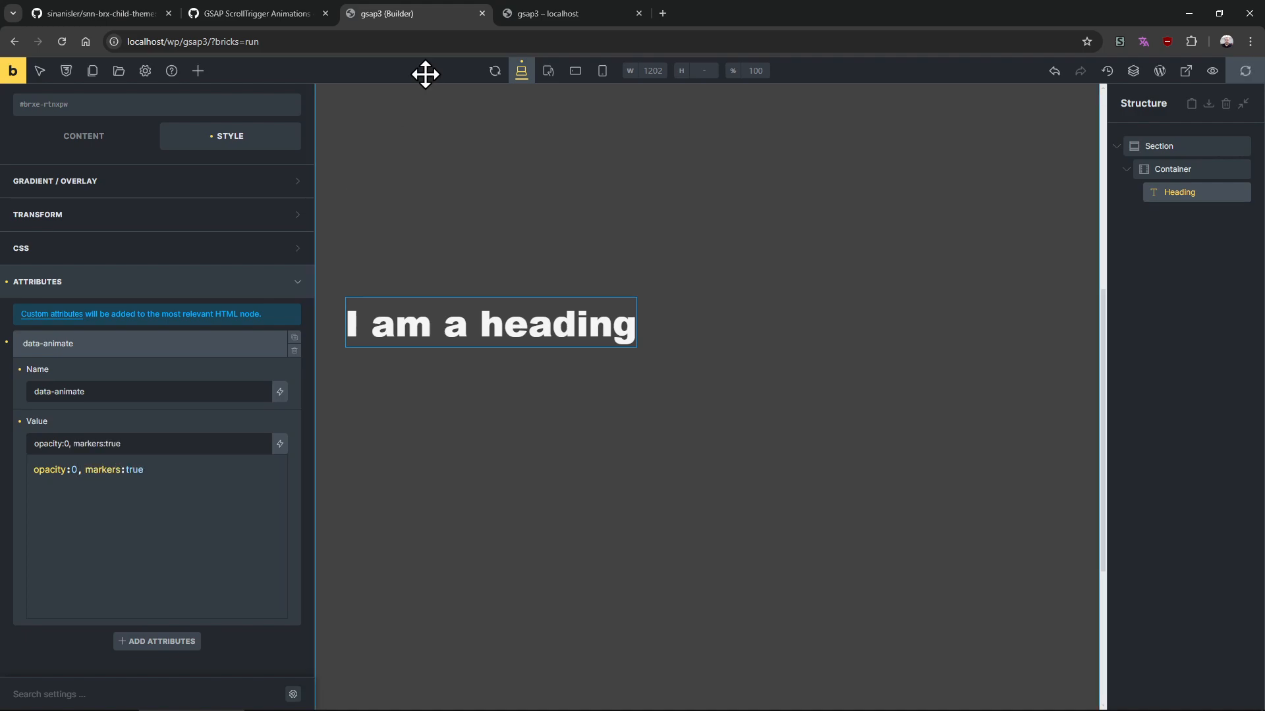
click(556, 22)
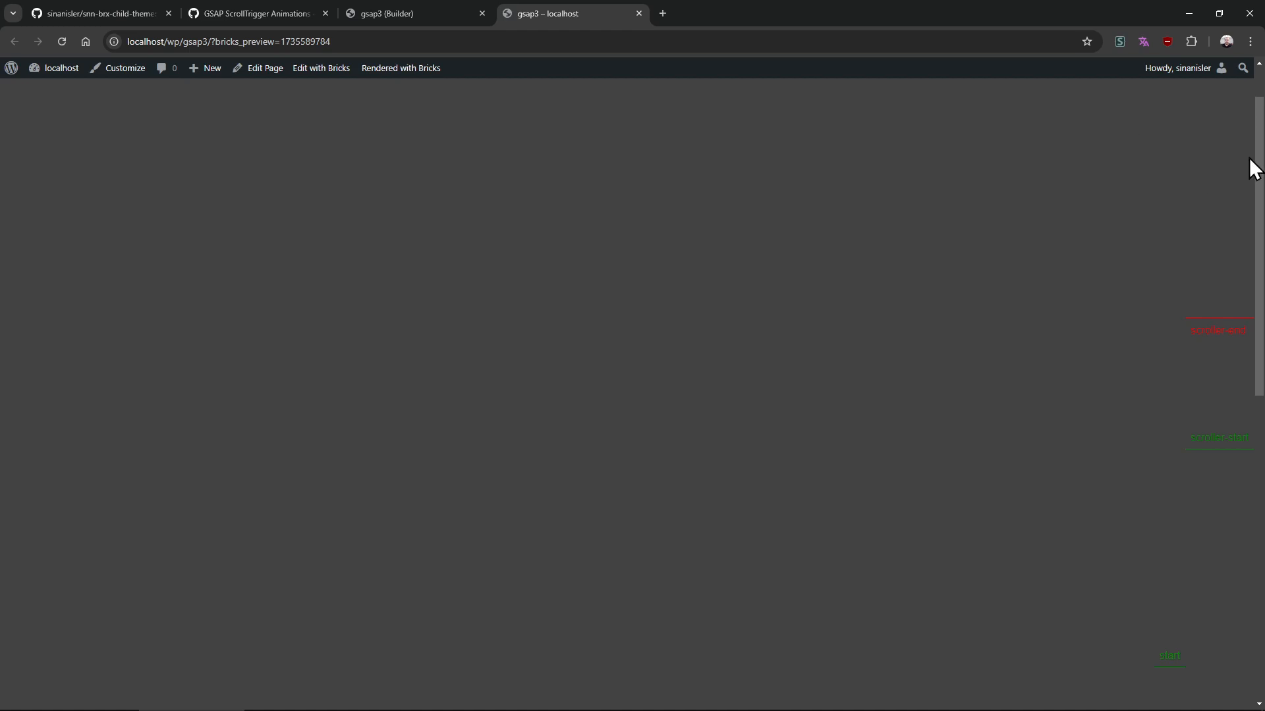
drag(1254, 155, 1239, 245)
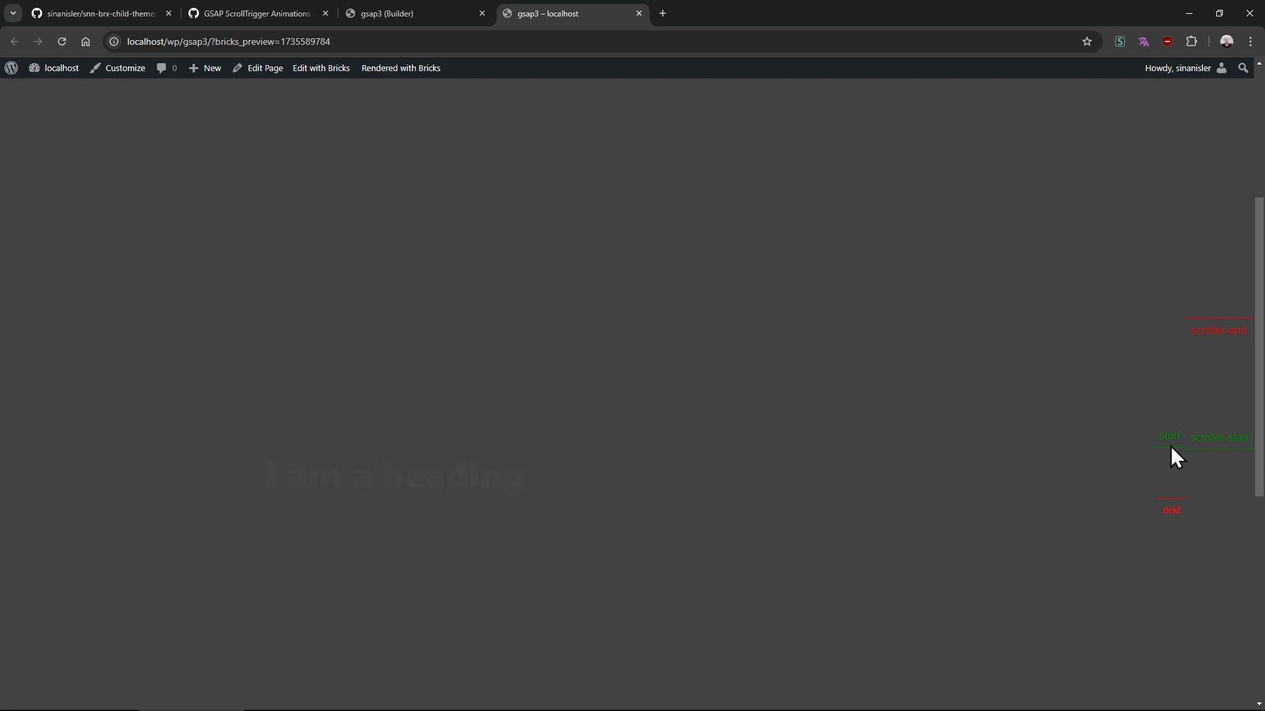
Scroll the preview up and down and inspect the heading's animated opacity in developer tools
scroll(1171, 445, down, 1)
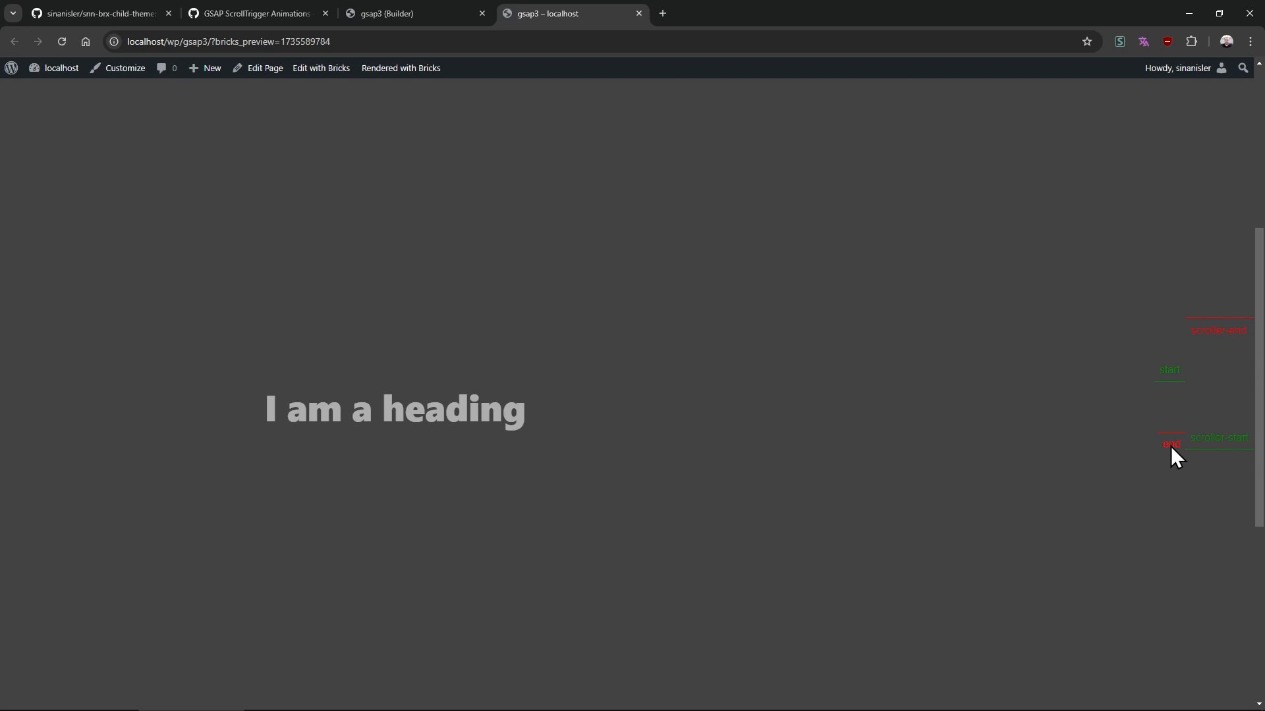
scroll(1172, 449, up, 1)
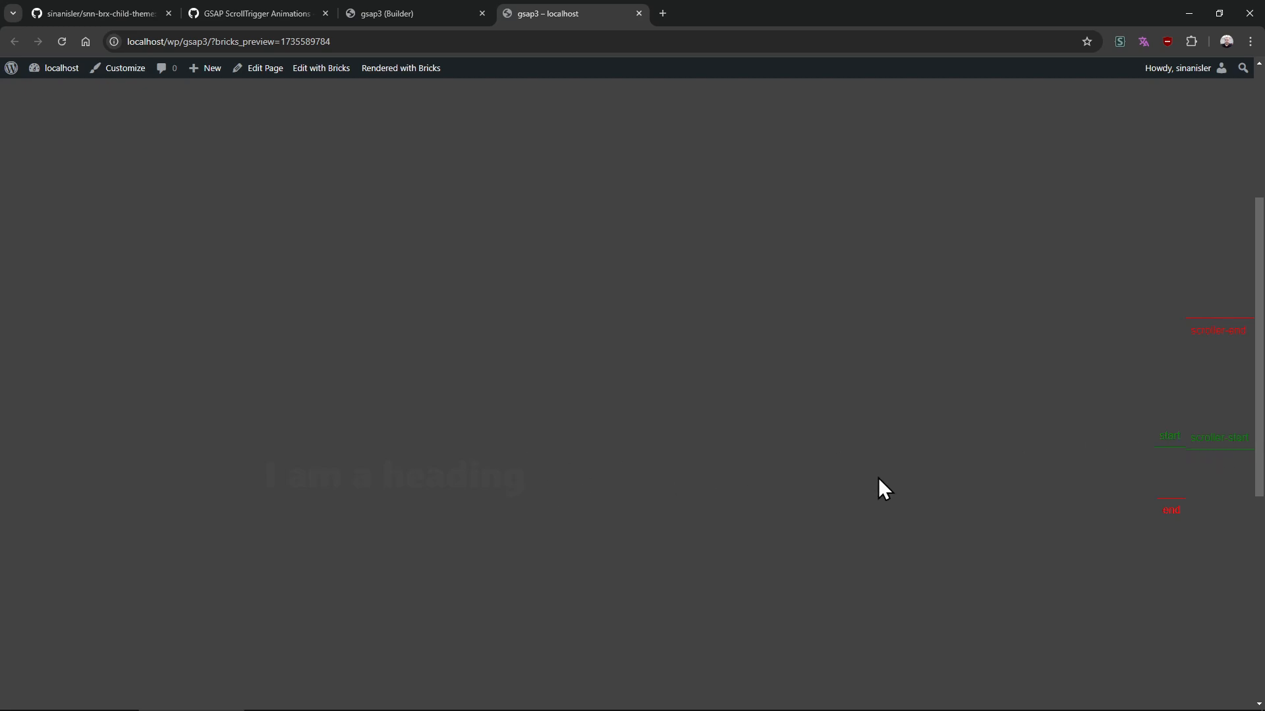
scroll(1198, 401, down, 2)
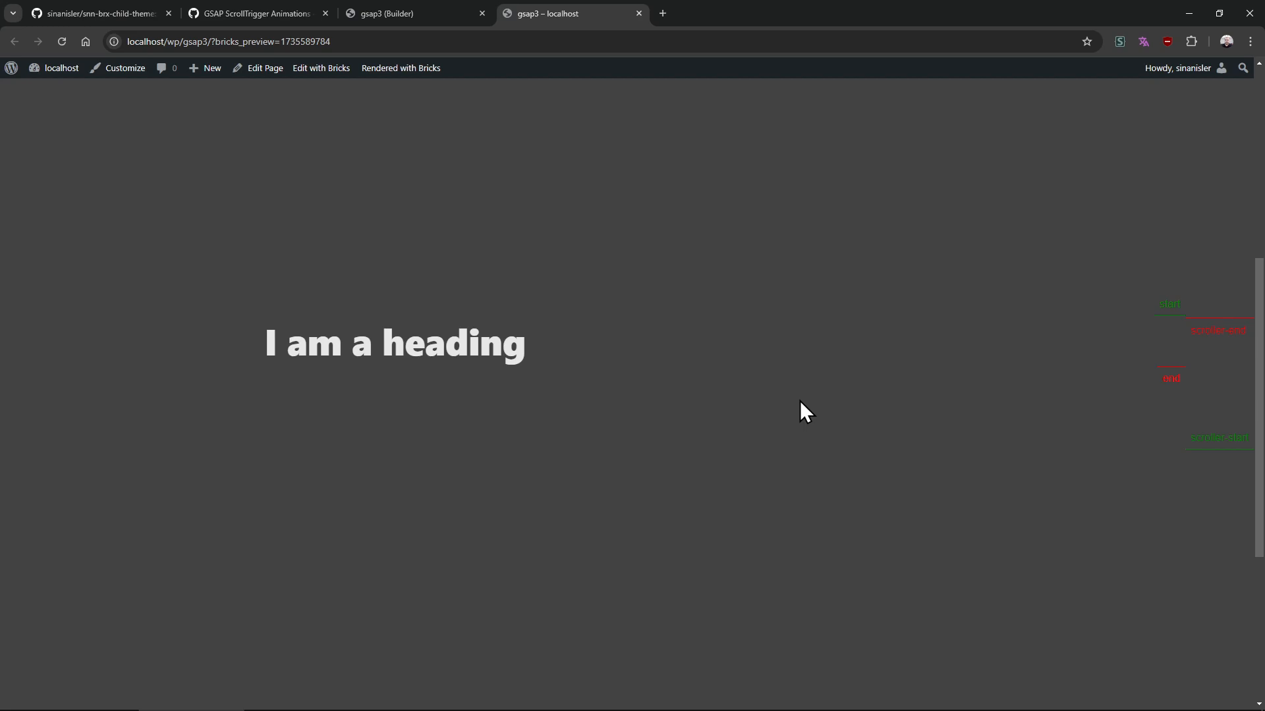
key(ctrl+shift+j)
click(1018, 66)
click(296, 339)
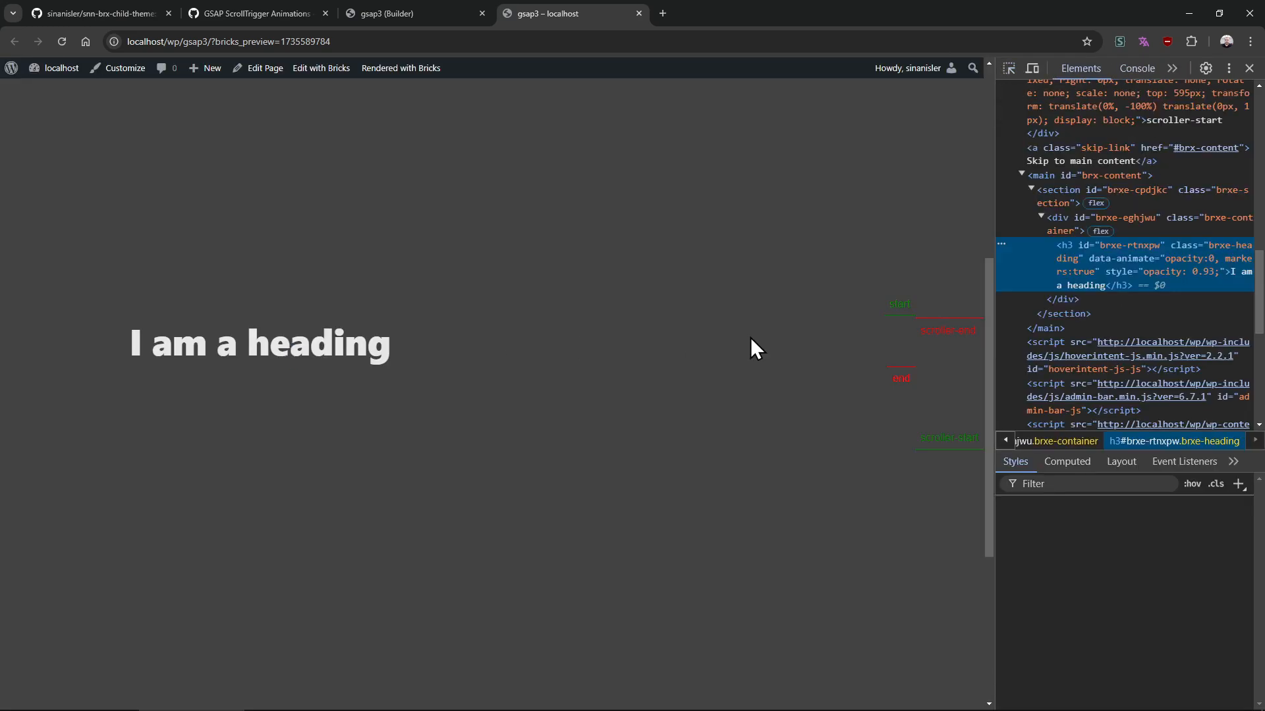
mouse_move(990, 313)
mouse_down()
mouse_move(972, 173)
mouse_move(987, 452)
mouse_move(983, 310)
mouse_up()
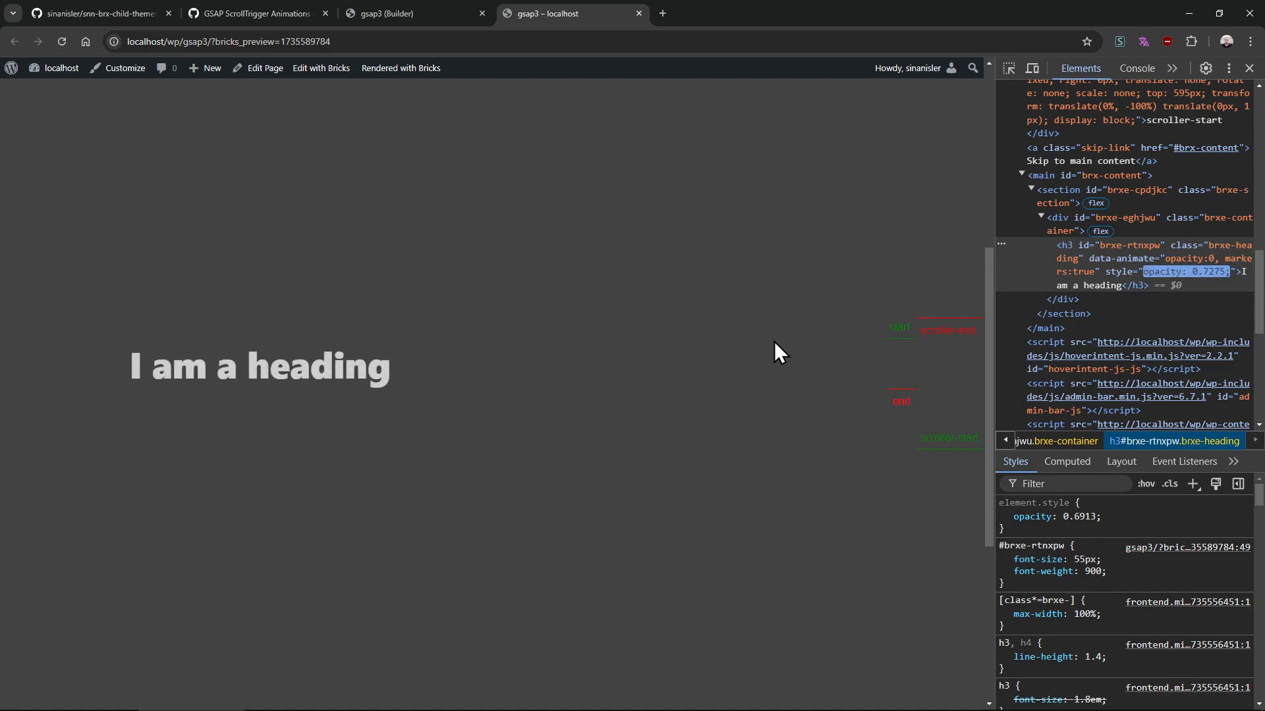
Extend the data-animate value with style_start-color:white and style_end-color:red, then save the page
click(424, 21)
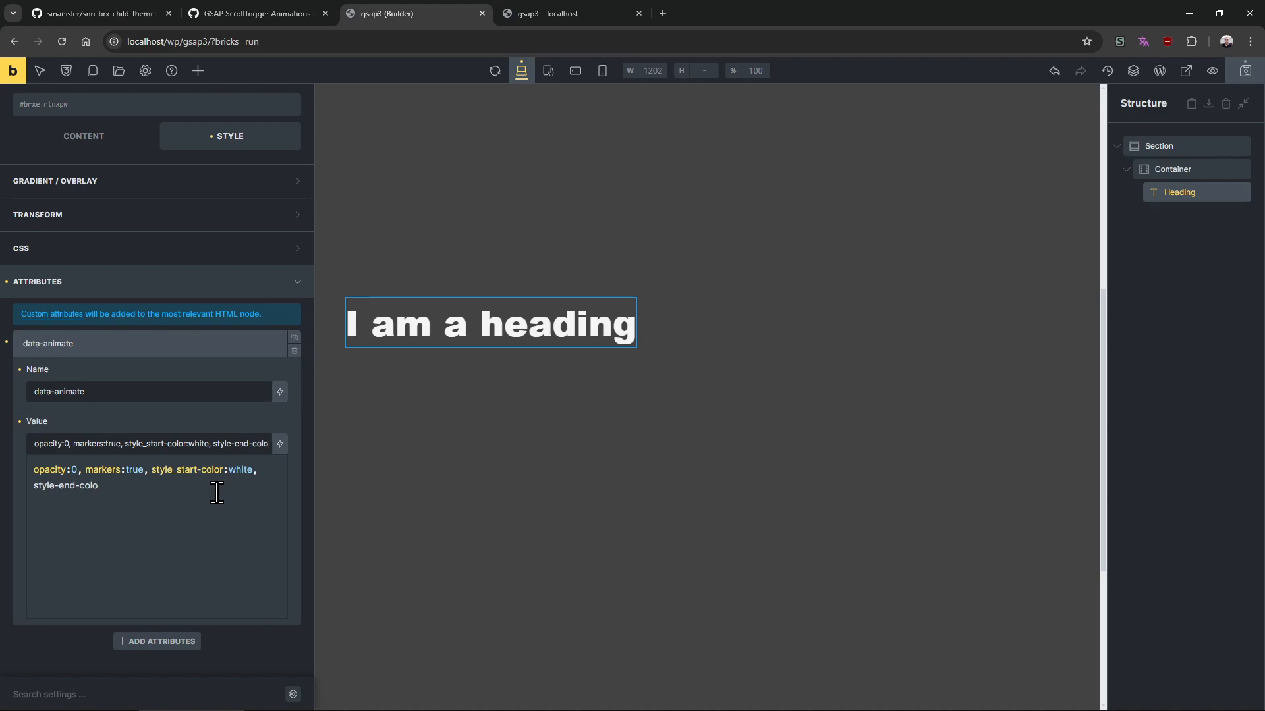
text(d)
click(99, 485)
text(r:red)
click(55, 486)
key(Delete)
text(_)
click(164, 493)
click(556, 14)
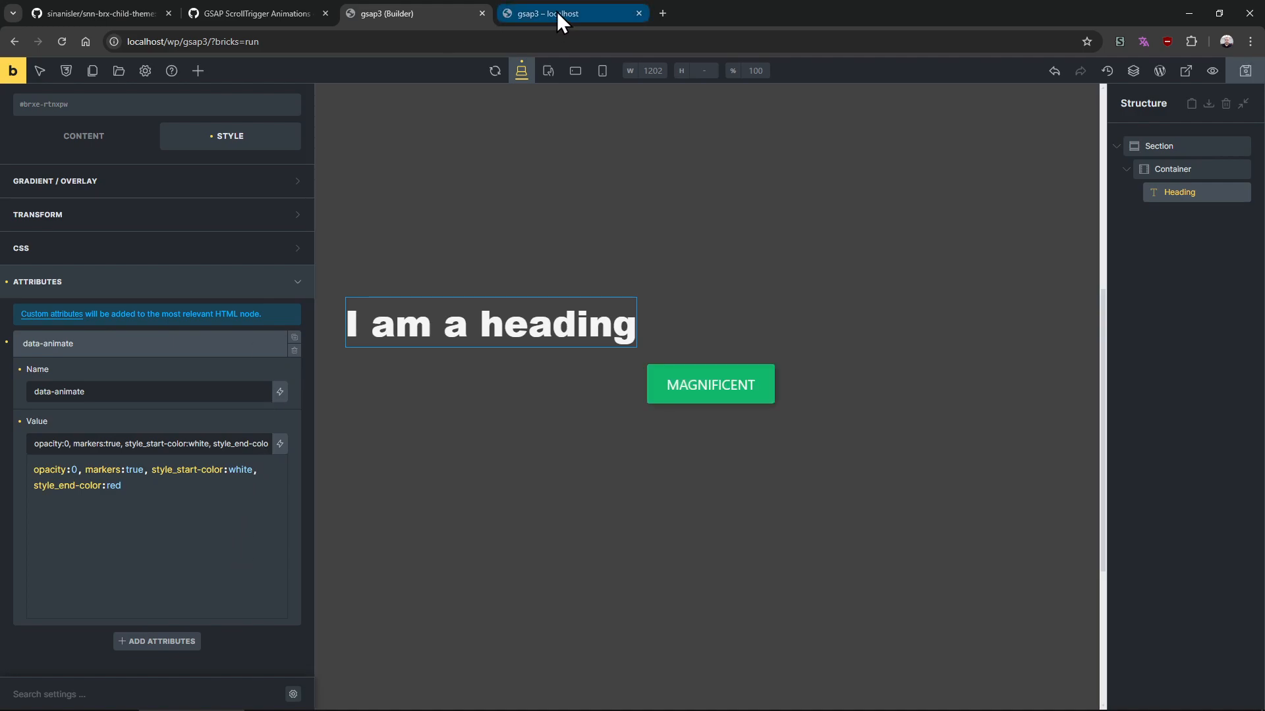
Reload the preview and scroll while inspecting the heading's changing colour and opacity in developer tools
key(F5)
drag(986, 290, 988, 190)
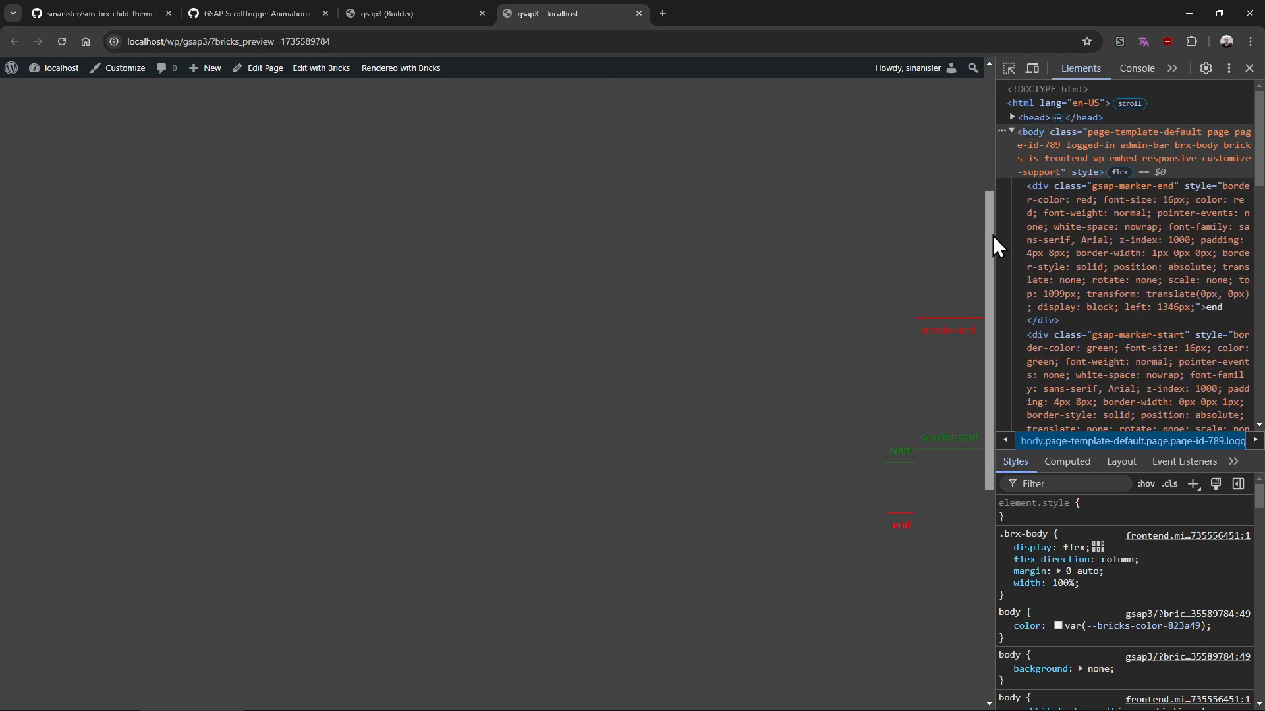
drag(994, 235, 994, 263)
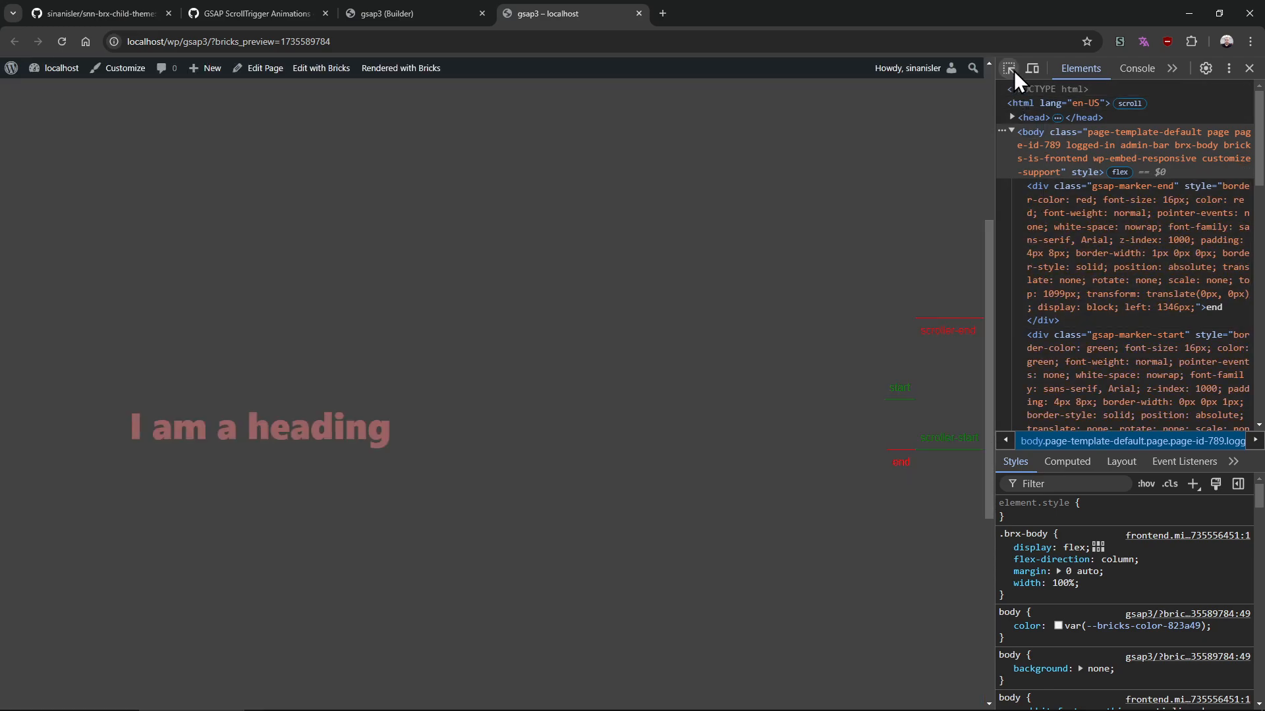
click(1008, 68)
click(314, 412)
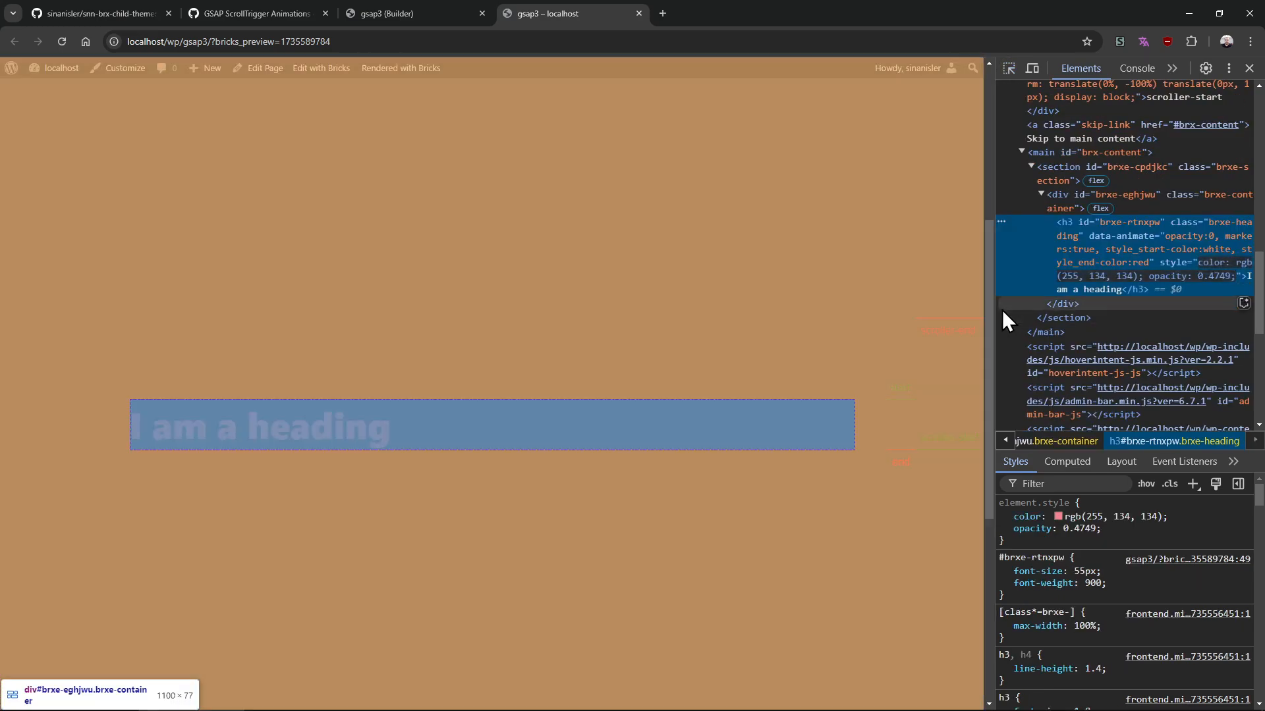
drag(992, 297, 982, 334)
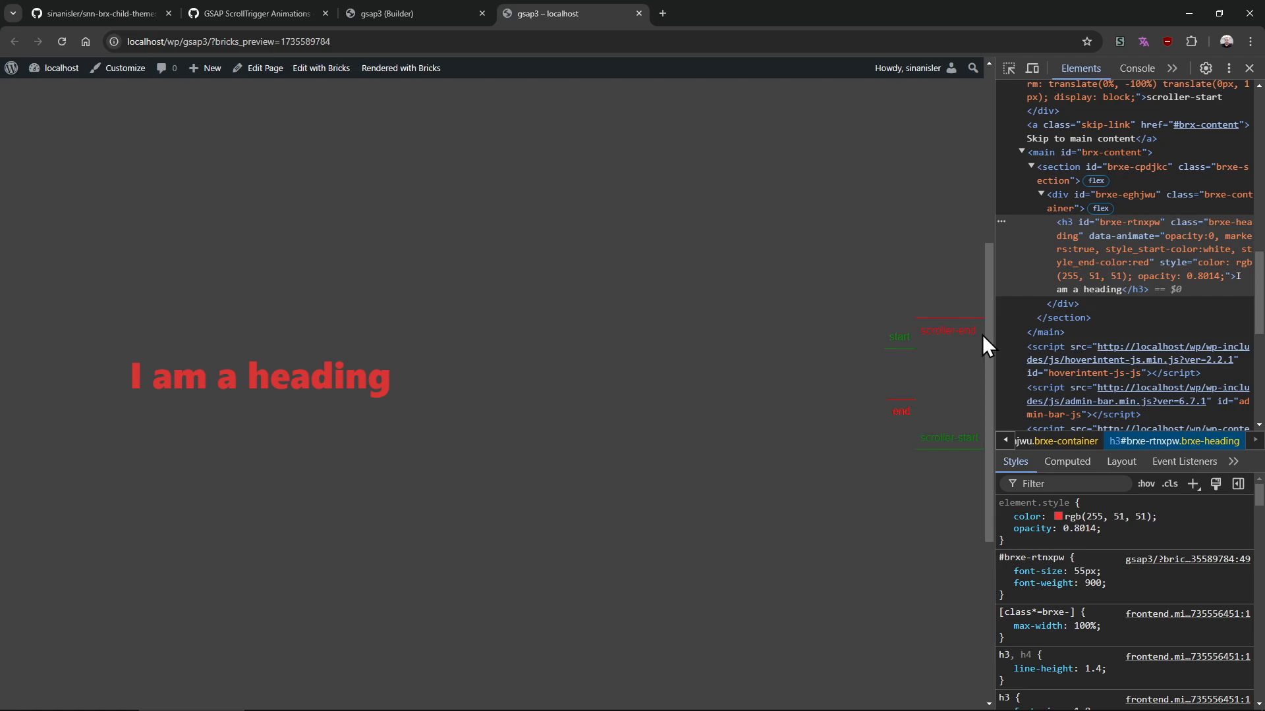
key(alt+Tab)
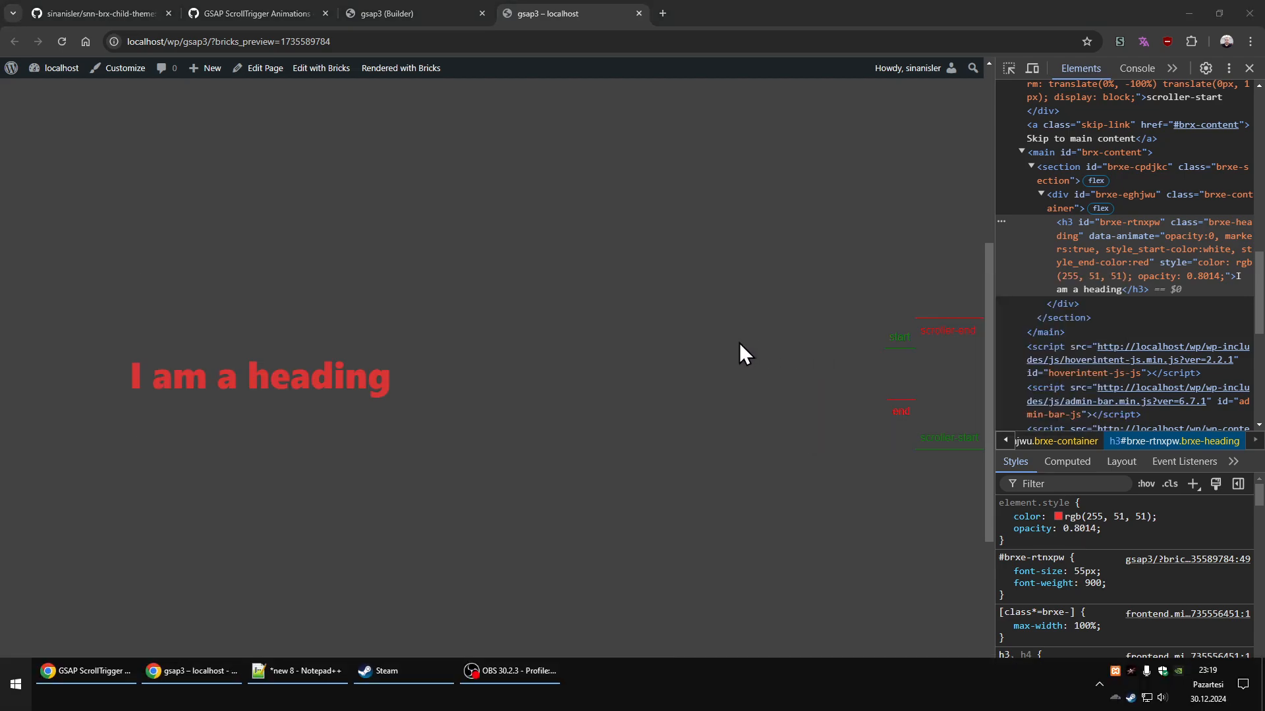
Switch to Paint, pick the pencil with a thicker size, and sketch three horizontal lines as a diagram
key(alt+Tab)
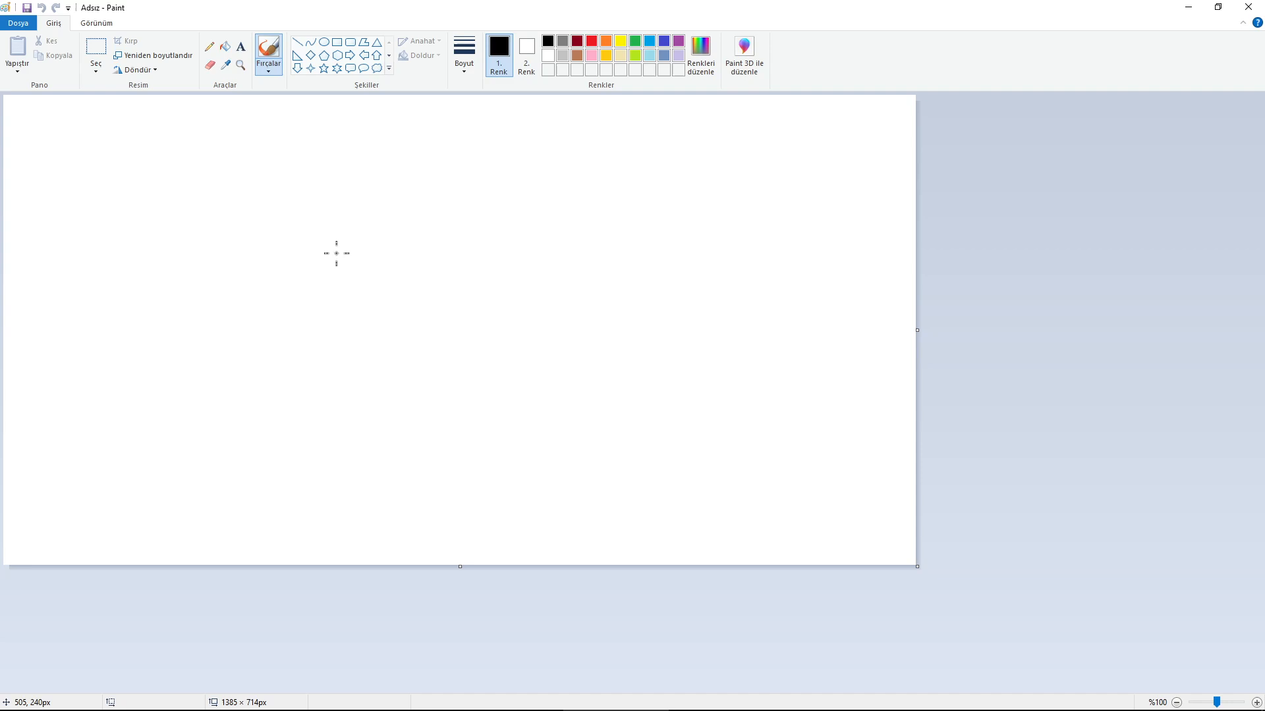
click(209, 46)
click(466, 70)
click(464, 173)
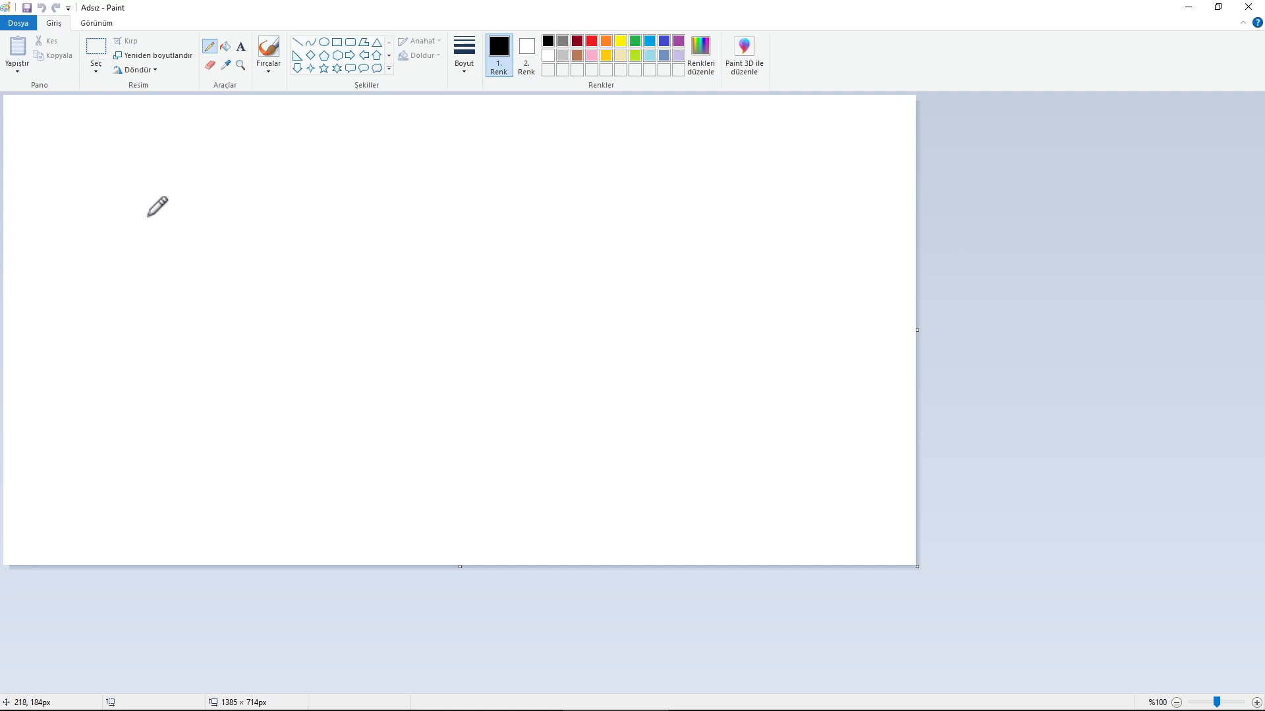
drag(116, 204, 319, 201)
drag(117, 255, 339, 239)
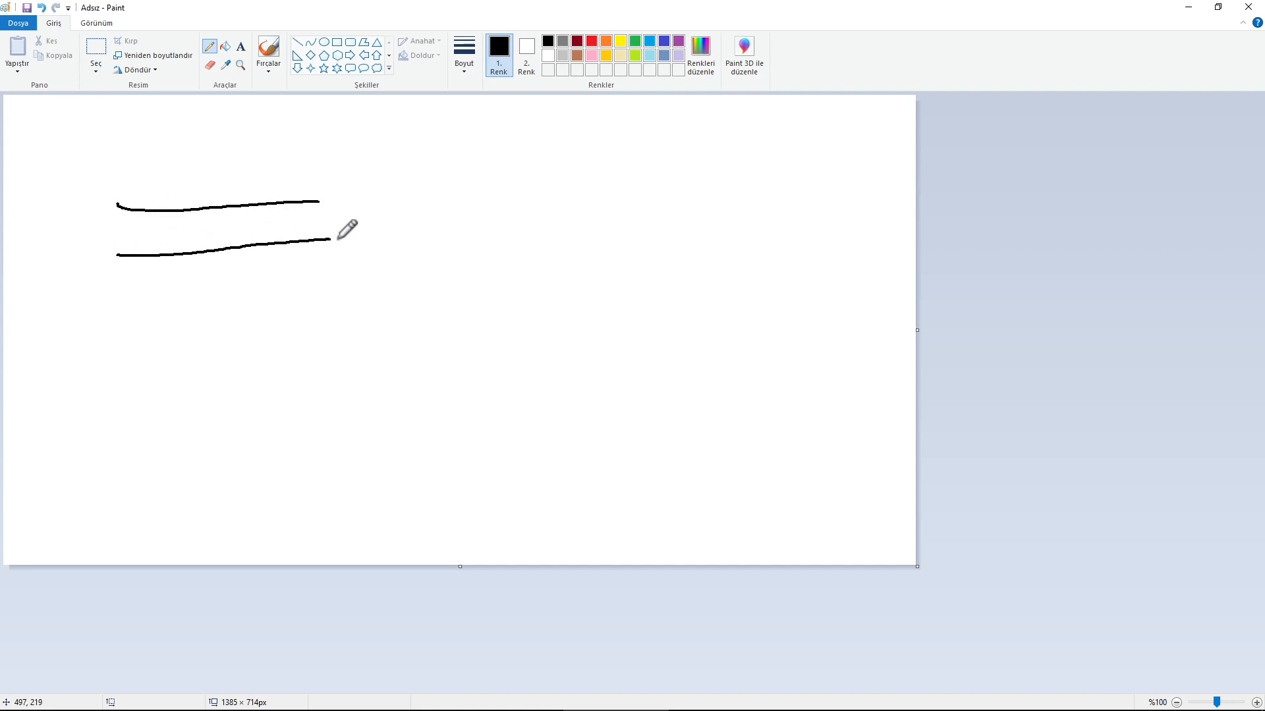
drag(106, 309, 370, 307)
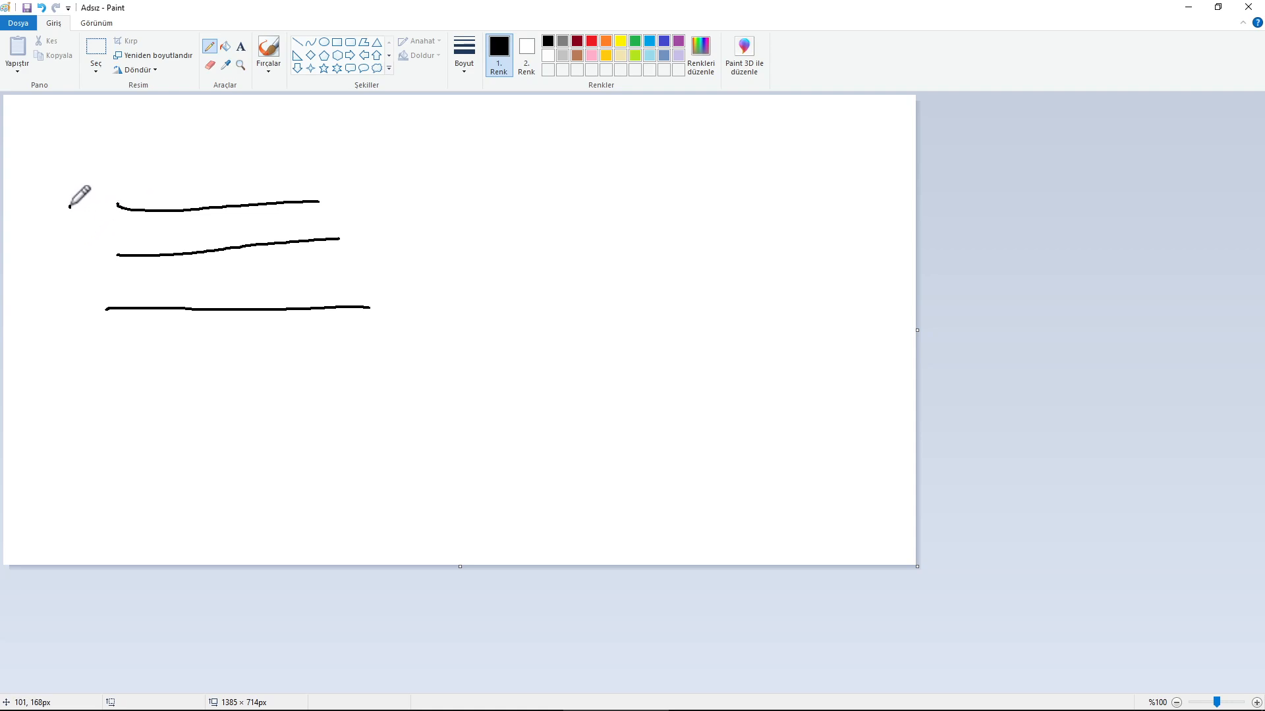
Label the three lines o, s and c and draw a wavy arrow beneath them
drag(78, 191, 81, 188)
mouse_move(86, 245)
mouse_down()
mouse_move(64, 273)
mouse_move(77, 322)
mouse_move(96, 329)
mouse_move(197, 345)
mouse_move(410, 335)
mouse_move(456, 303)
mouse_up()
key(ctrl+z)
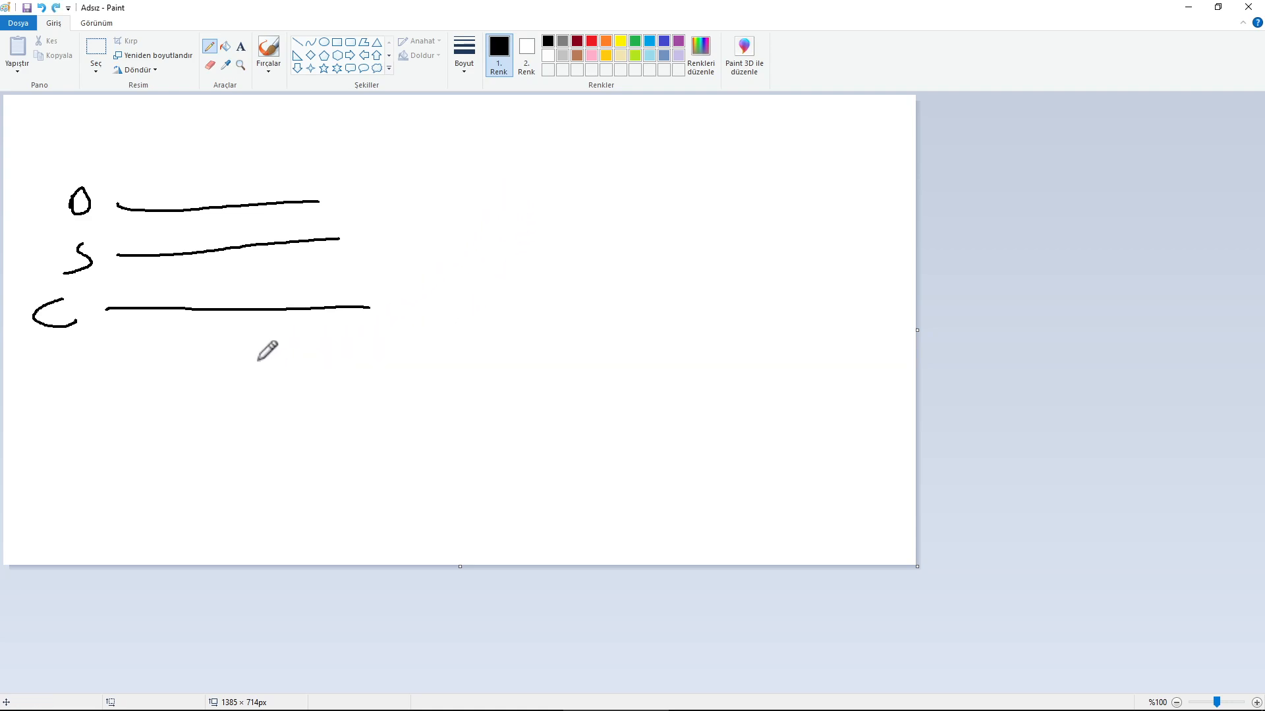
mouse_move(73, 367)
mouse_down()
mouse_move(211, 380)
mouse_move(400, 364)
mouse_move(359, 397)
mouse_up()
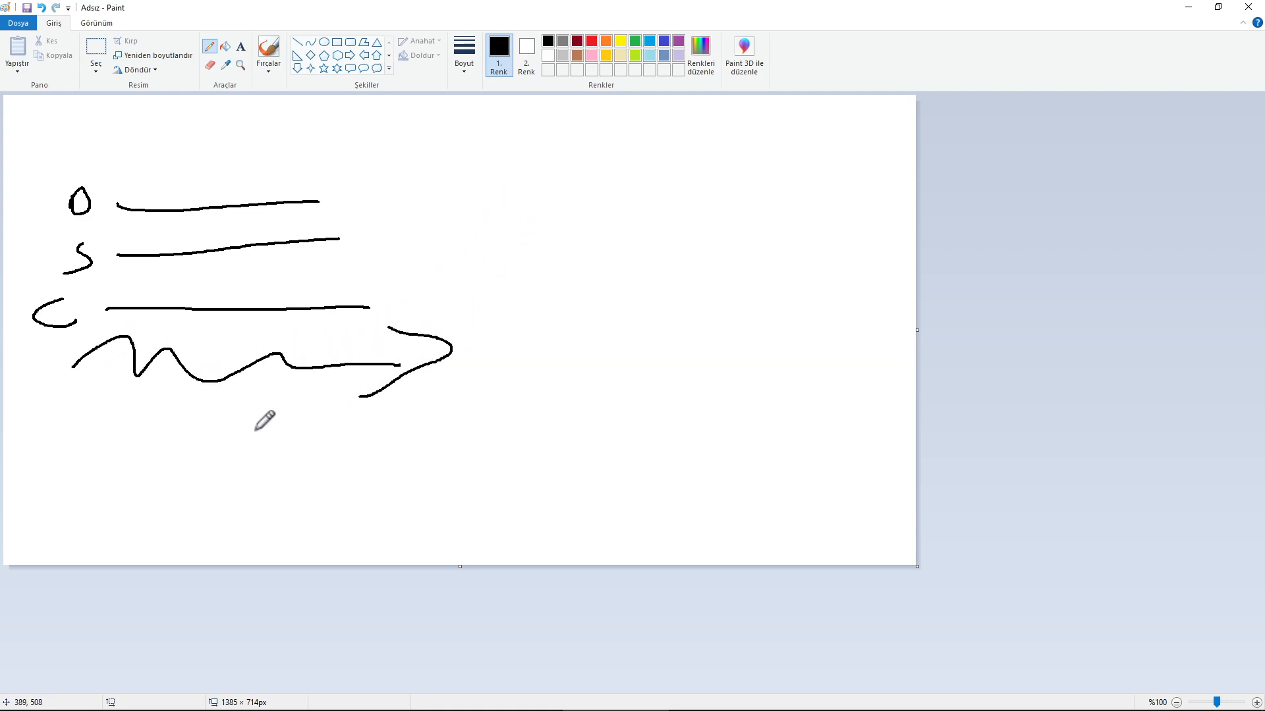
key(ctrl+a)
key(Delete)
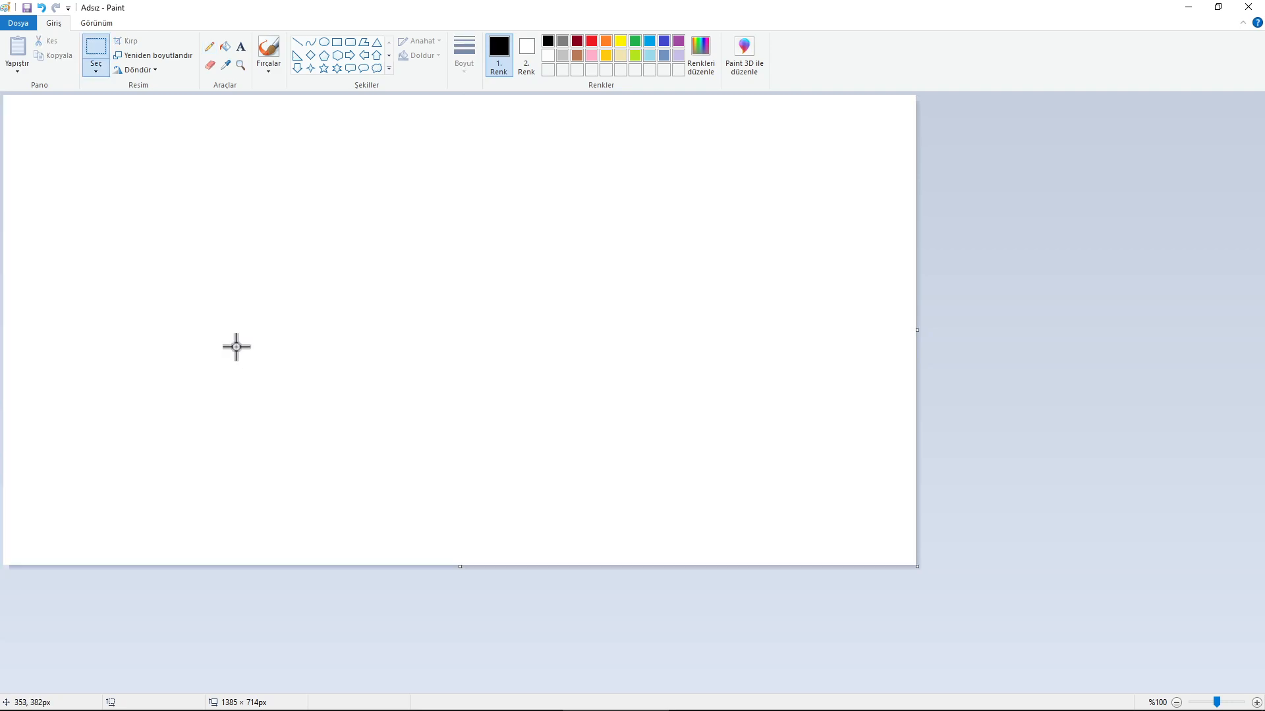
key(ctrl+z)
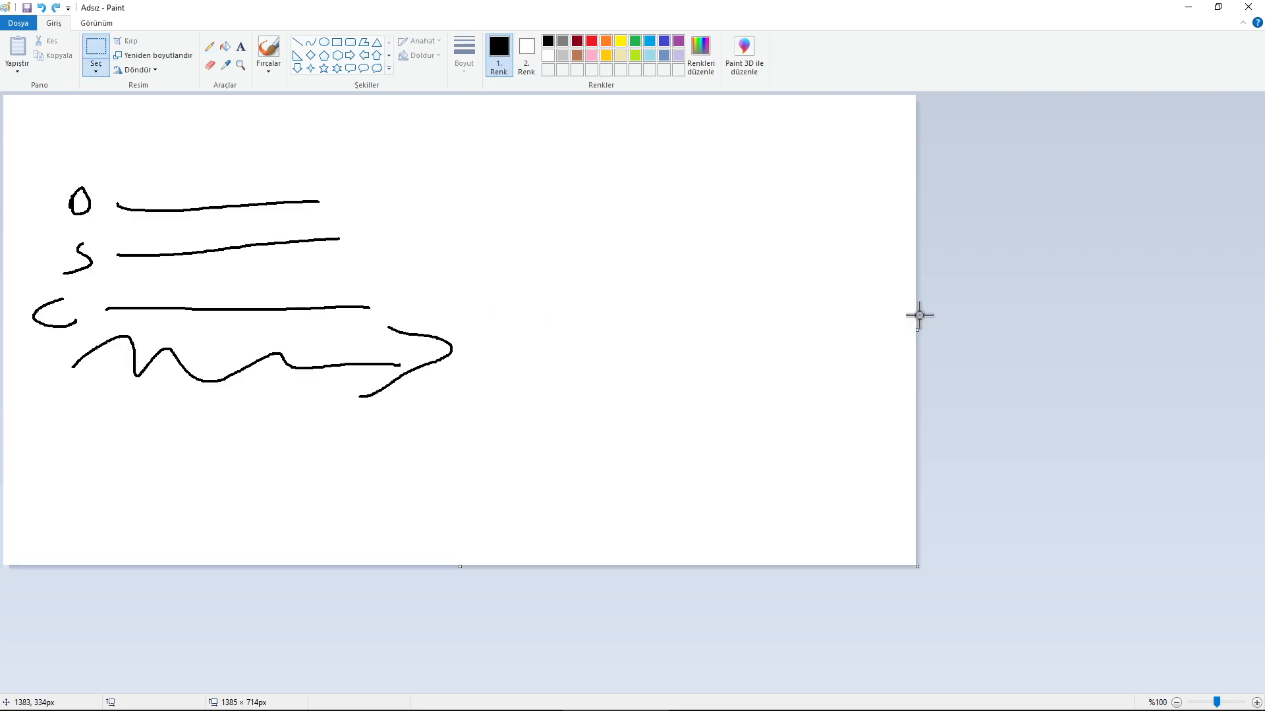
Draw a short line beside the sketch, then clear the whole canvas
click(209, 46)
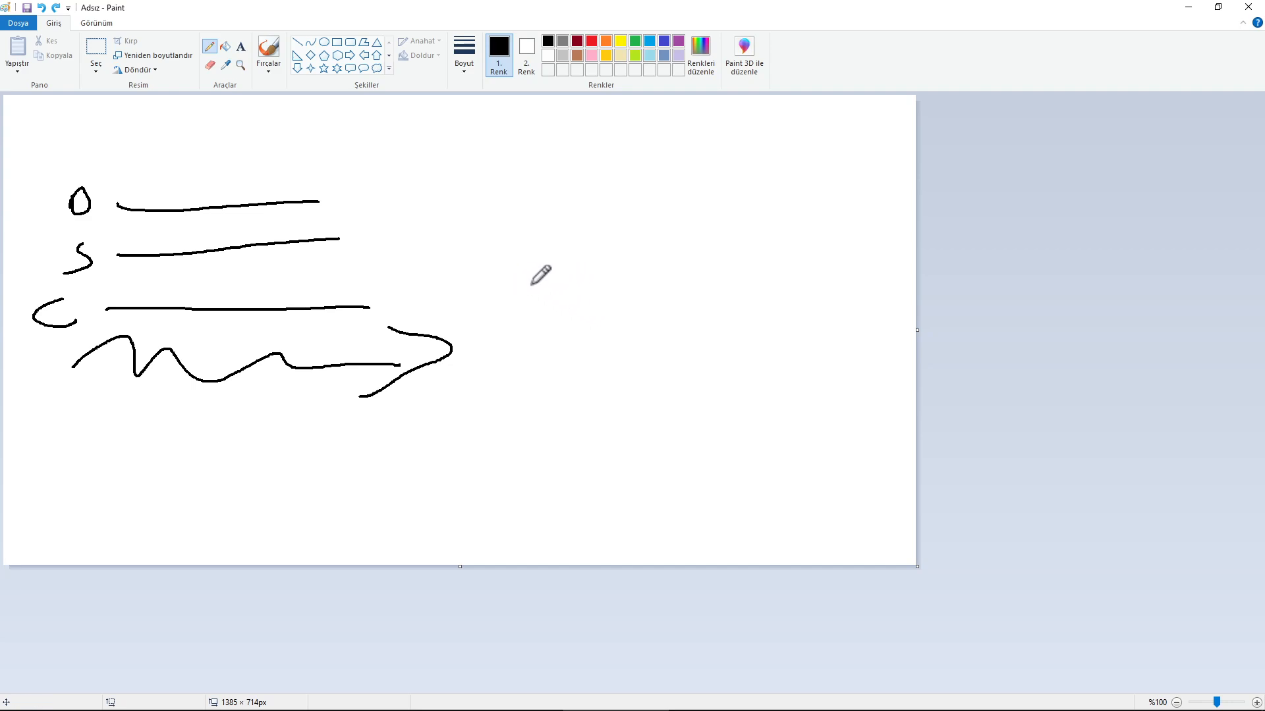
drag(531, 285, 680, 277)
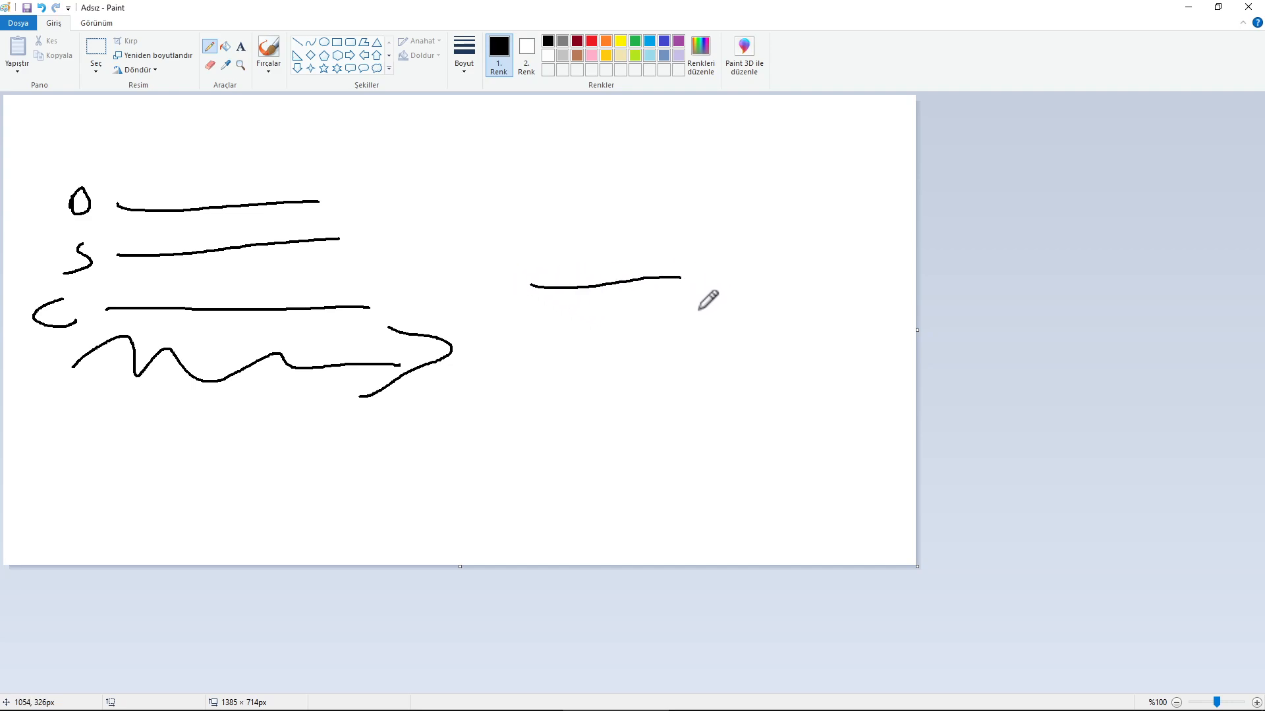
key(ctrl+a)
key(Delete)
Sketch three arrows separated by vertical bars, with a curved line under each arrow
click(209, 47)
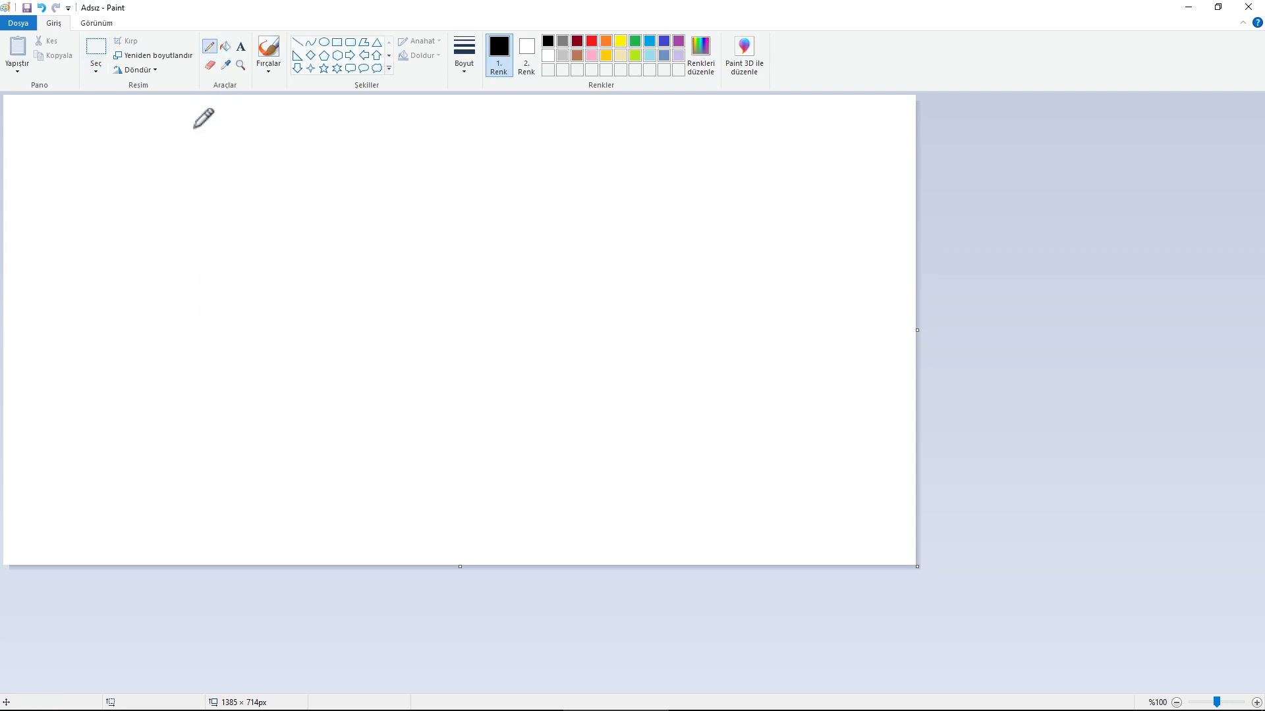
mouse_move(71, 355)
mouse_down()
mouse_move(291, 354)
mouse_move(264, 378)
mouse_up()
mouse_move(358, 331)
mouse_down()
mouse_move(359, 388)
mouse_move(616, 359)
mouse_move(565, 392)
mouse_up()
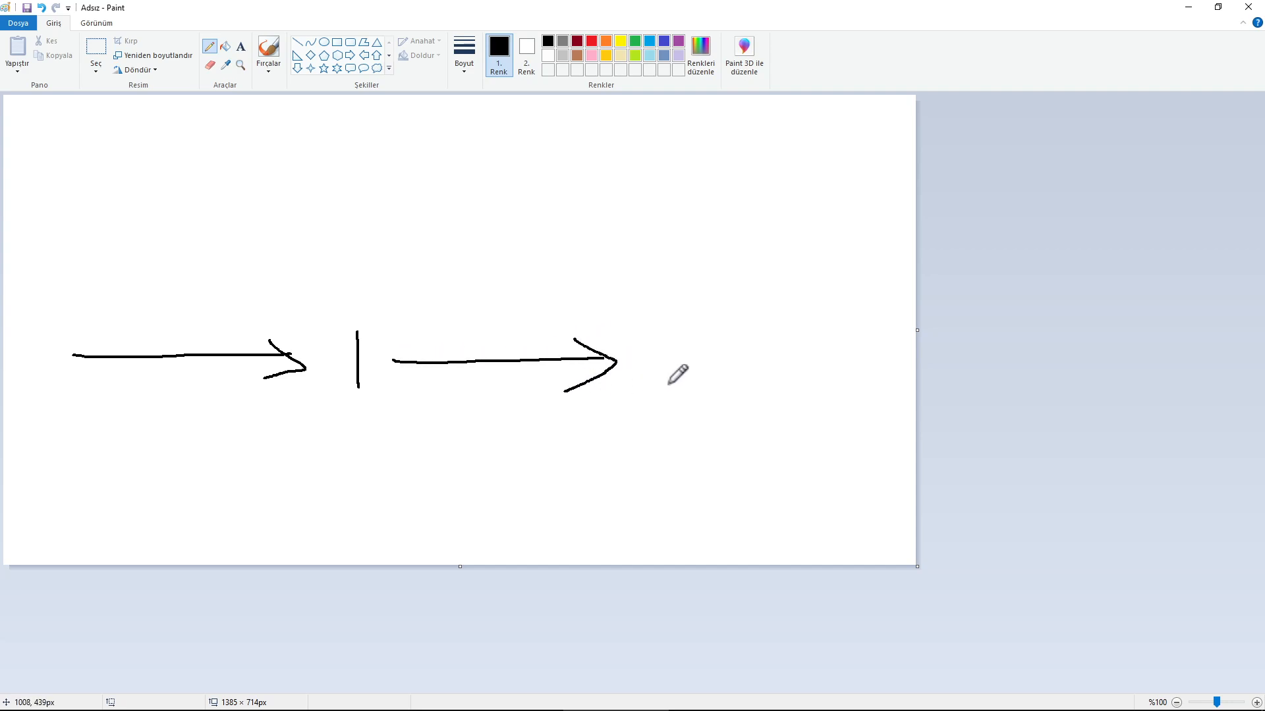
mouse_move(649, 338)
mouse_down()
mouse_move(651, 398)
mouse_move(863, 361)
mouse_up()
mouse_move(840, 341)
mouse_down()
mouse_move(888, 365)
mouse_move(820, 403)
mouse_up()
mouse_move(68, 391)
mouse_down()
mouse_move(210, 448)
mouse_move(288, 399)
mouse_up()
mouse_move(386, 394)
mouse_down()
mouse_move(408, 432)
mouse_move(609, 421)
mouse_move(614, 408)
mouse_up()
mouse_move(692, 409)
mouse_down()
mouse_move(835, 438)
mouse_move(865, 408)
mouse_up()
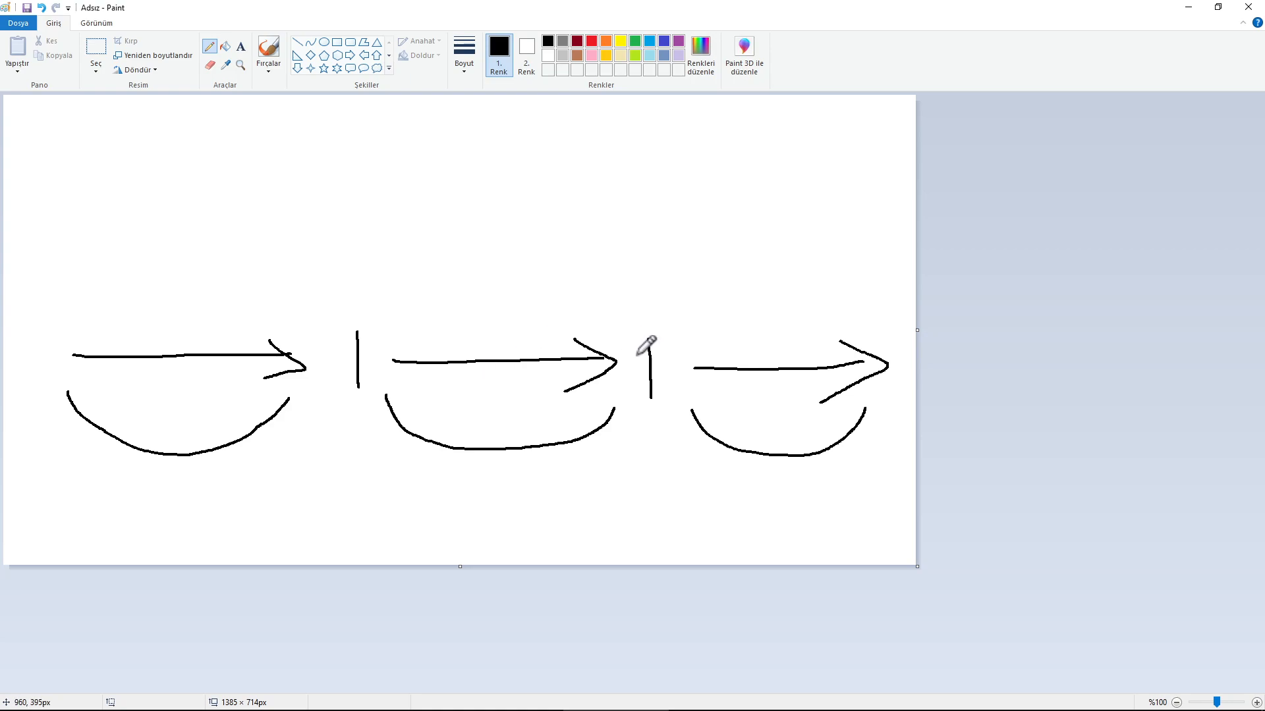
Clear the canvas and sketch three horizontal lines with a row of three arrows beside them
key(ctrl+a)
key(Delete)
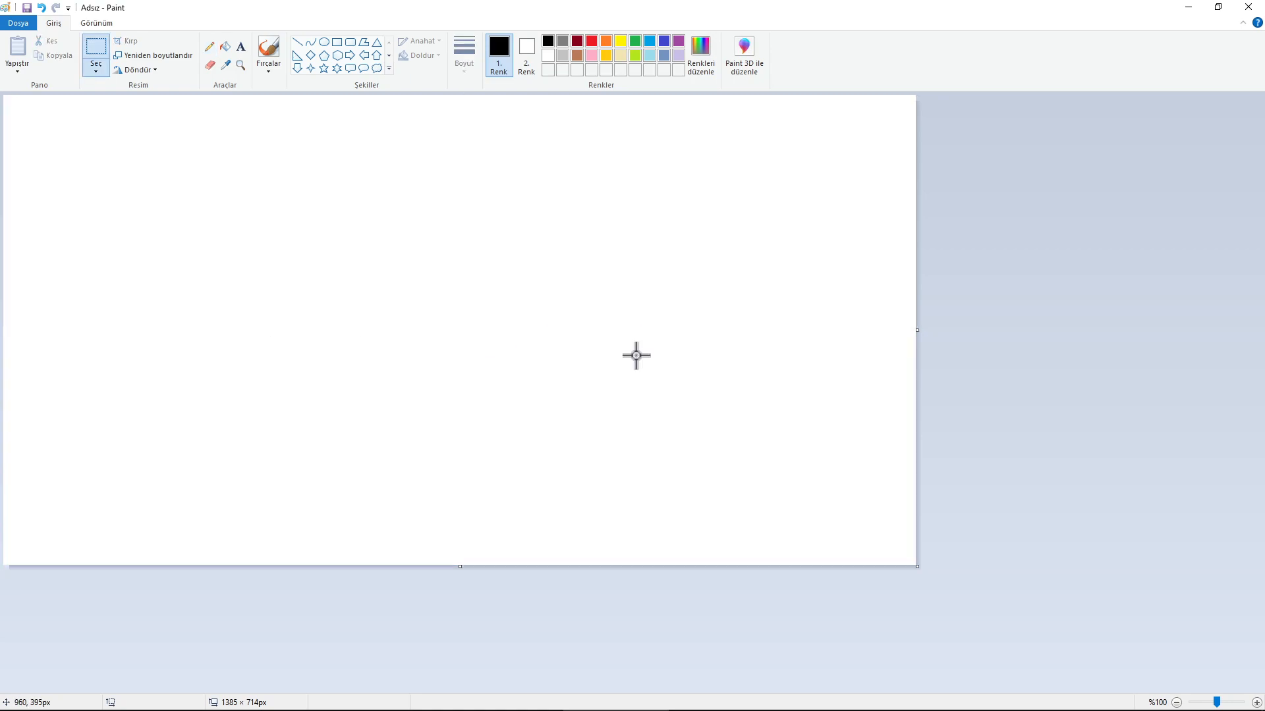
click(210, 47)
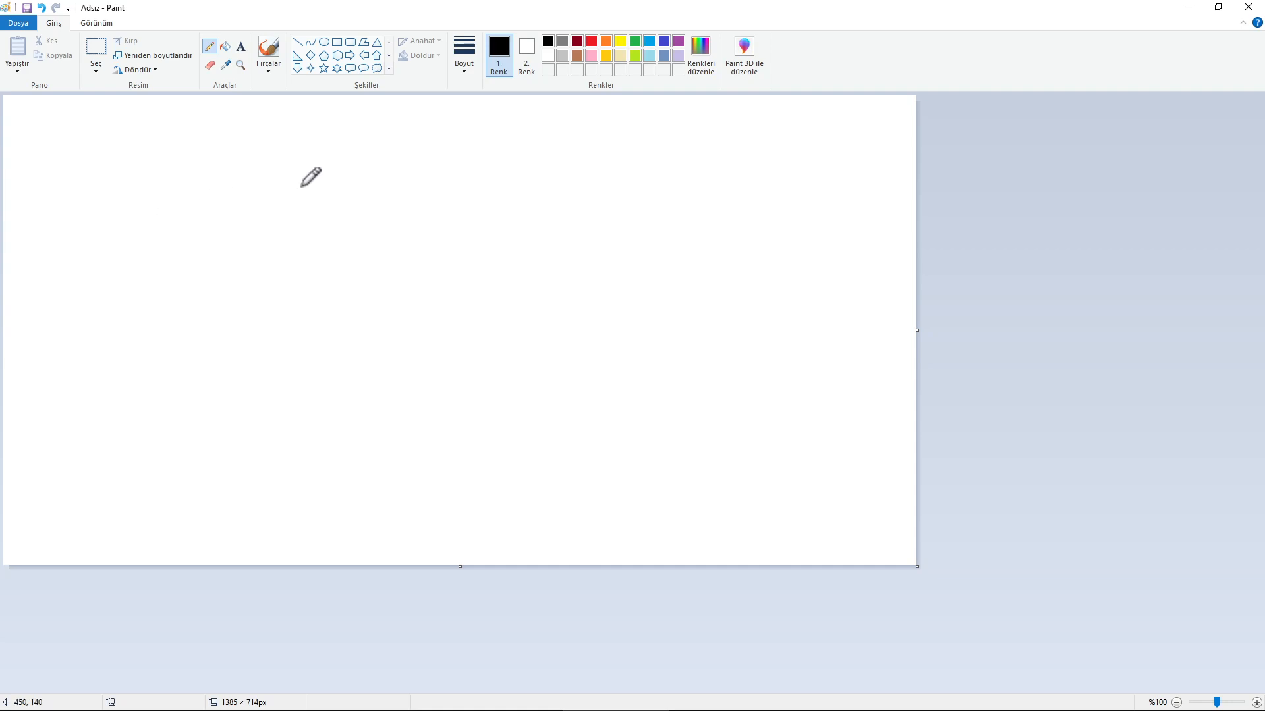
drag(155, 134, 364, 136)
drag(134, 185, 368, 167)
drag(154, 261, 354, 244)
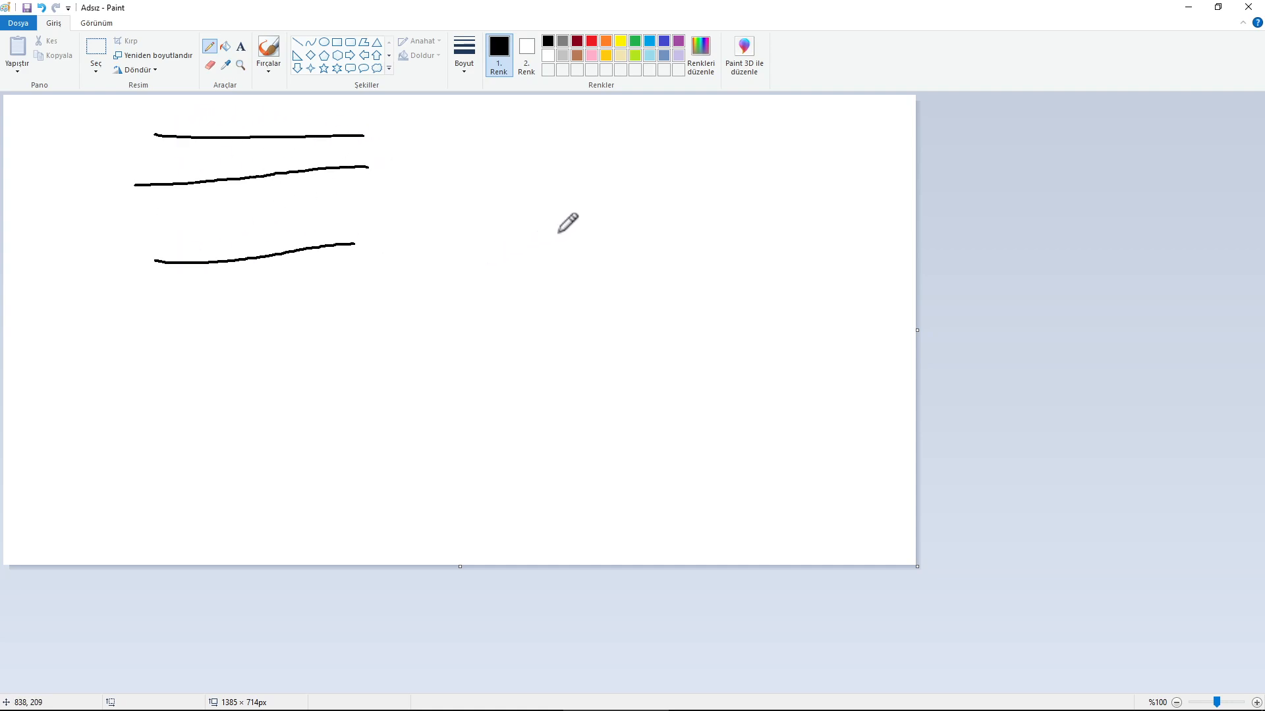
mouse_move(485, 209)
mouse_down()
mouse_move(627, 211)
mouse_move(587, 229)
mouse_up()
mouse_move(652, 208)
mouse_down()
mouse_move(716, 204)
mouse_move(699, 235)
mouse_move(860, 210)
mouse_move(822, 252)
mouse_up()
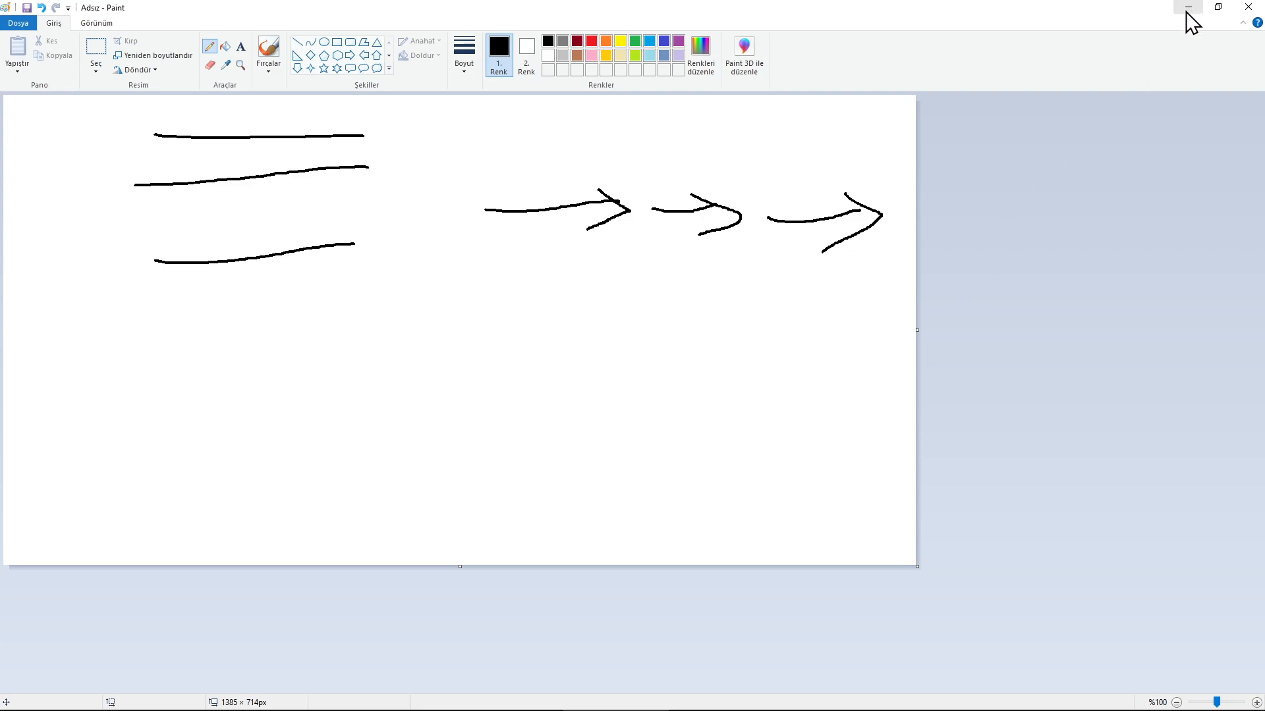
Draw a long arc beneath the arrows, undo it, and minimize Paint
mouse_move(490, 253)
mouse_down()
mouse_move(678, 333)
mouse_move(883, 249)
mouse_up()
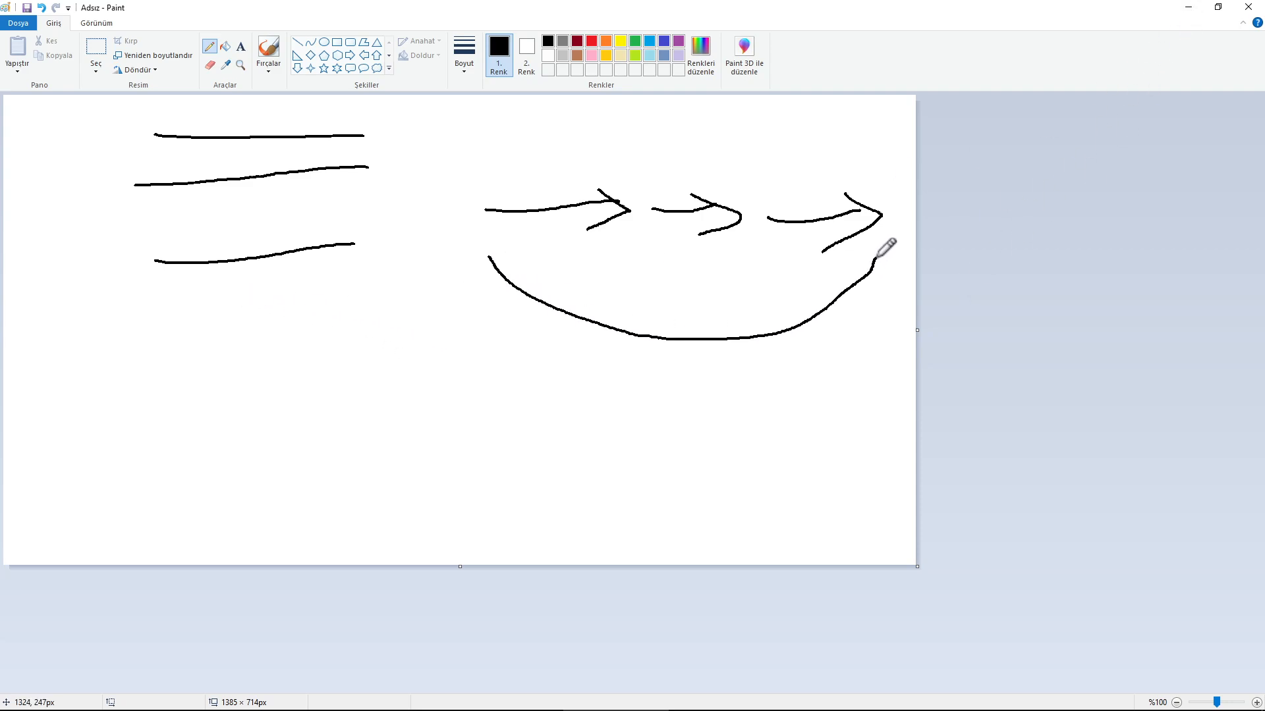
key(ctrl+z)
click(1188, 8)
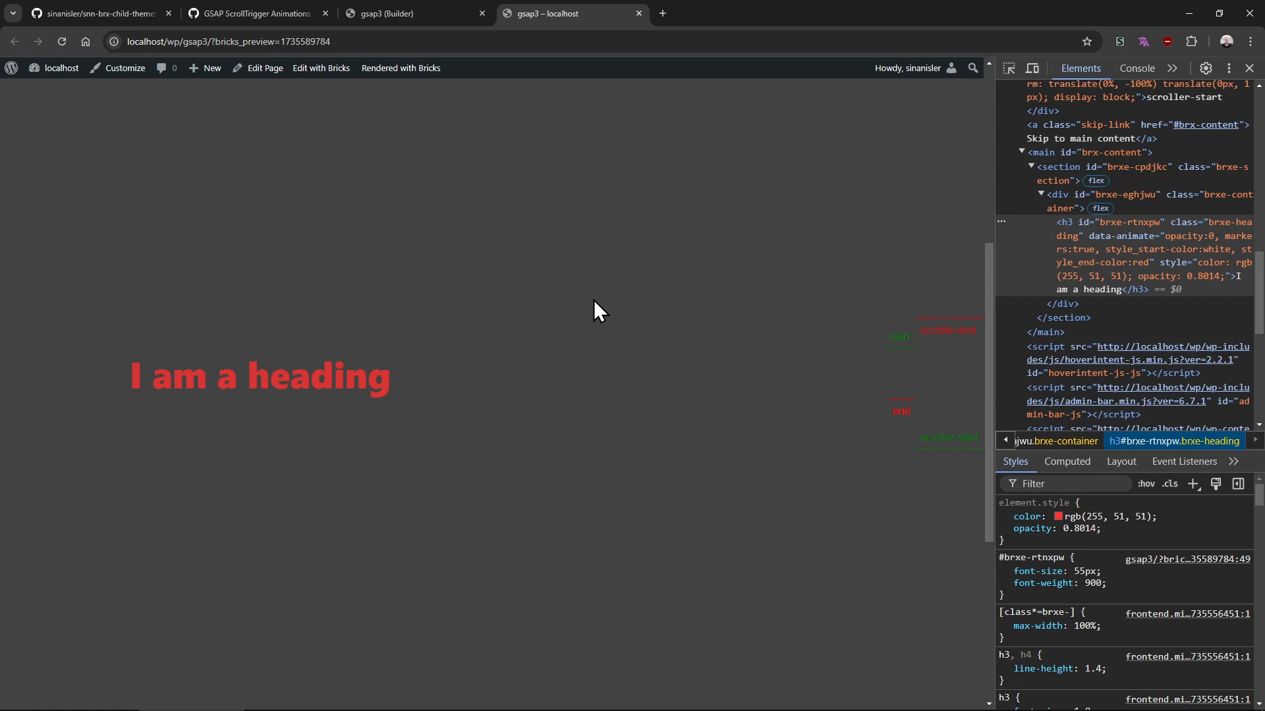
In the builder, change the separator after markers:true to a semicolon, append ; scale:2, and reload the preview
click(390, 13)
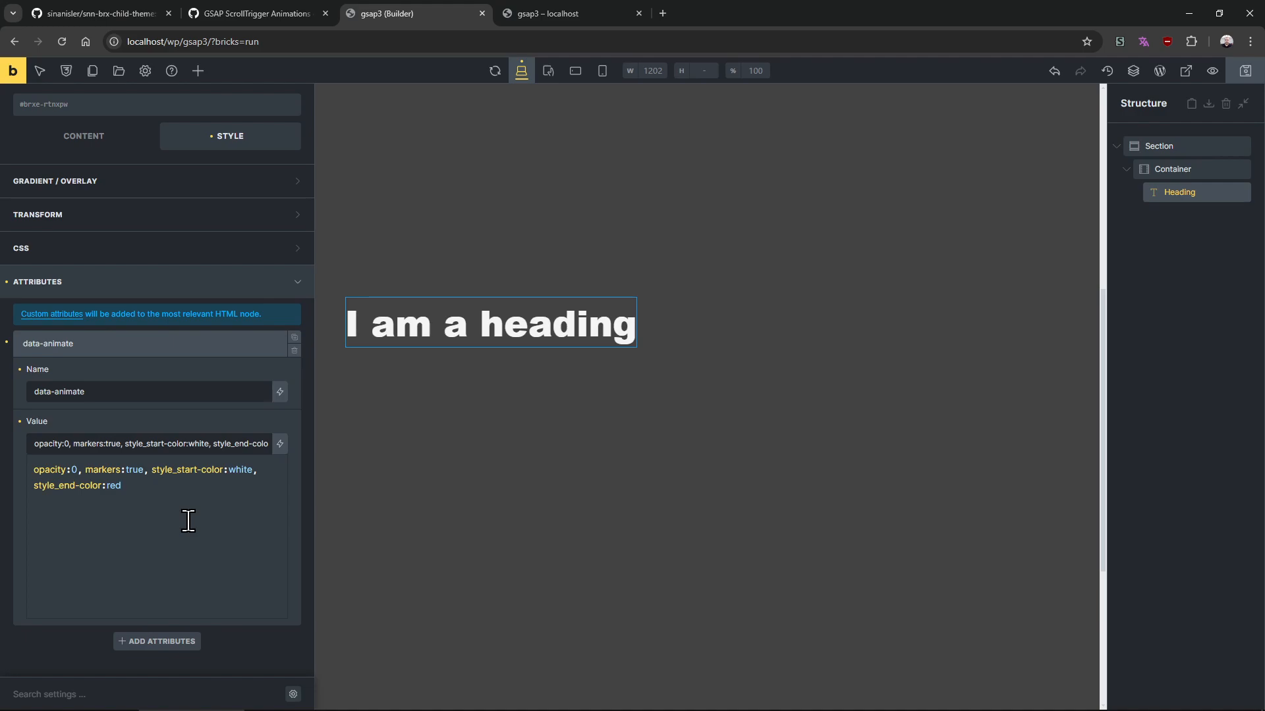
click(203, 516)
click(147, 470)
key(BackSpace)
text(;)
click(567, 14)
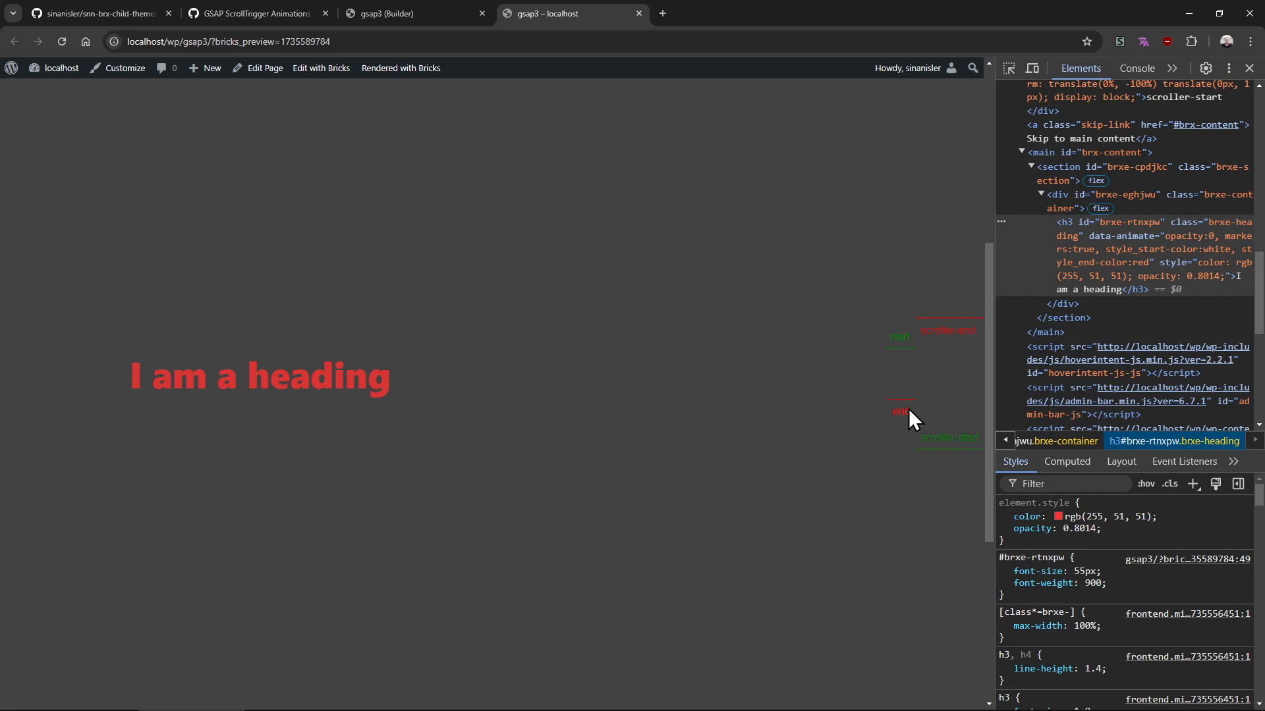
key(F5)
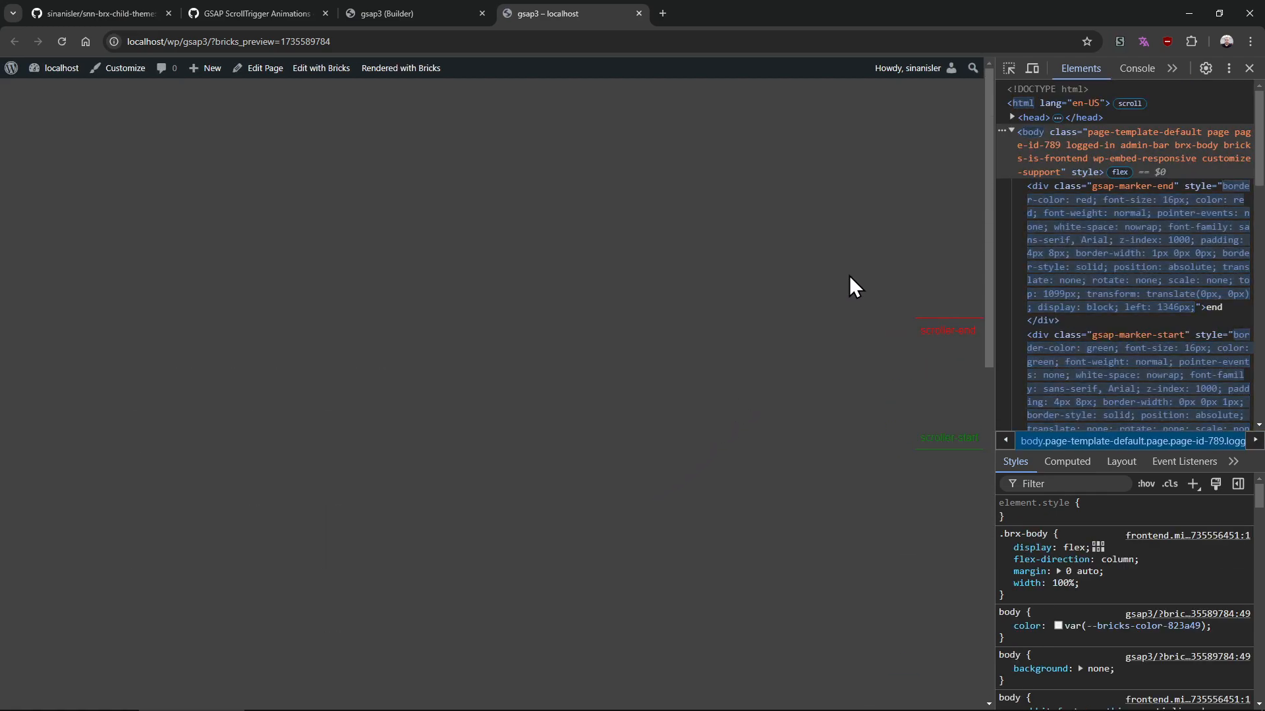
Pick the heading with the element inspector and scroll the preview while checking its opacity and colour
click(1008, 67)
scroll(312, 551, up, 3)
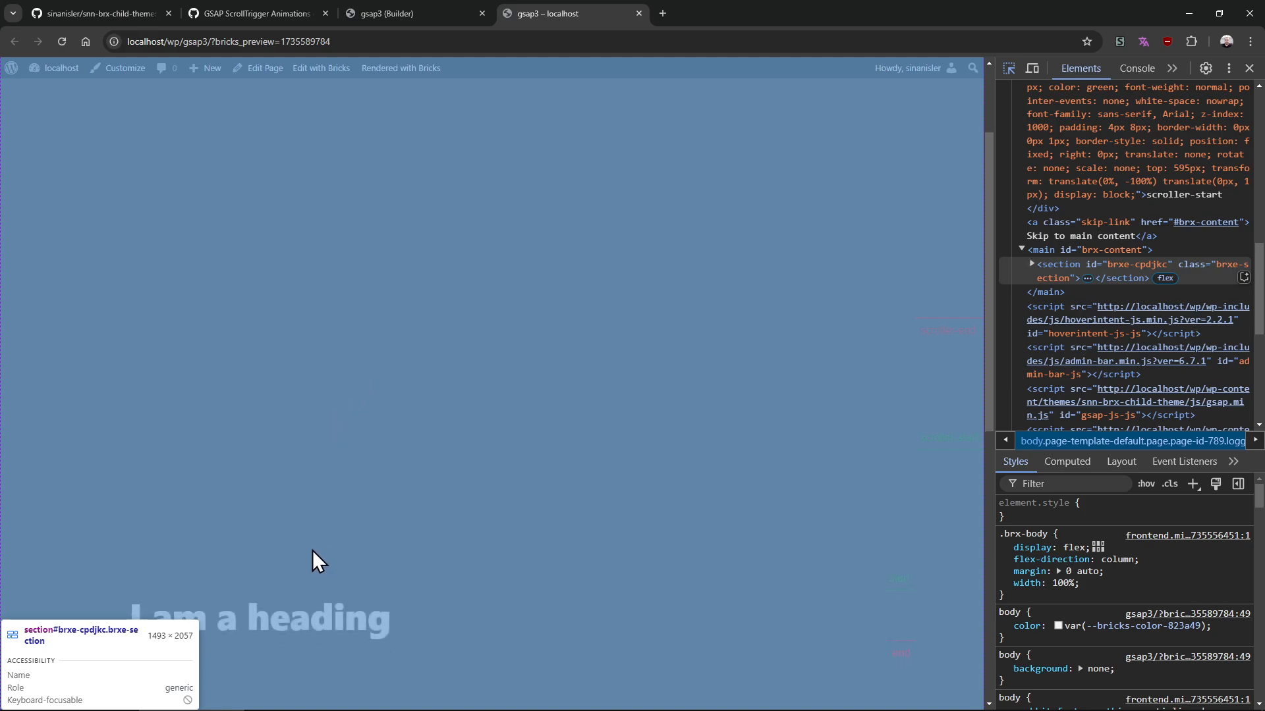
click(314, 556)
drag(994, 359, 975, 172)
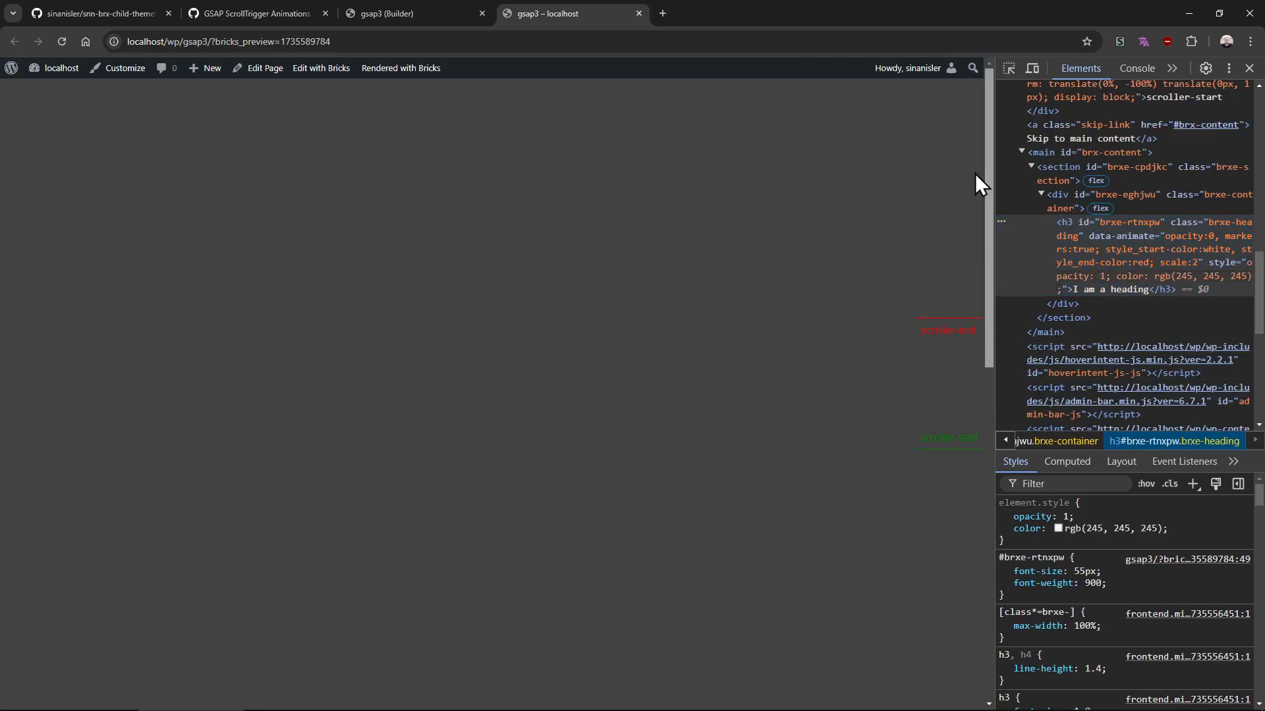
drag(990, 261, 978, 401)
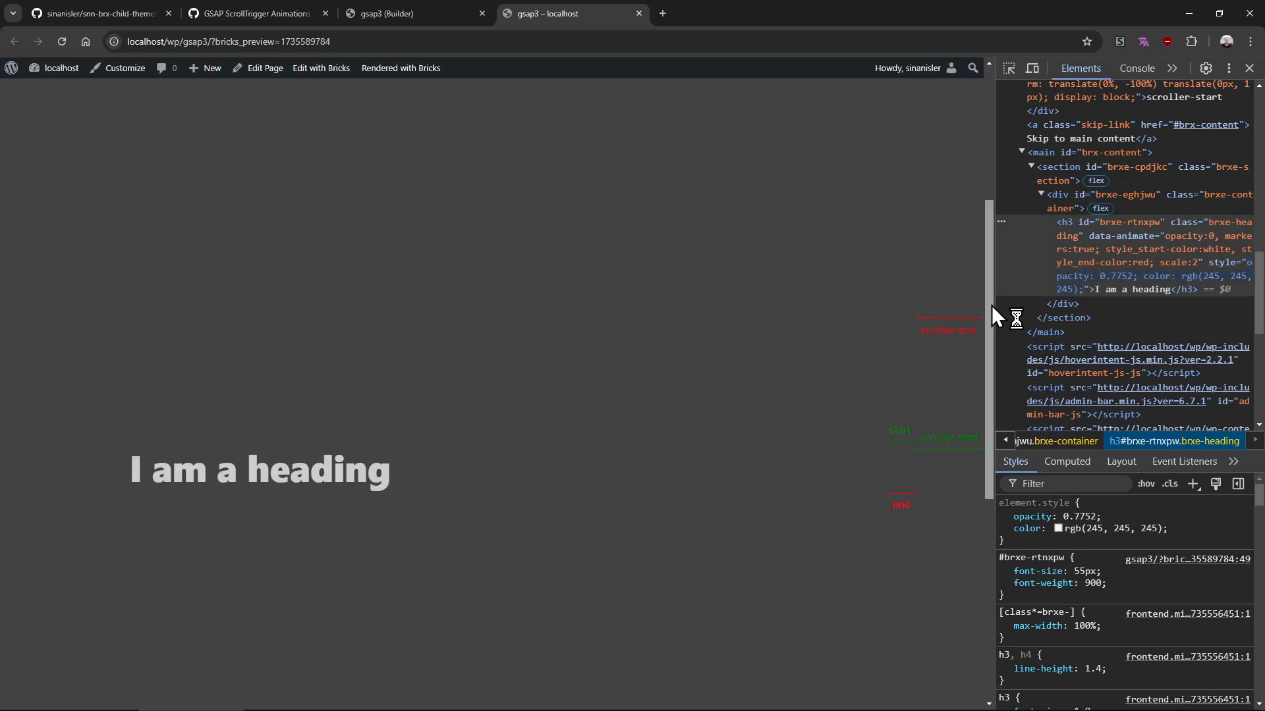
drag(991, 306, 990, 316)
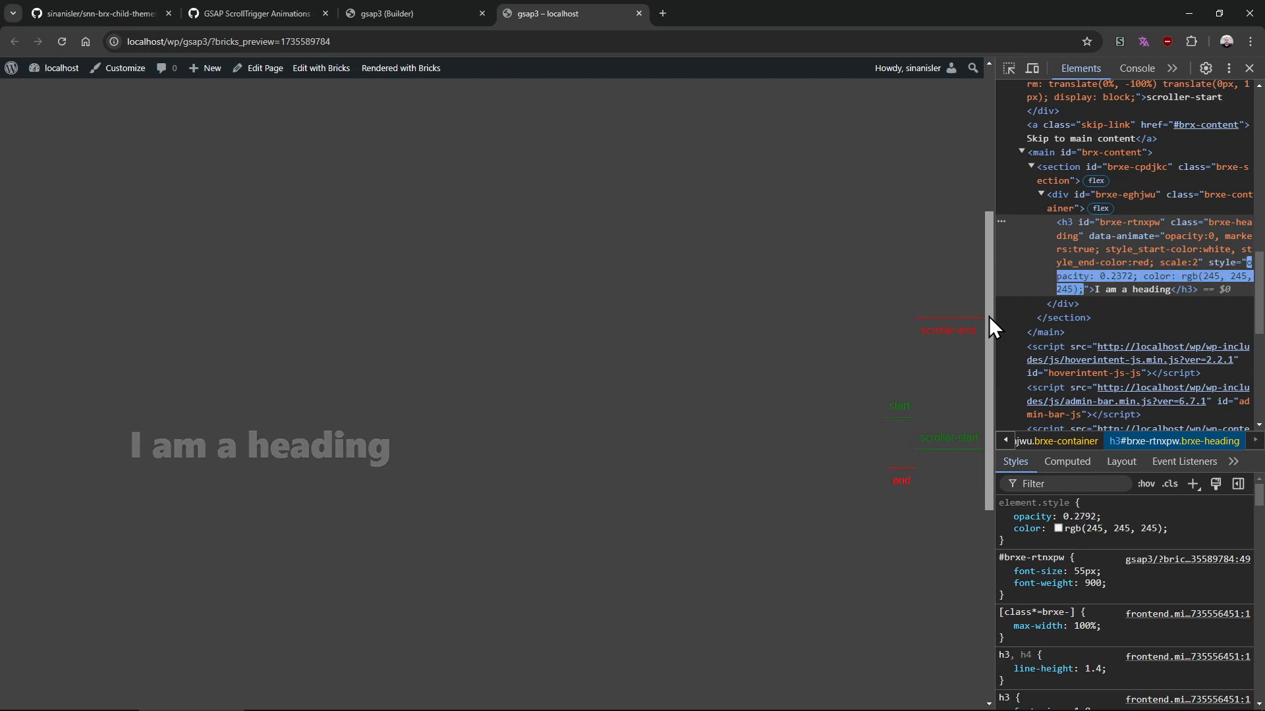
Replace opacity:0 in the data-animate value with style_start-opacity:0, style_end-opacity:1
click(356, 12)
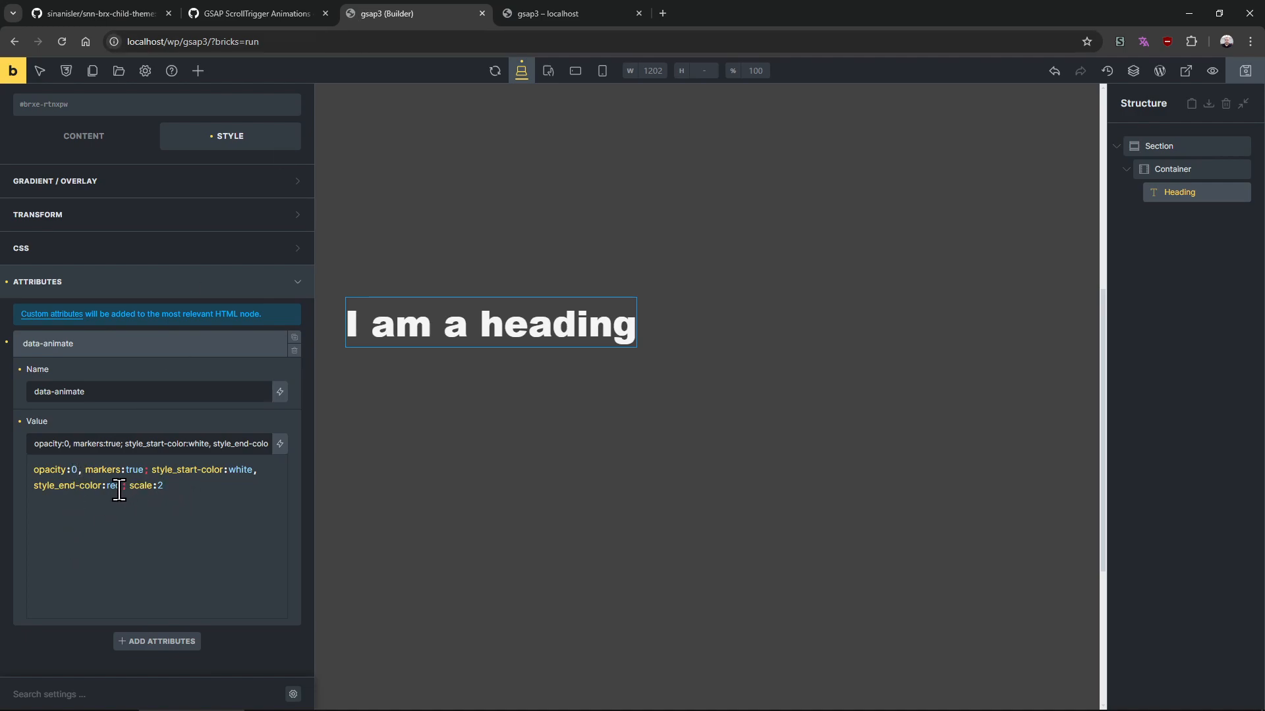
drag(128, 487, 33, 469)
key(ctrl+c)
key(ctrl+v)
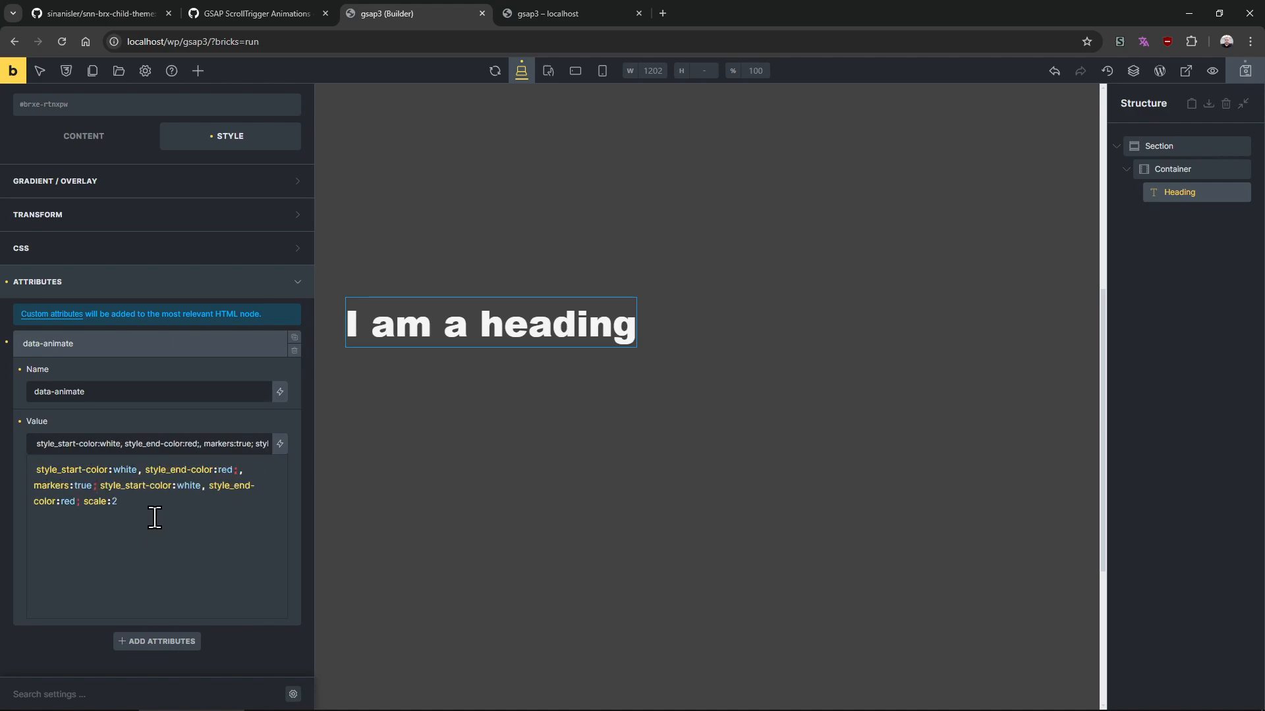
key(BackSpace)
text(opacity)
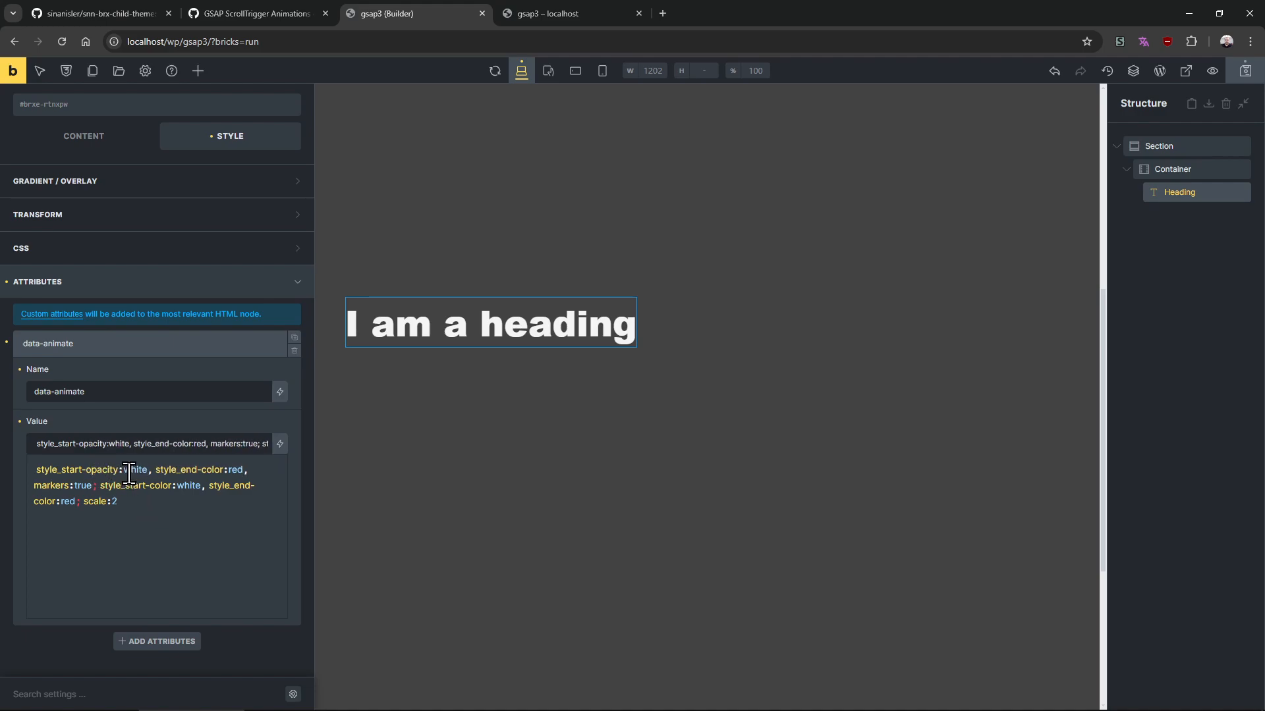
double_click(142, 469)
text(0)
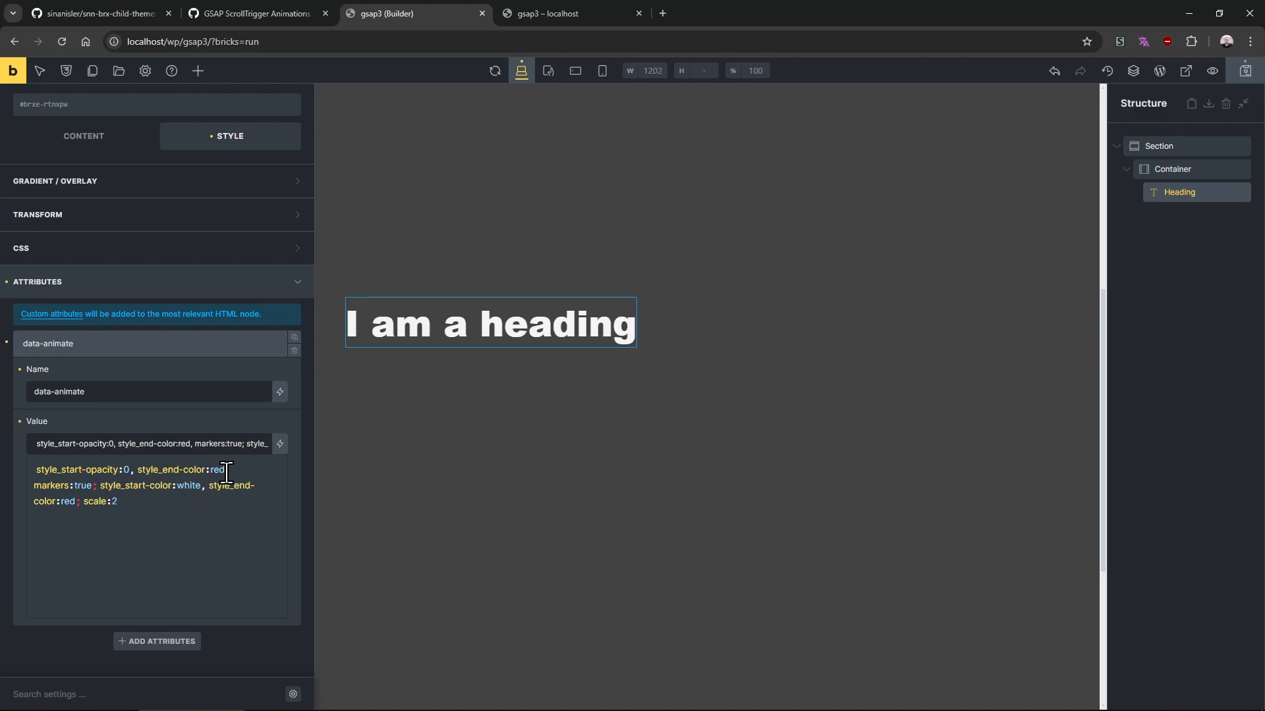
double_click(224, 470)
text(1)
text(opacity)
Scroll the preview up and down and inspect the heading's opacity, colour and scale in developer tools
click(567, 14)
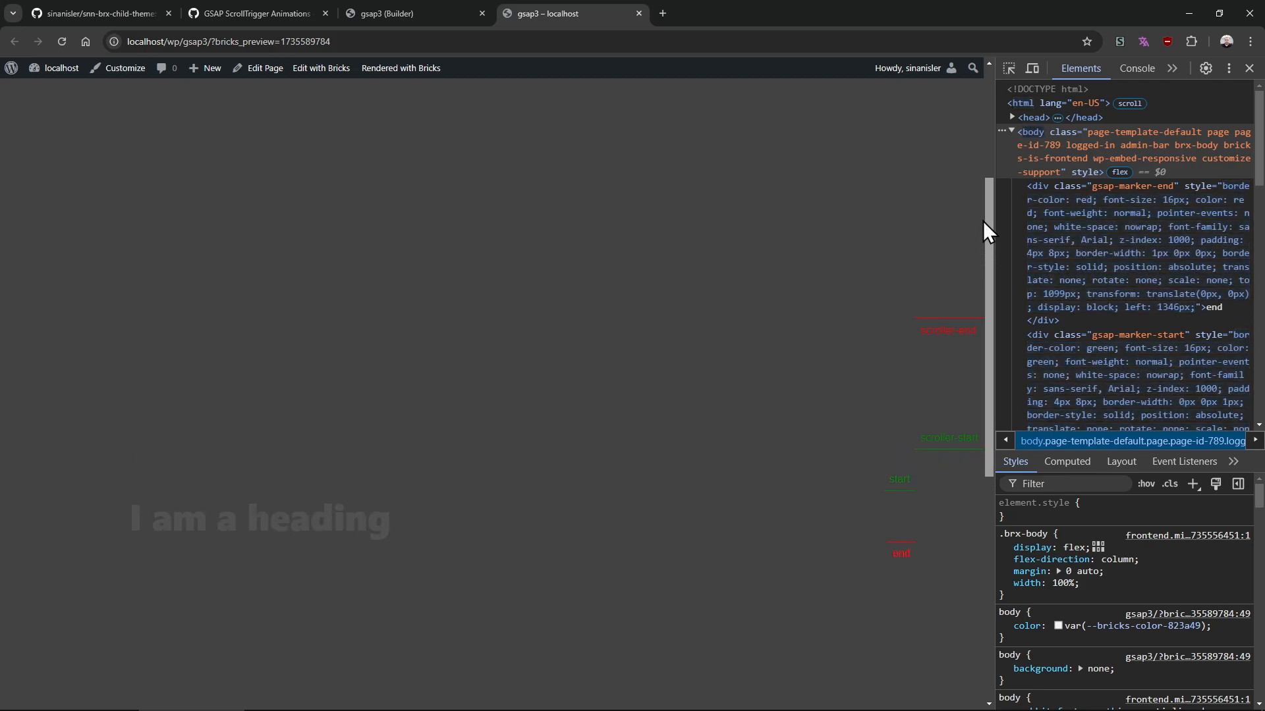
mouse_move(983, 220)
mouse_down()
mouse_move(982, 127)
mouse_move(983, 196)
mouse_up()
scroll(983, 110, down, 5)
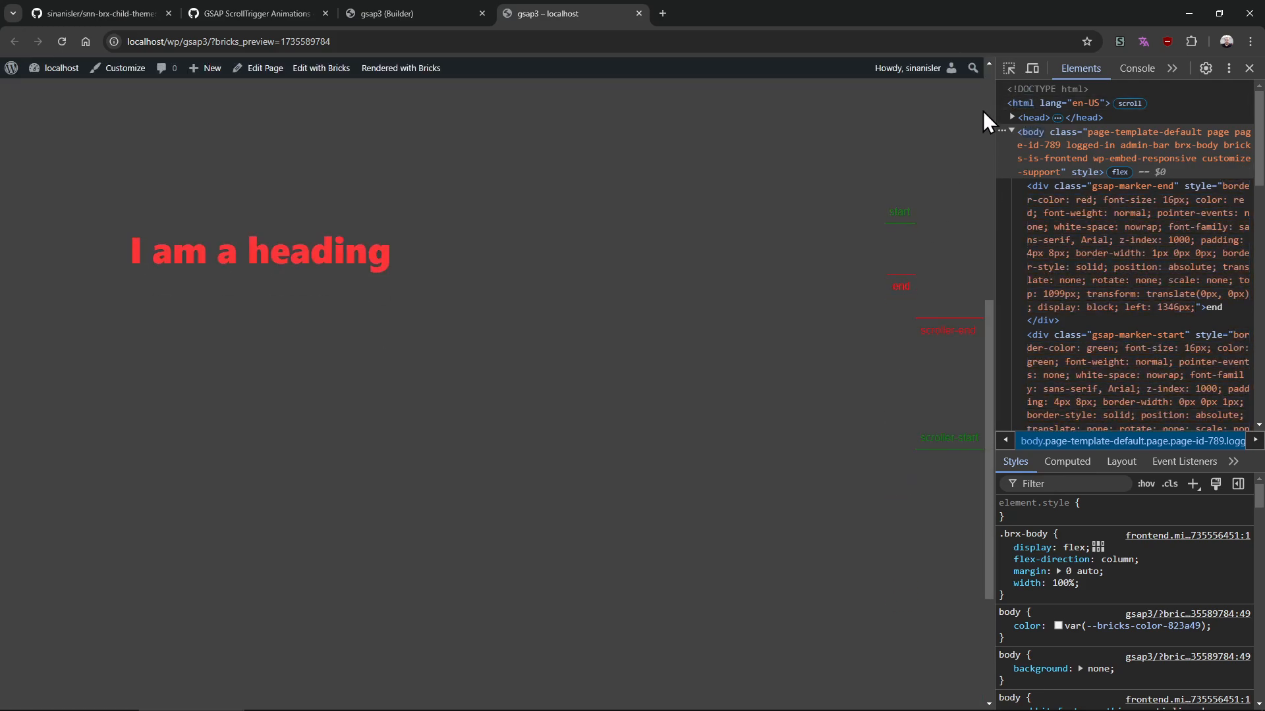
scroll(993, 92, up, 2)
click(1009, 68)
click(373, 366)
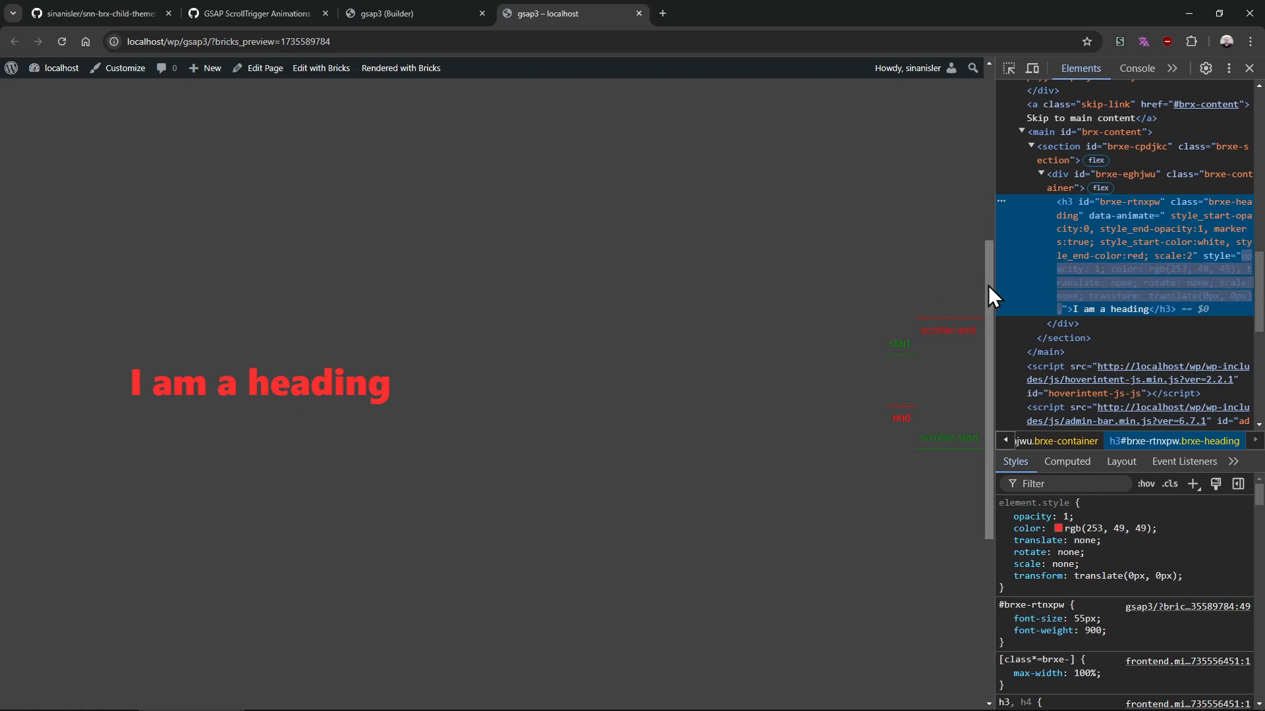
drag(988, 286, 975, 341)
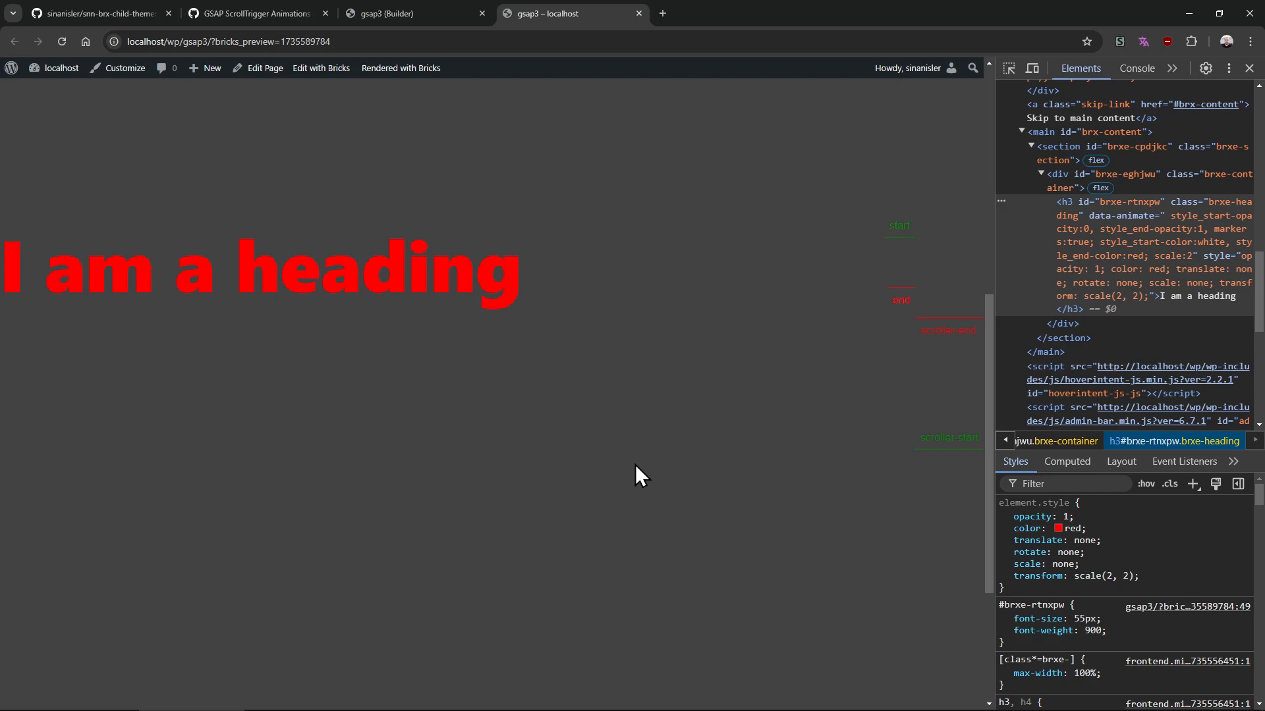
scroll(635, 464, up, 5)
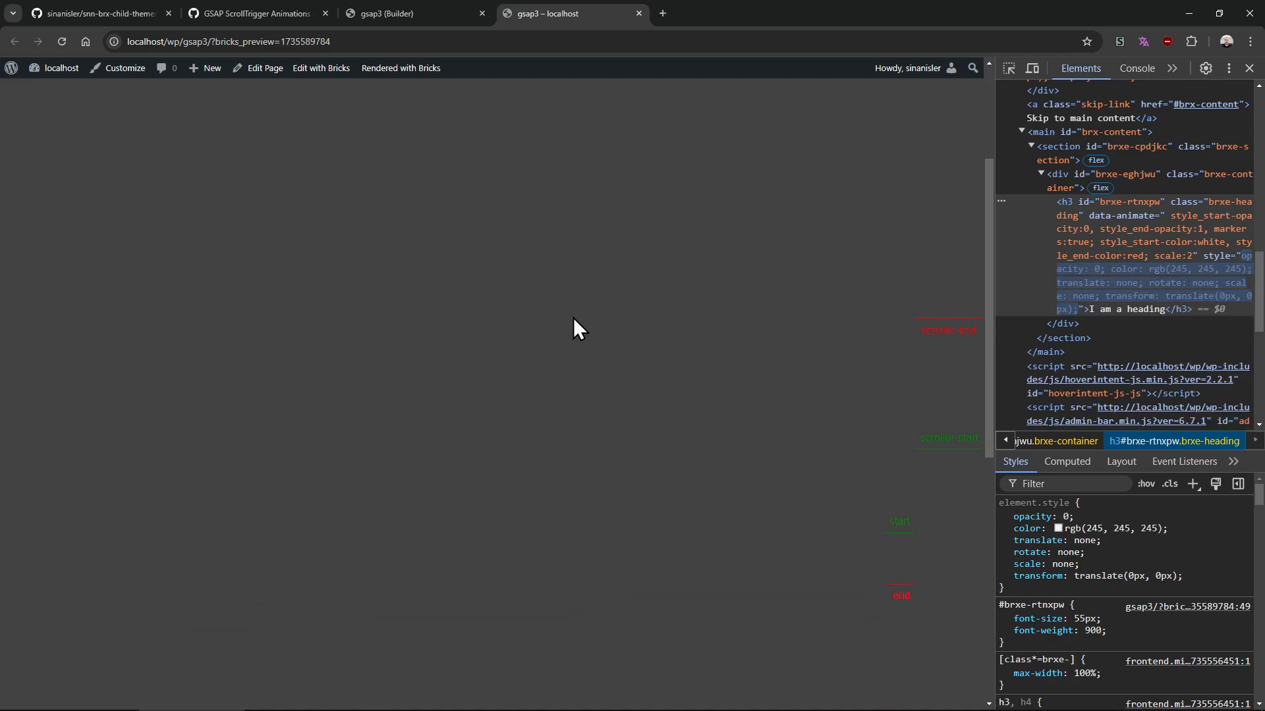
Scroll the preview down to watch the heading's opacity, colour and scale animation
key(alt+Tab)
mouse_move(357, 379)
mouse_down()
mouse_move(356, 486)
mouse_move(361, 411)
mouse_up()
drag(491, 414, 488, 487)
drag(530, 418, 672, 551)
key(alt+Tab)
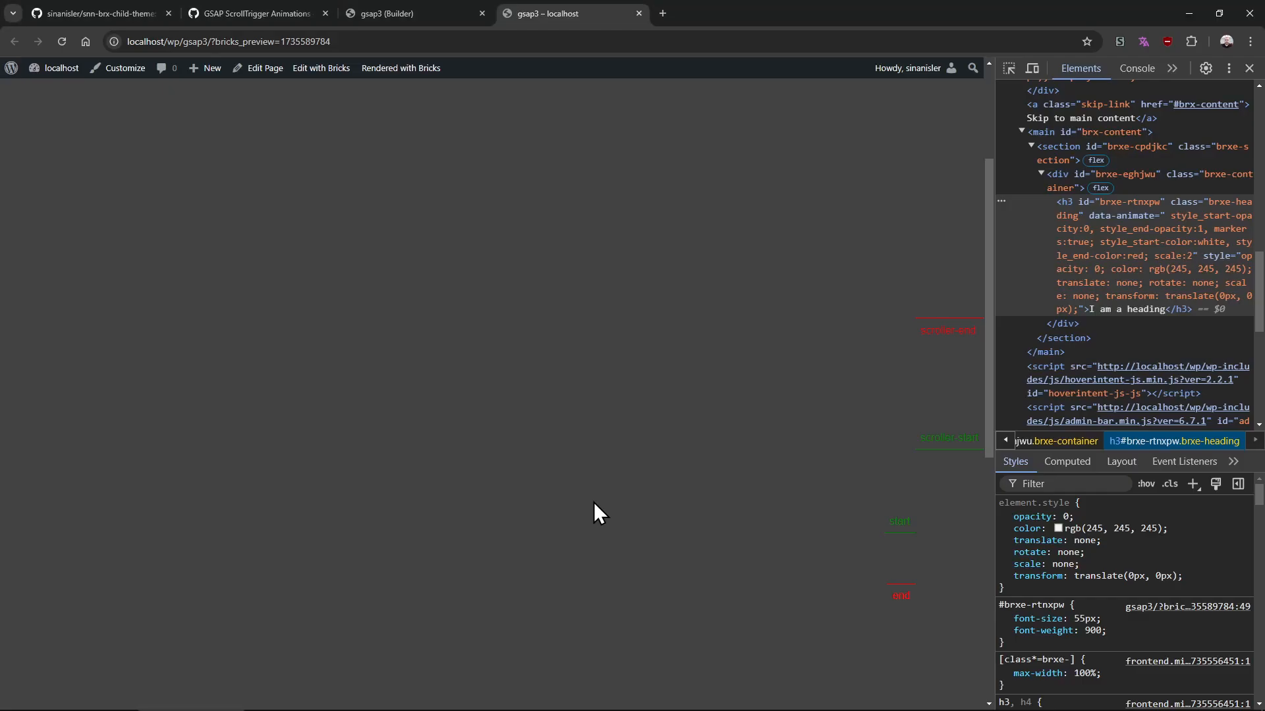
scroll(847, 438, down, 3)
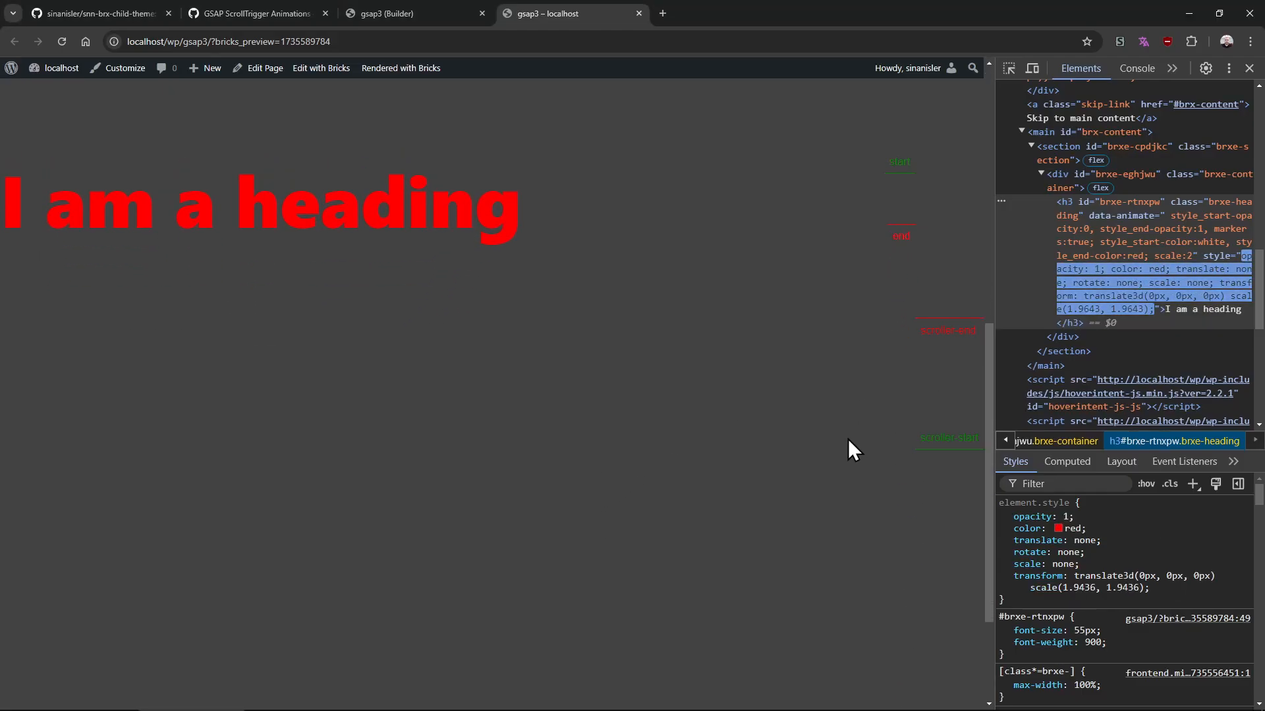
In the builder, add pin:true, at the start of the heading's data-animate value
click(382, 14)
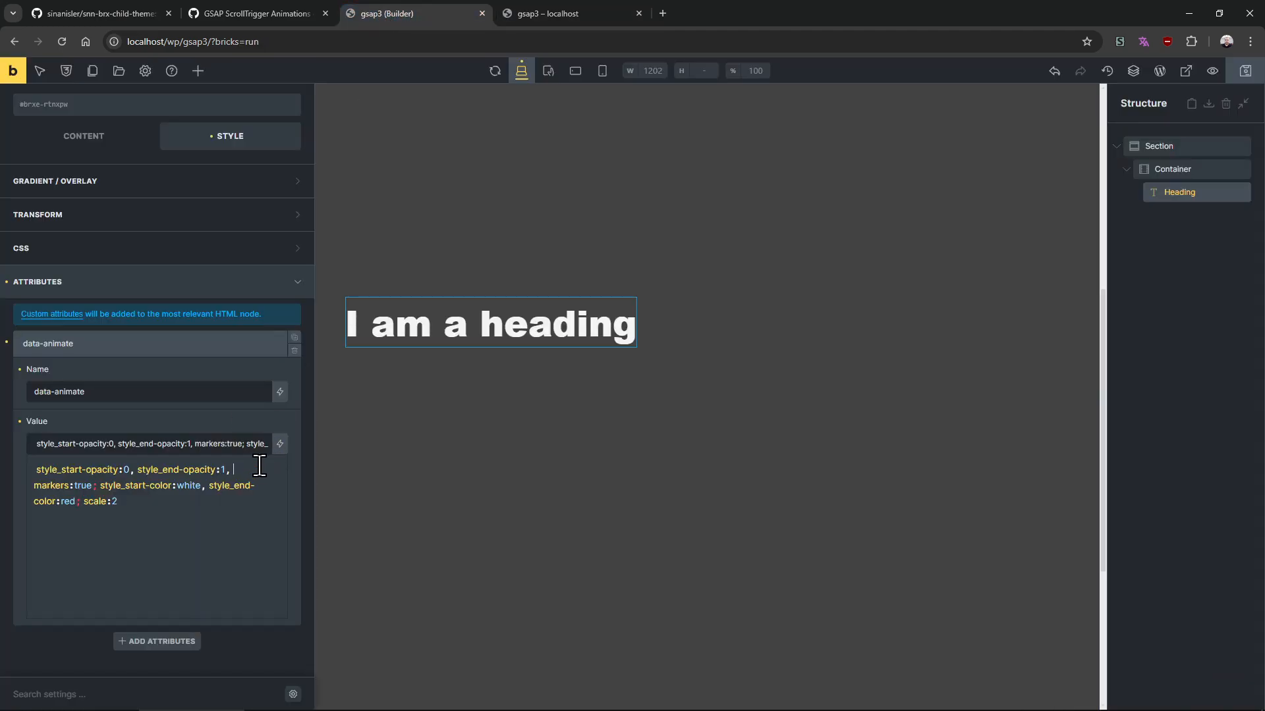
text(pin:true)
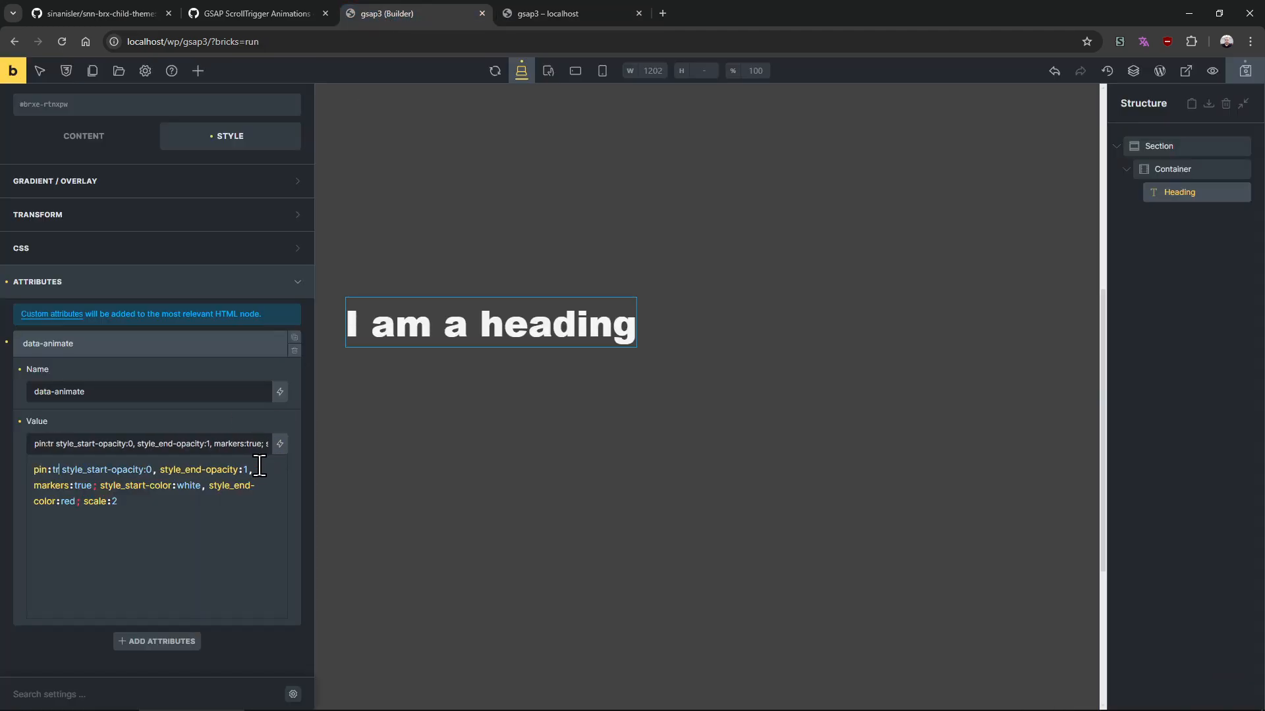
text(,)
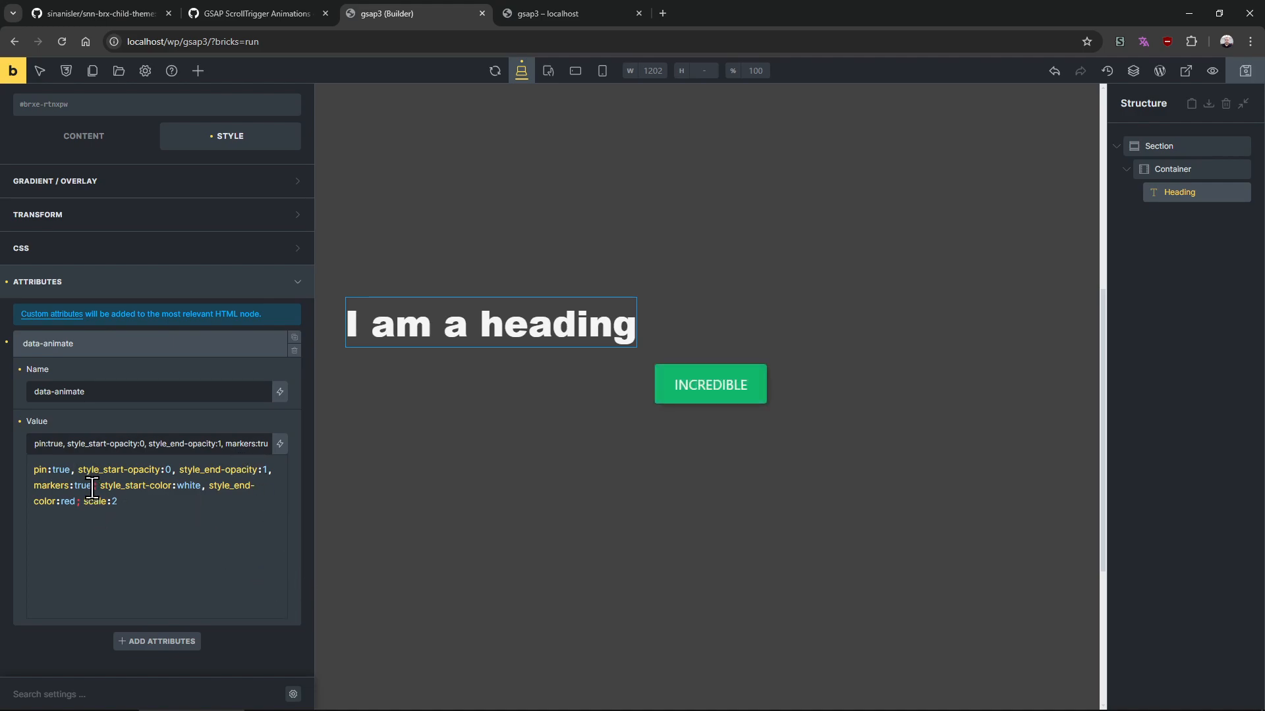
Highlight parts of the data-animate value to review its parameters
drag(92, 486, 25, 465)
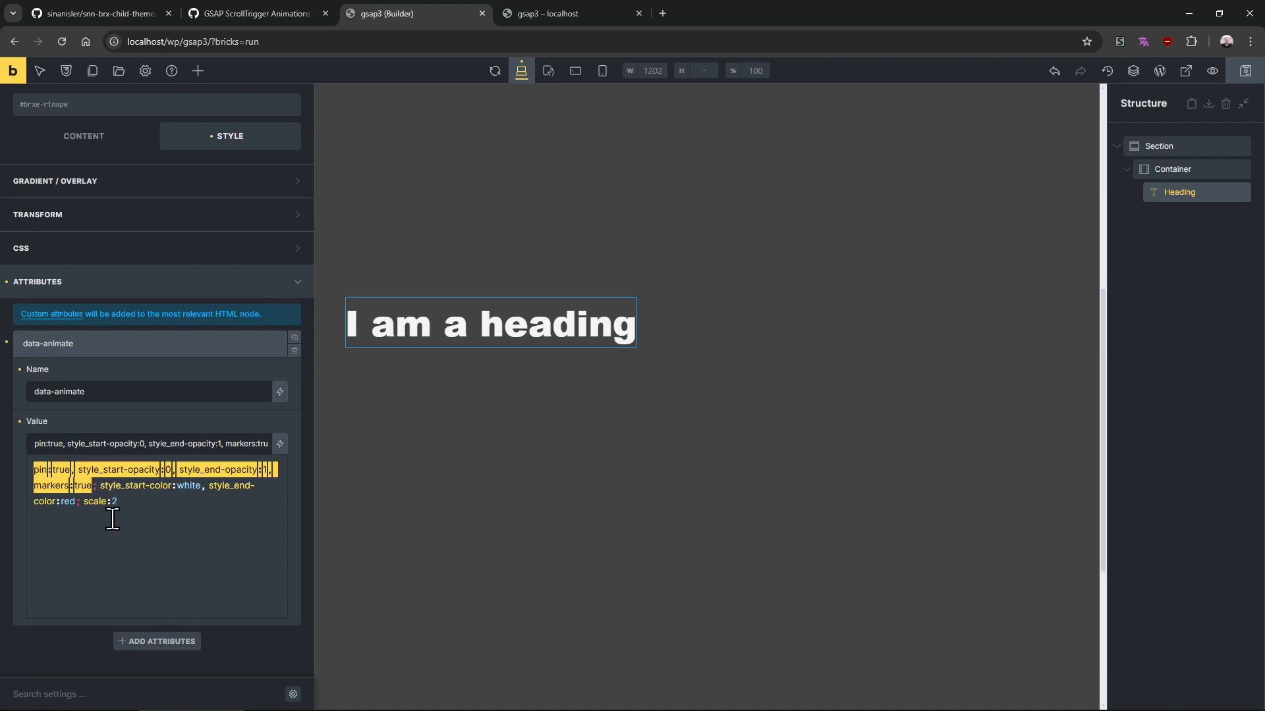
click(112, 517)
double_click(79, 489)
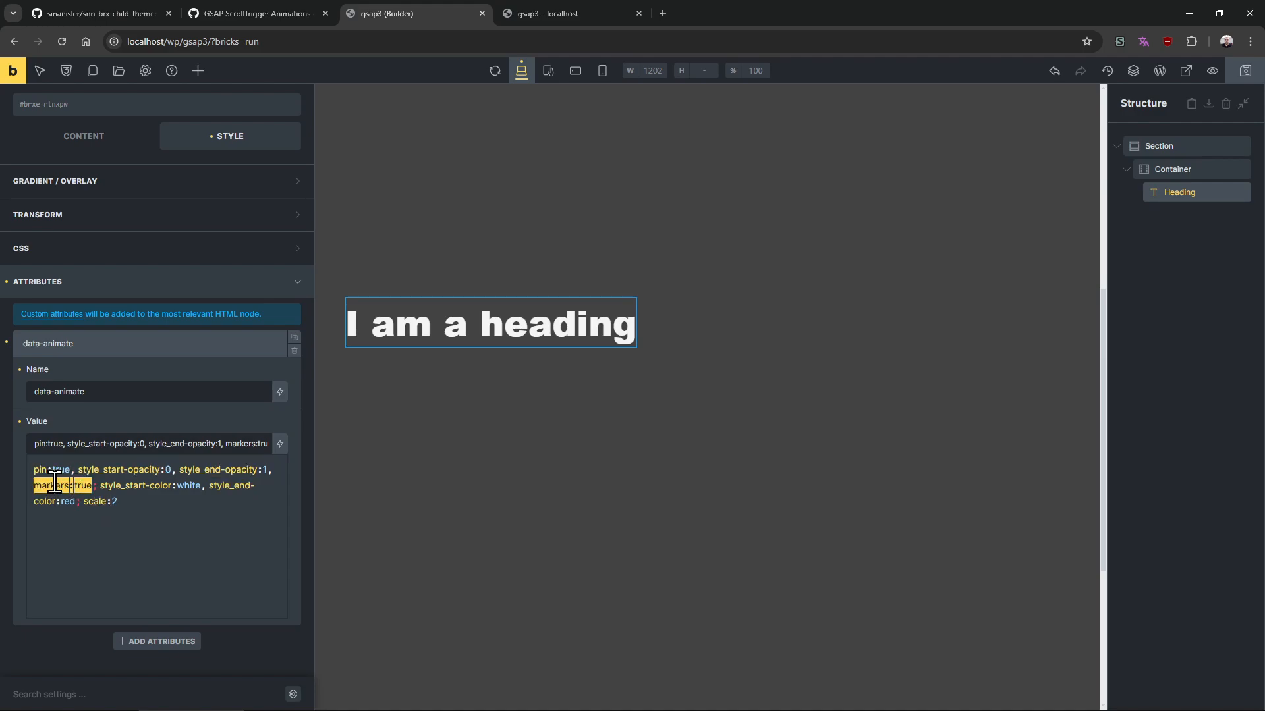
double_click(57, 470)
click(85, 501)
drag(92, 486, 41, 467)
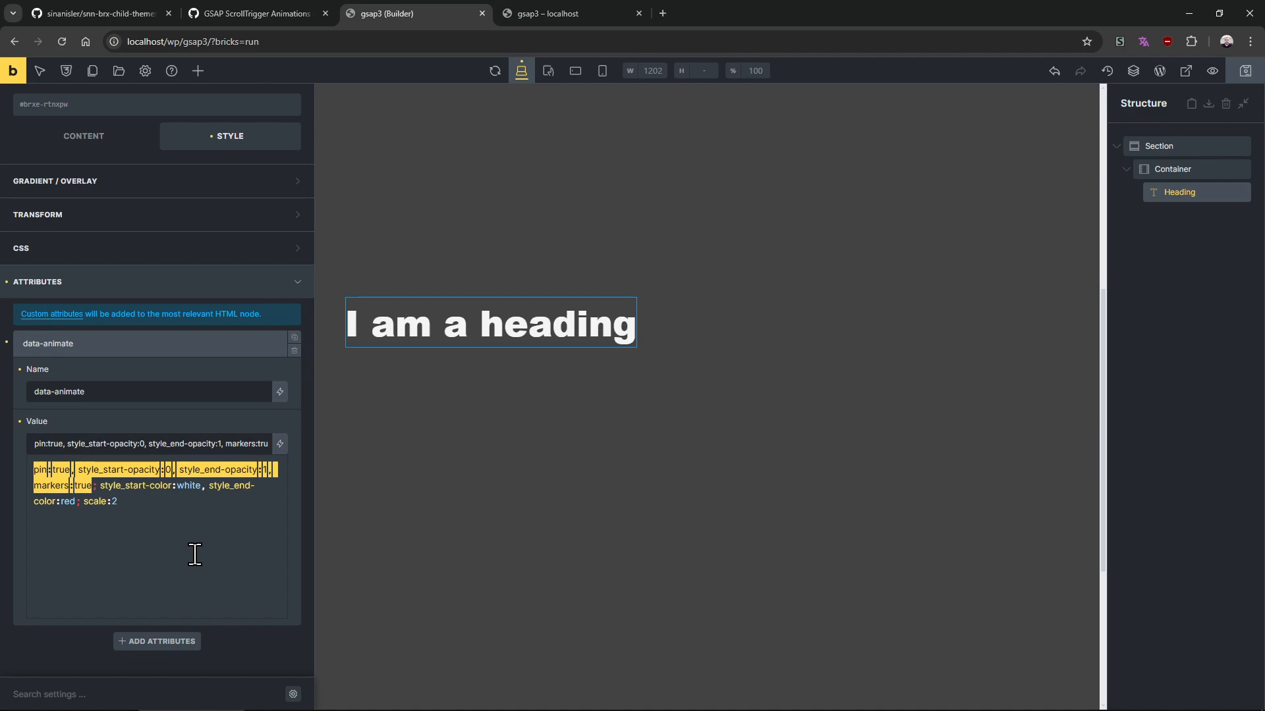
click(187, 527)
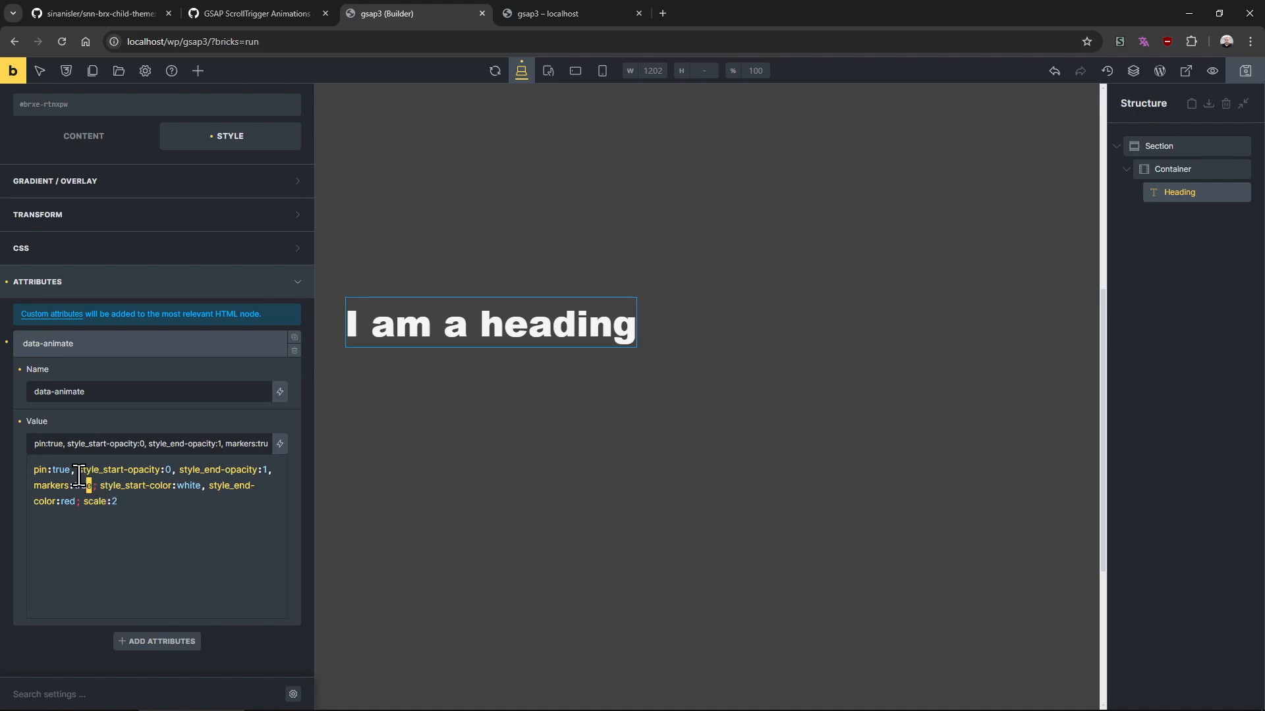
drag(93, 484, 33, 488)
click(107, 513)
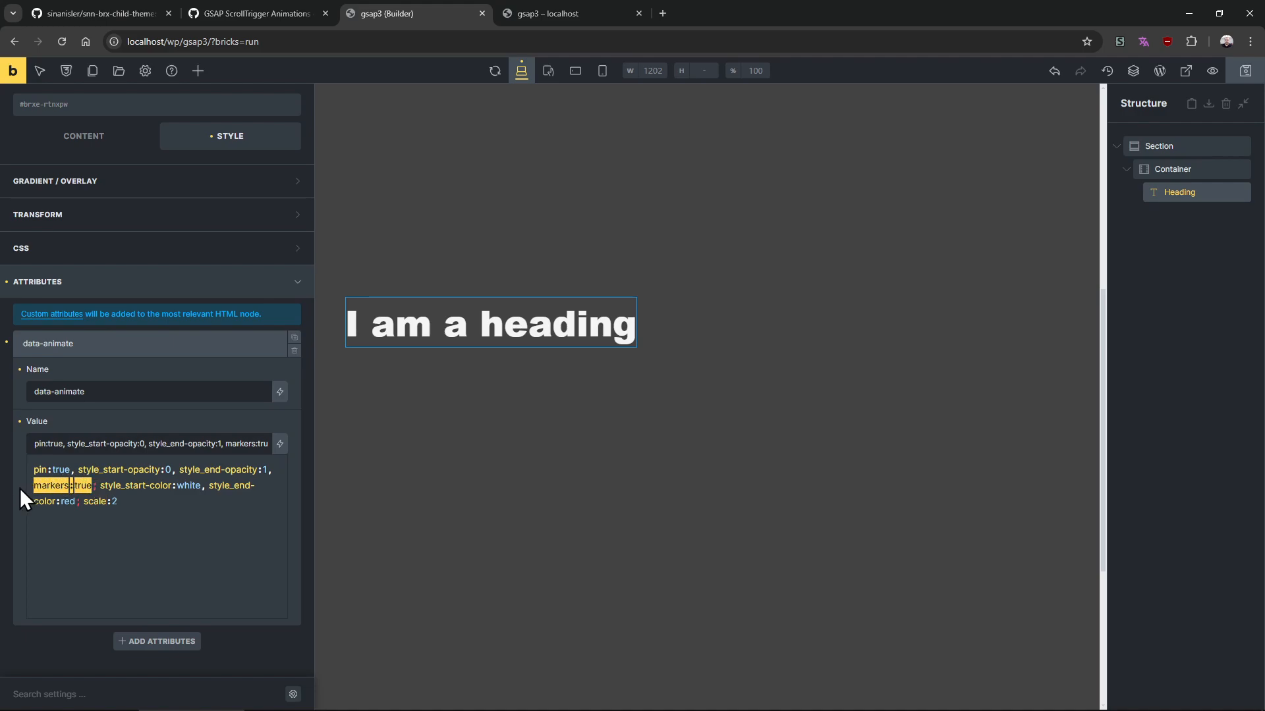
click(141, 507)
drag(93, 485, 33, 473)
click(77, 498)
Reload the preview and pick the heading with the element inspector
click(527, 13)
key(F5)
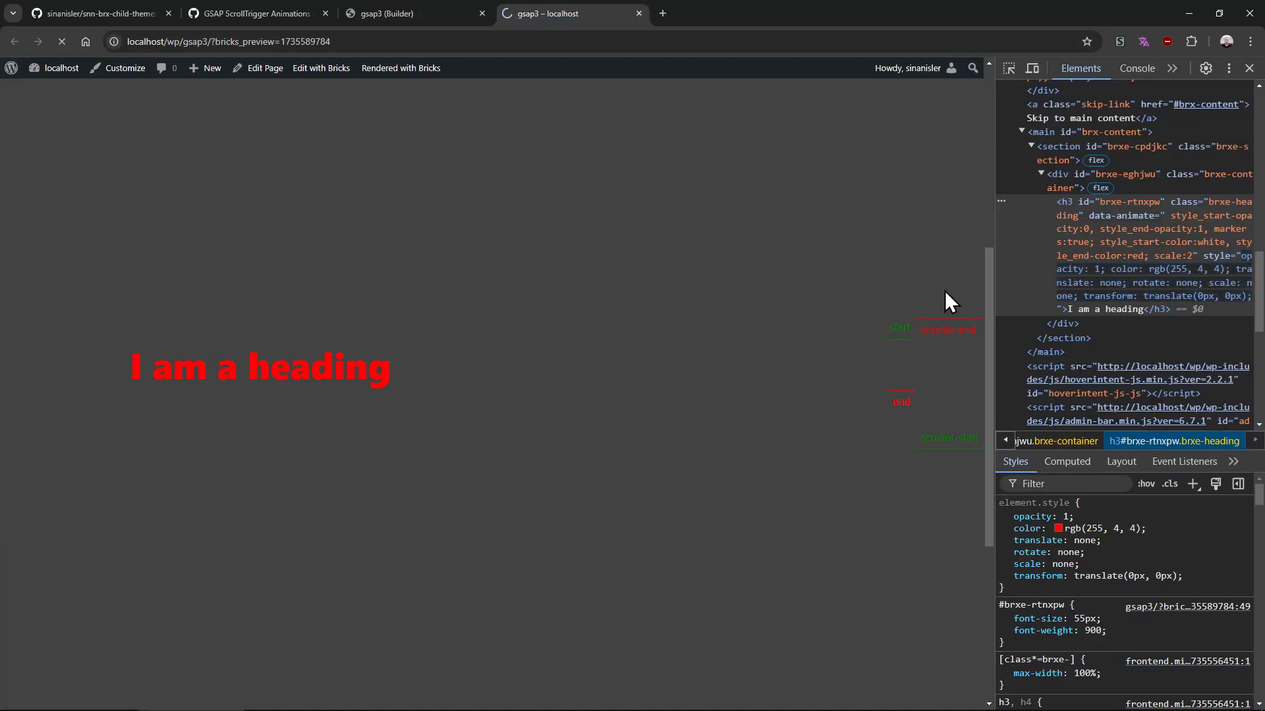
scroll(947, 283, up, 4)
drag(988, 203, 990, 226)
click(1009, 69)
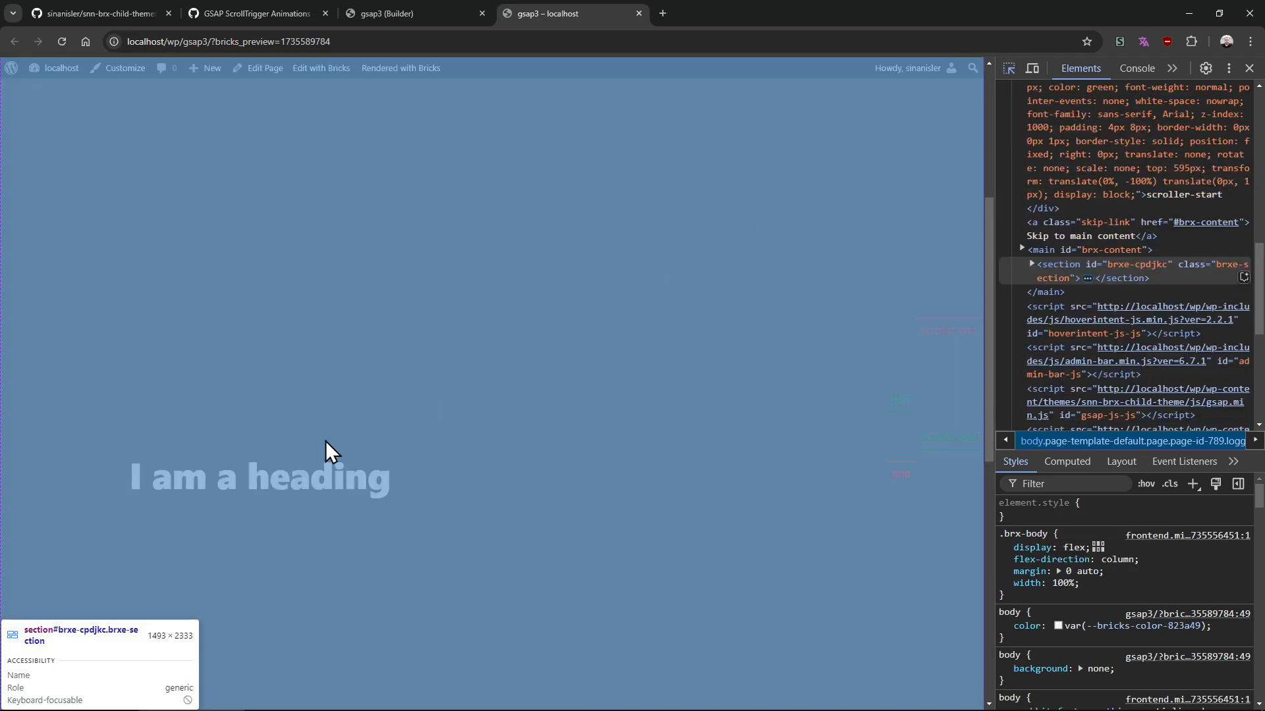
click(314, 476)
Scroll the preview up and down to check the pinned heading's opacity, colour and scale
drag(986, 263, 994, 226)
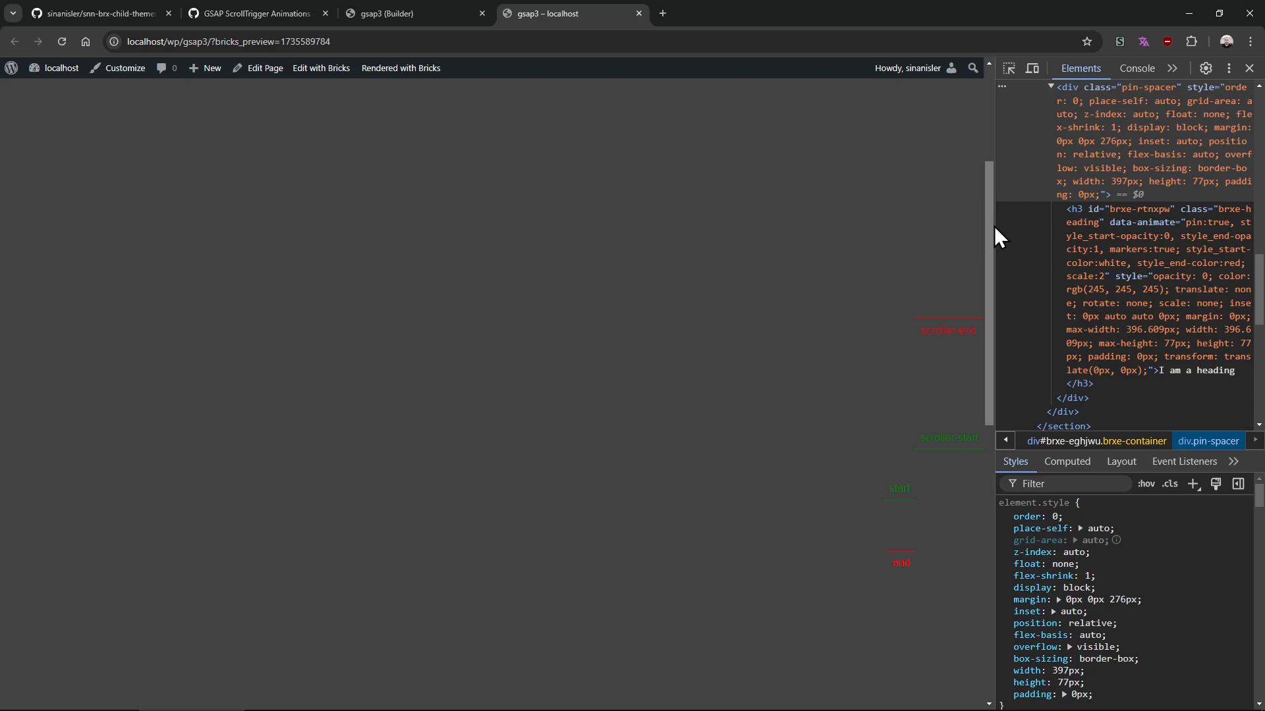
drag(994, 226, 887, 331)
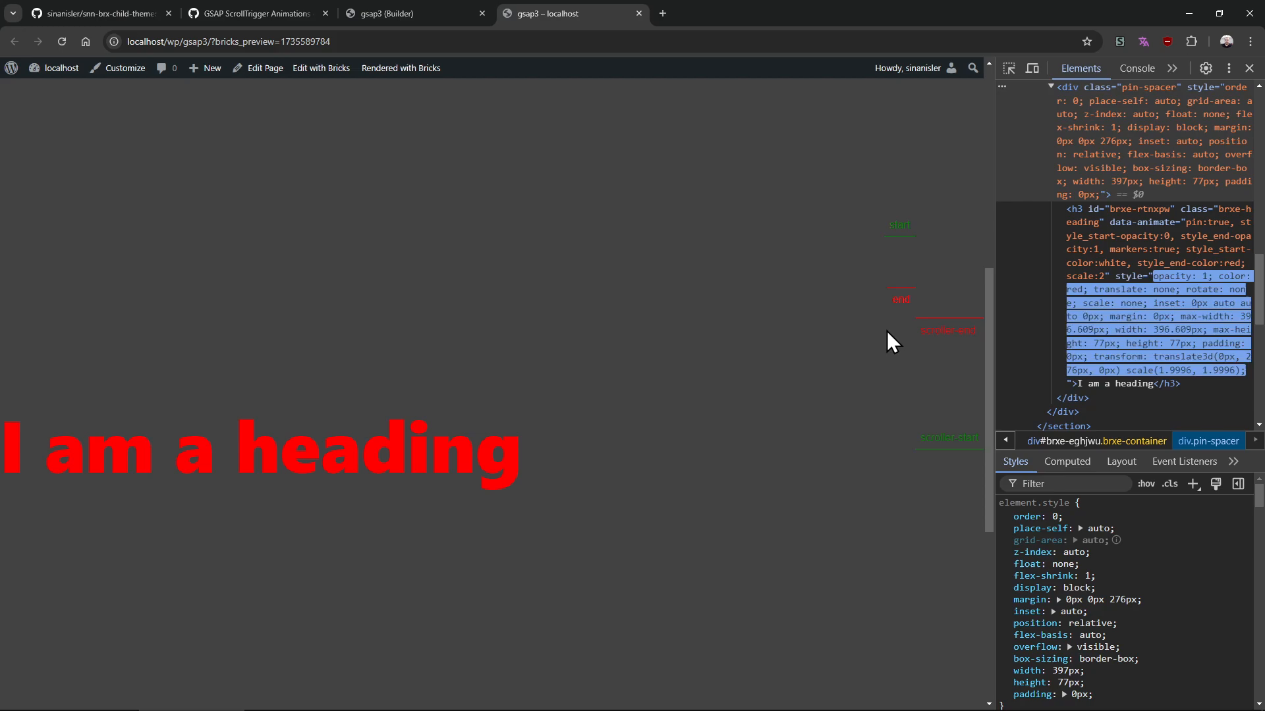
scroll(887, 330, down, 1)
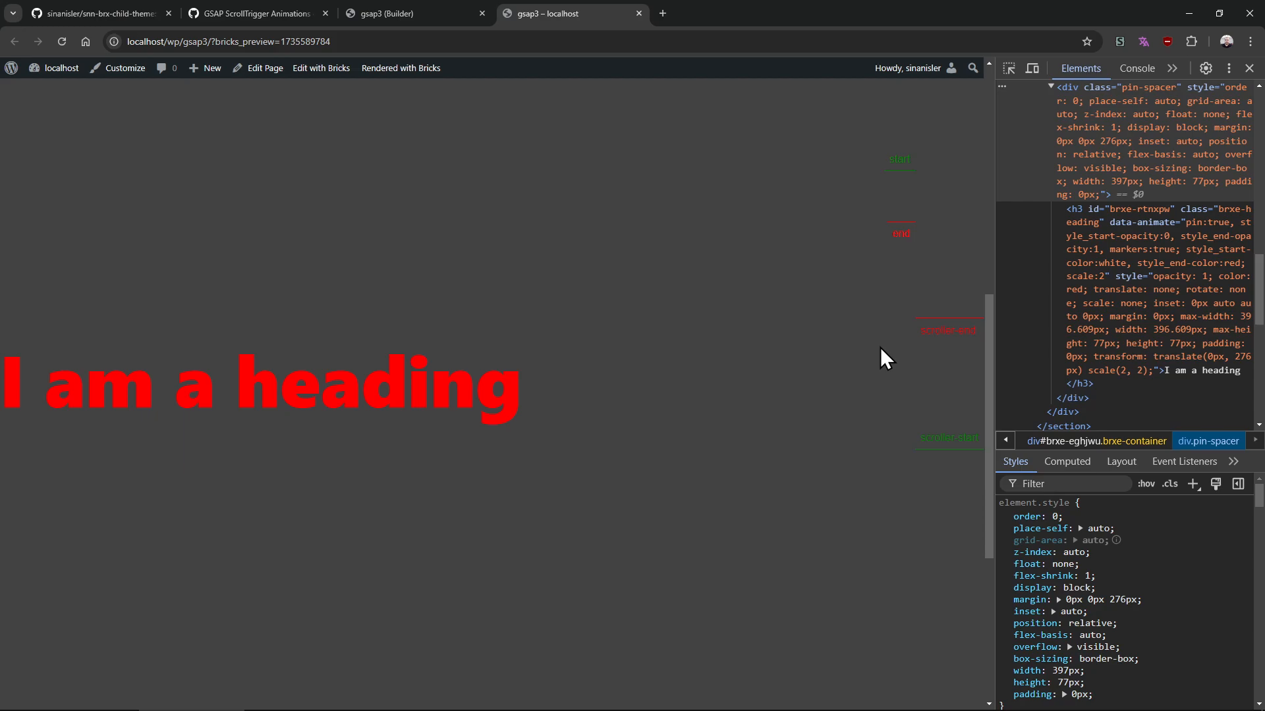
scroll(880, 346, up, 3)
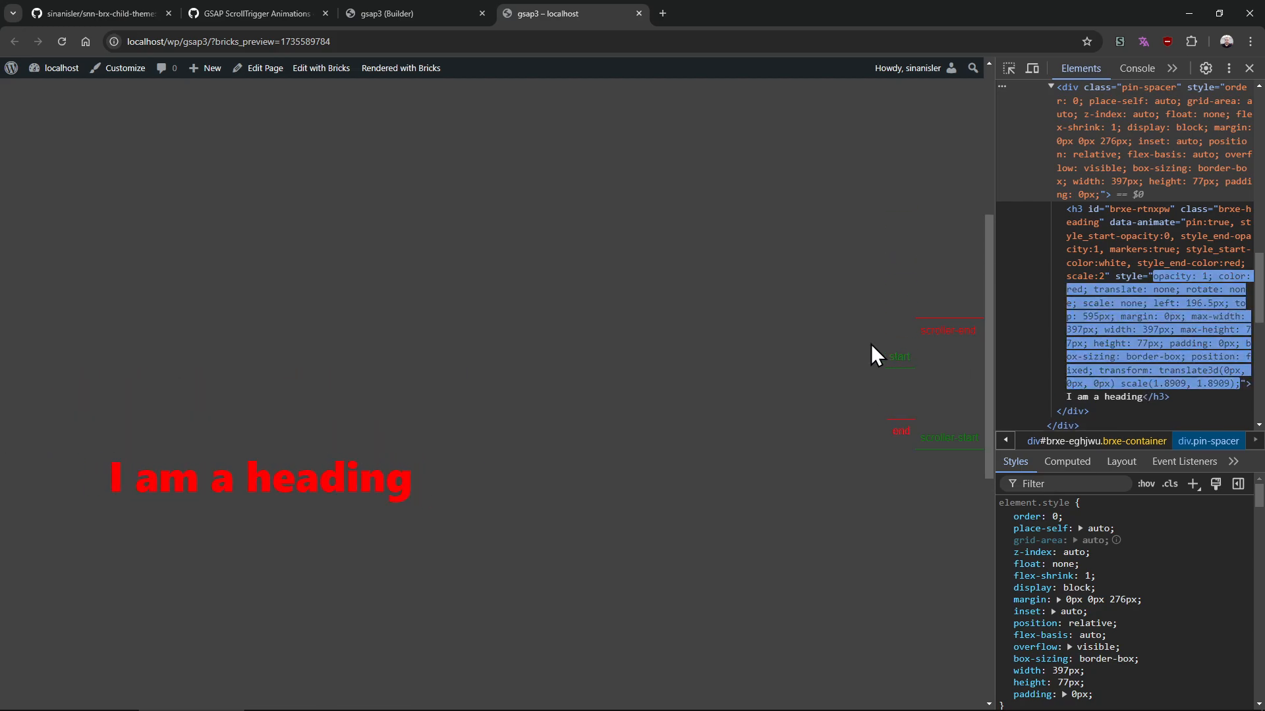
scroll(757, 422, up, 1)
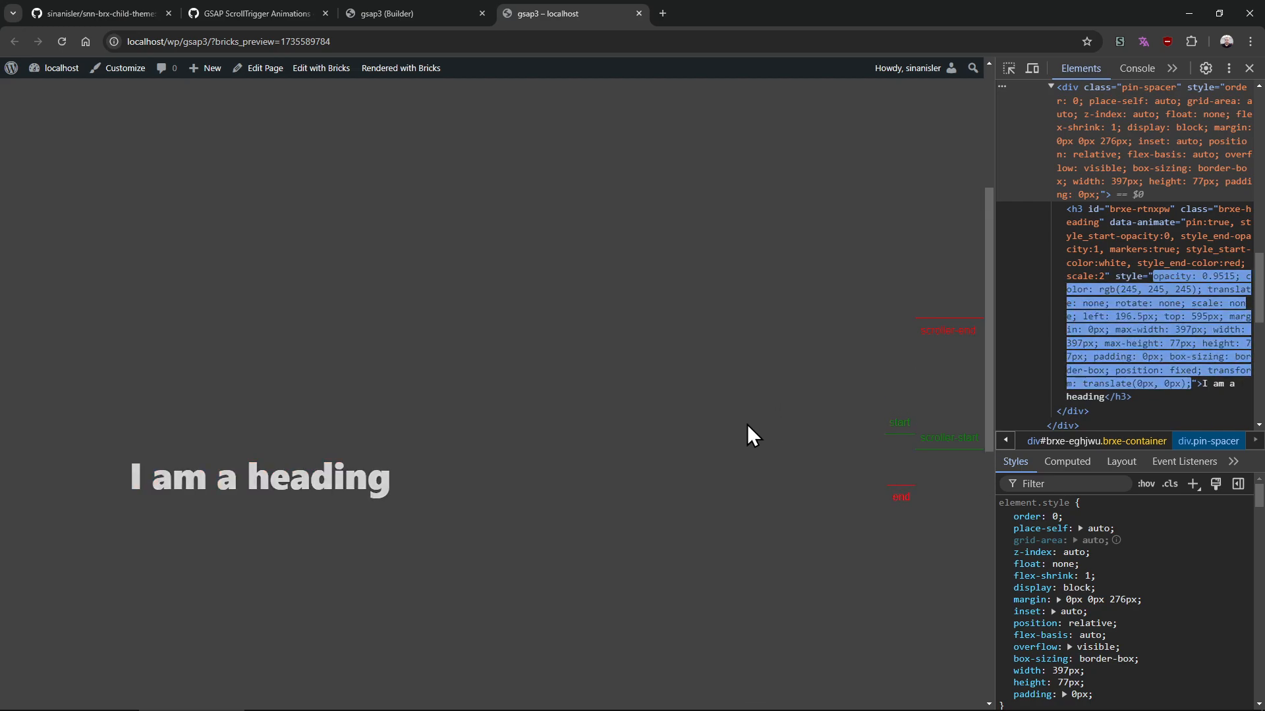
scroll(667, 422, down, 1)
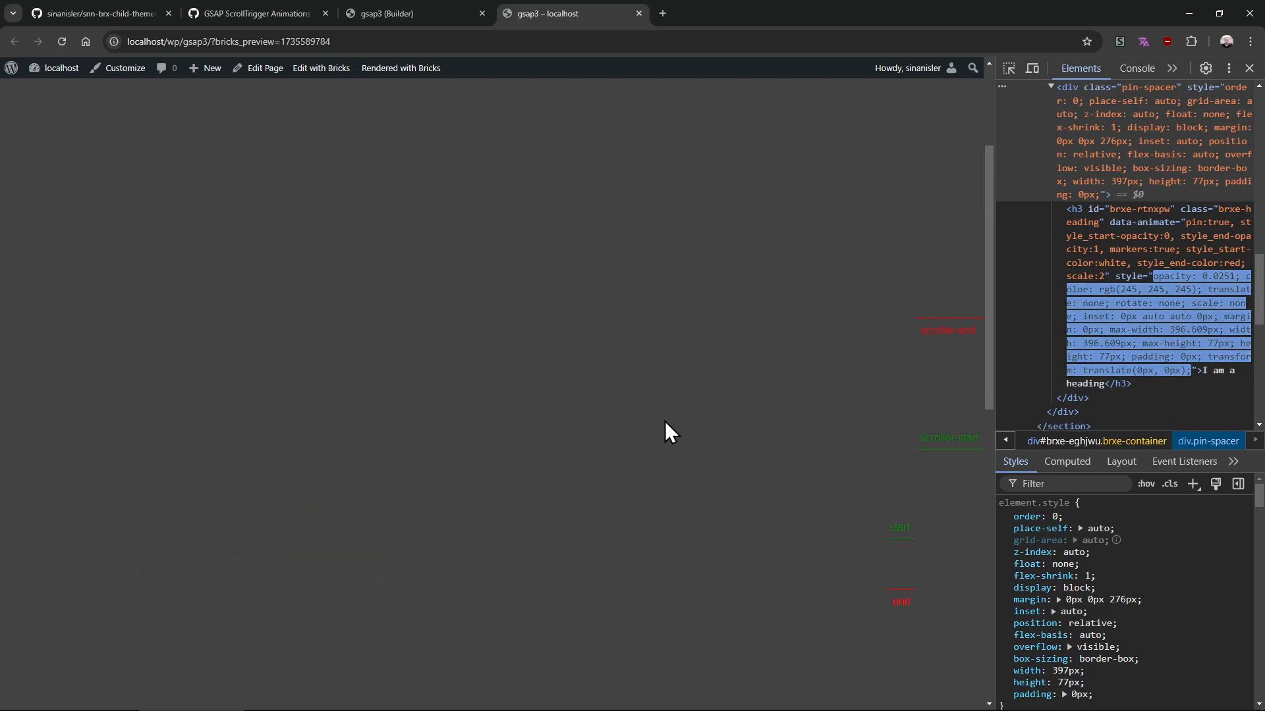
scroll(695, 405, down, 2)
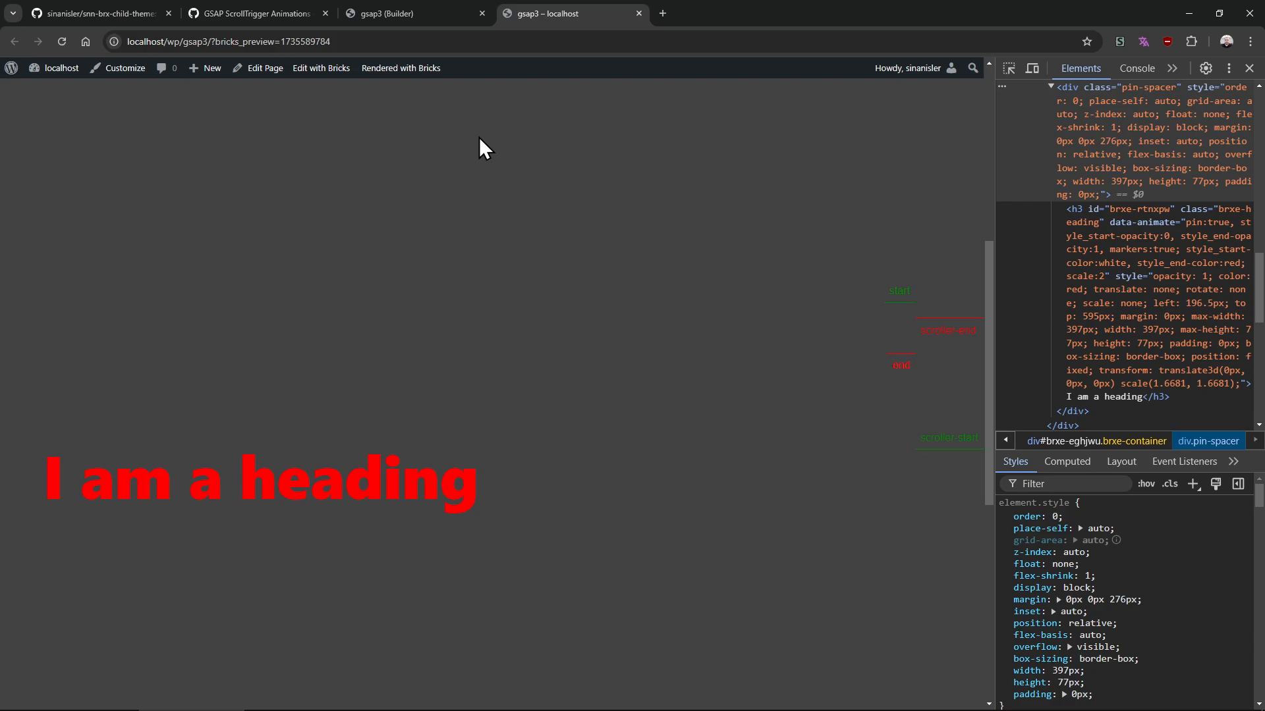
Open the site's home page in a new tab and scroll through its image section
middle_click(45, 88)
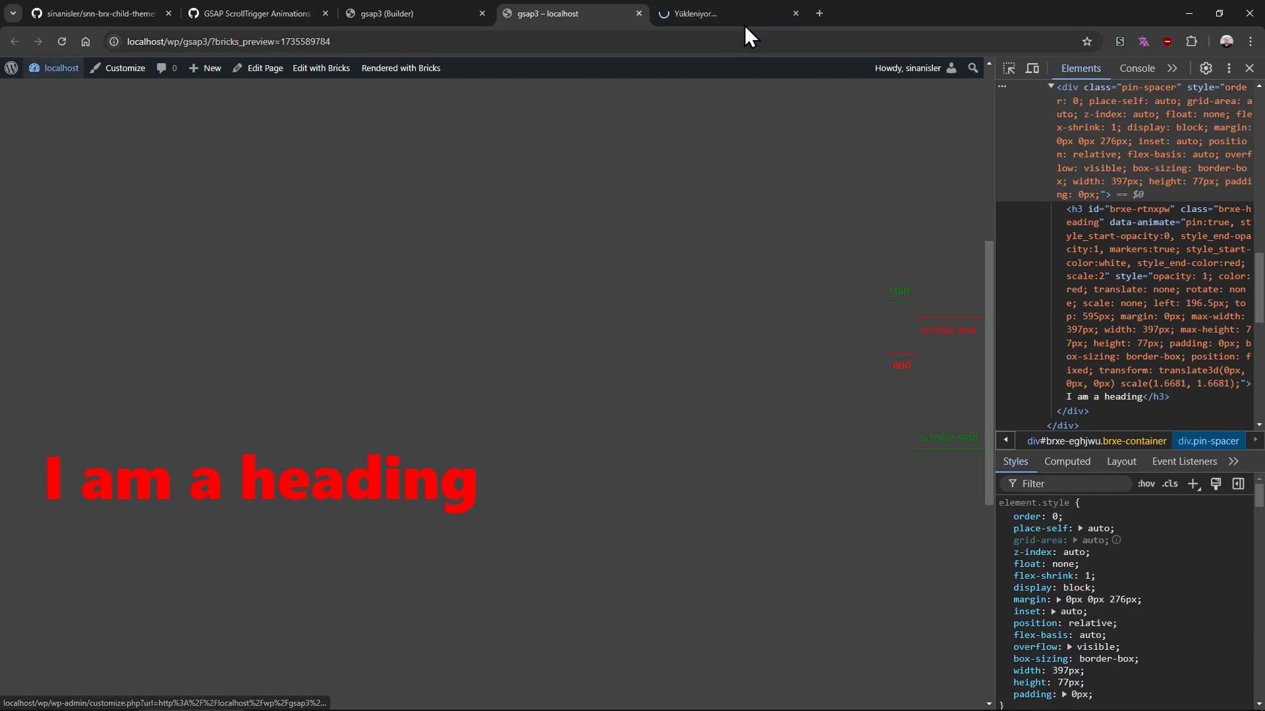
click(724, 13)
click(45, 88)
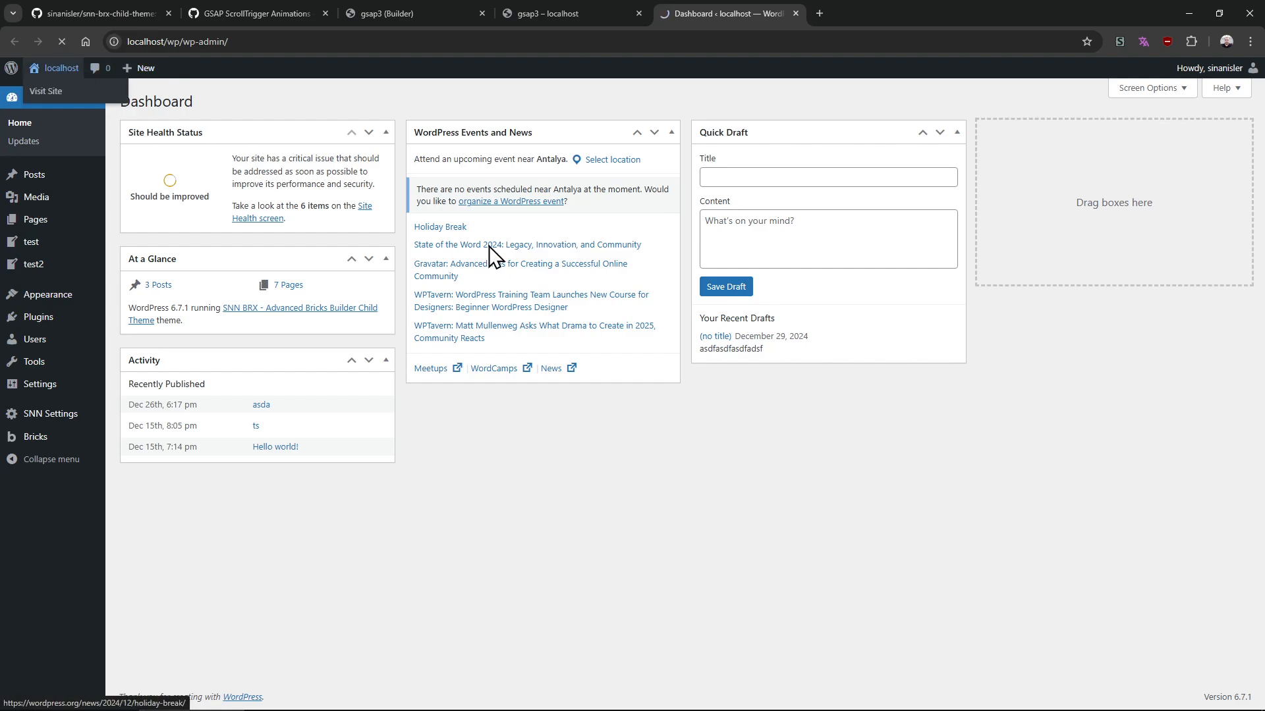
scroll(963, 414, down, 5)
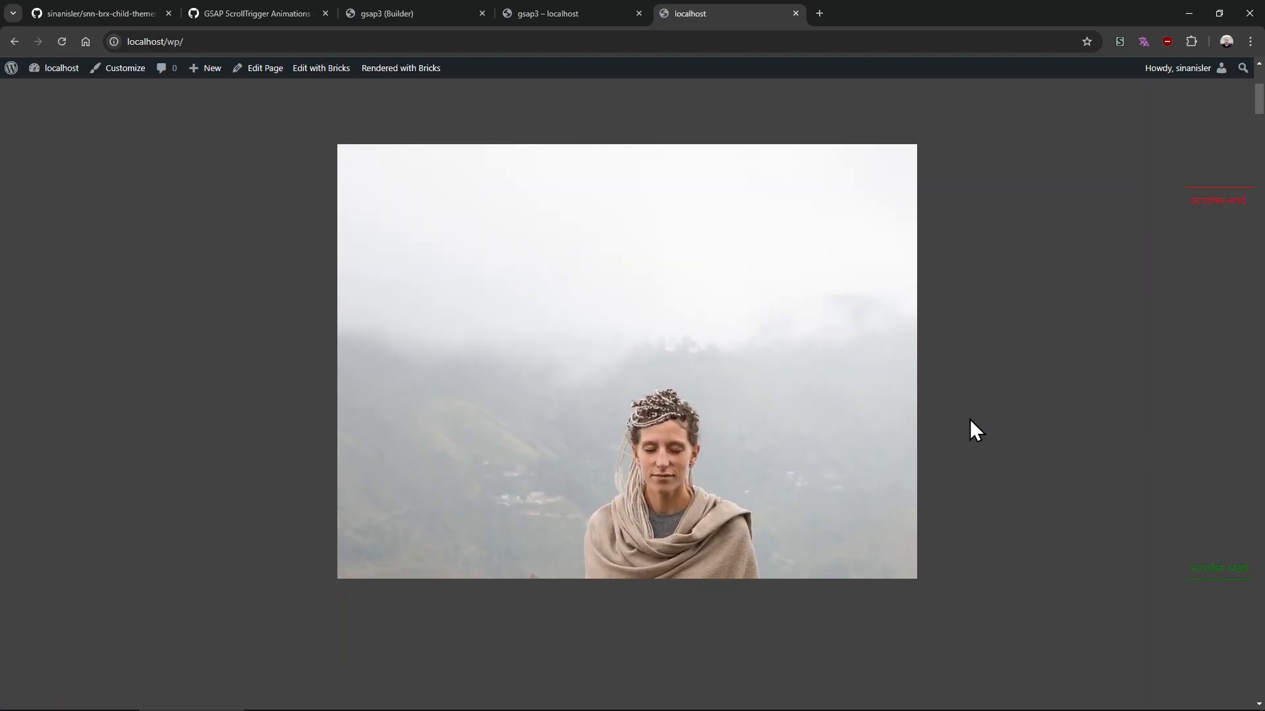
scroll(969, 415, up, 2)
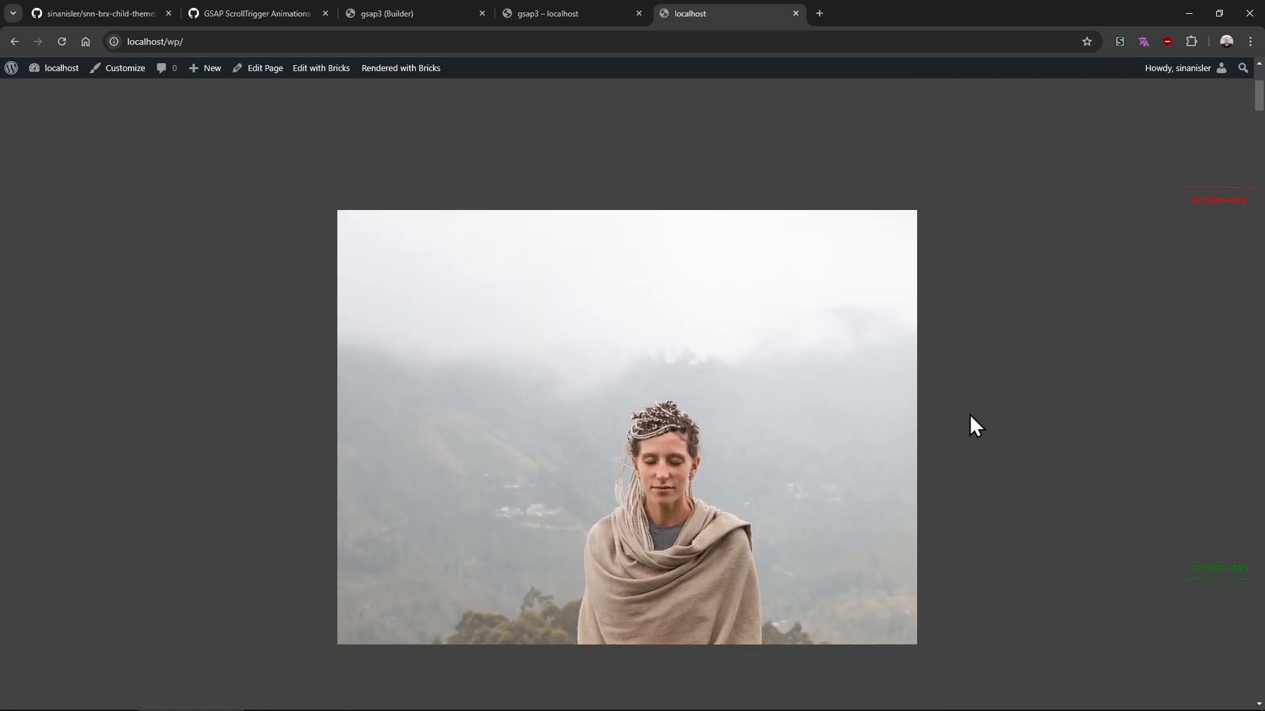
Inspect the image block's data-animate attribute and background position in developer tools while scrolling
key(F12)
click(1014, 68)
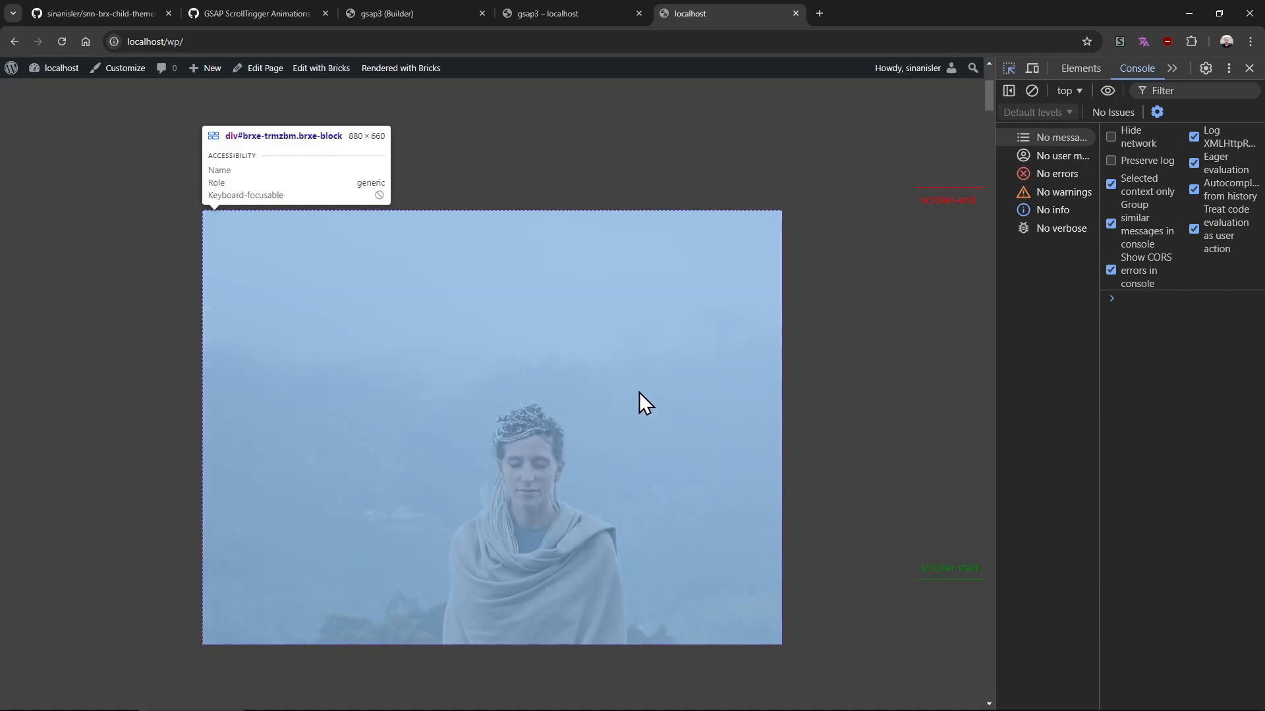
click(639, 394)
scroll(876, 359, up, 4)
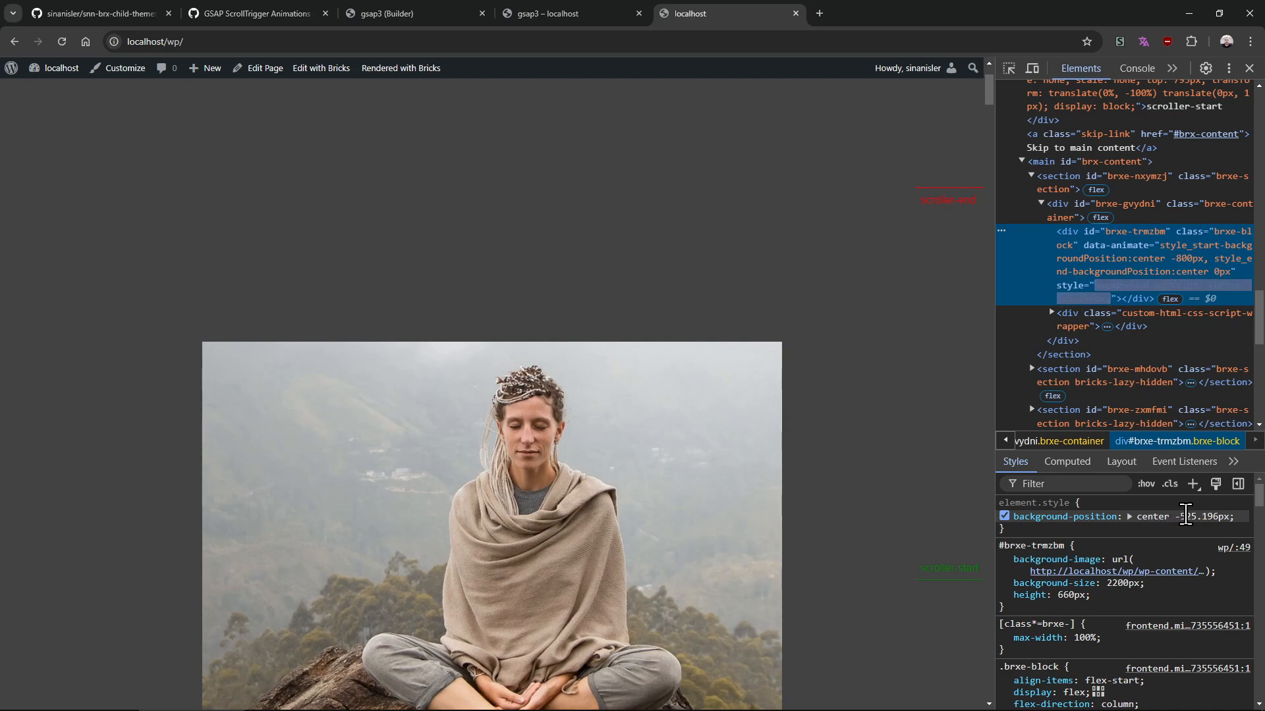
scroll(886, 487, down, 3)
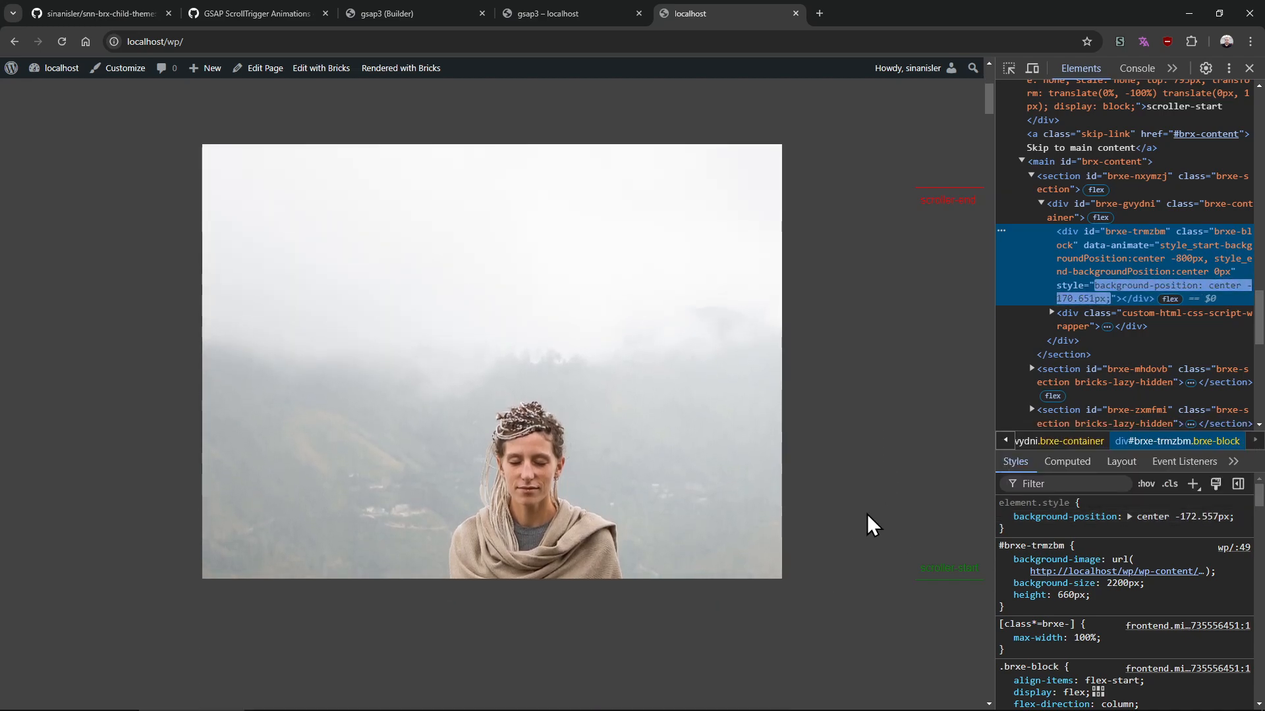
mouse_move(1040, 583)
scroll(909, 556, down, 1)
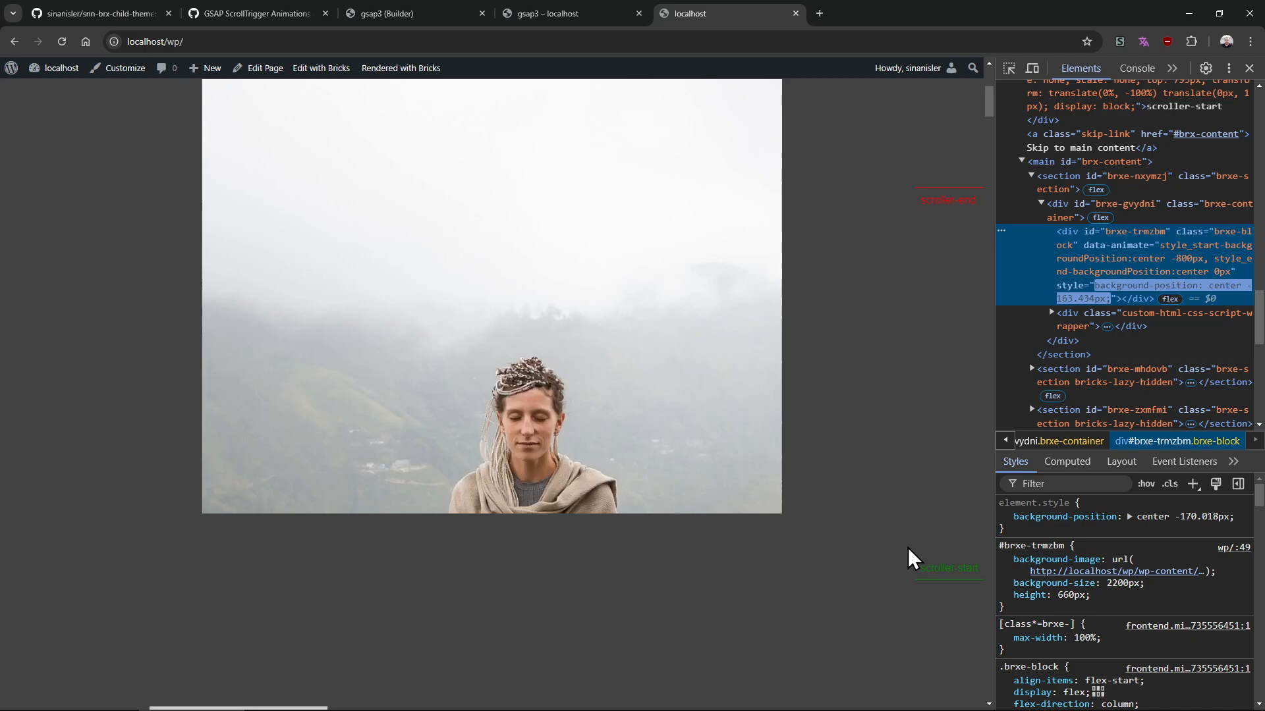
scroll(909, 556, up, 2)
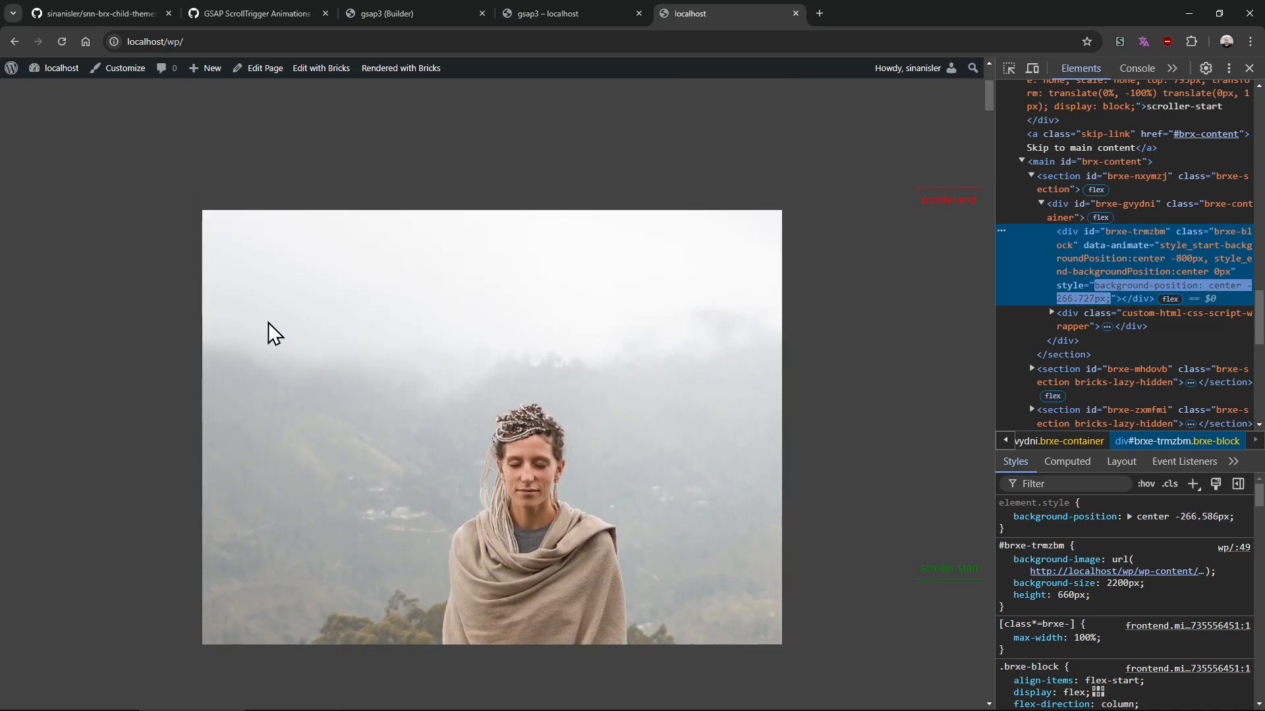
scroll(666, 415, down, 1)
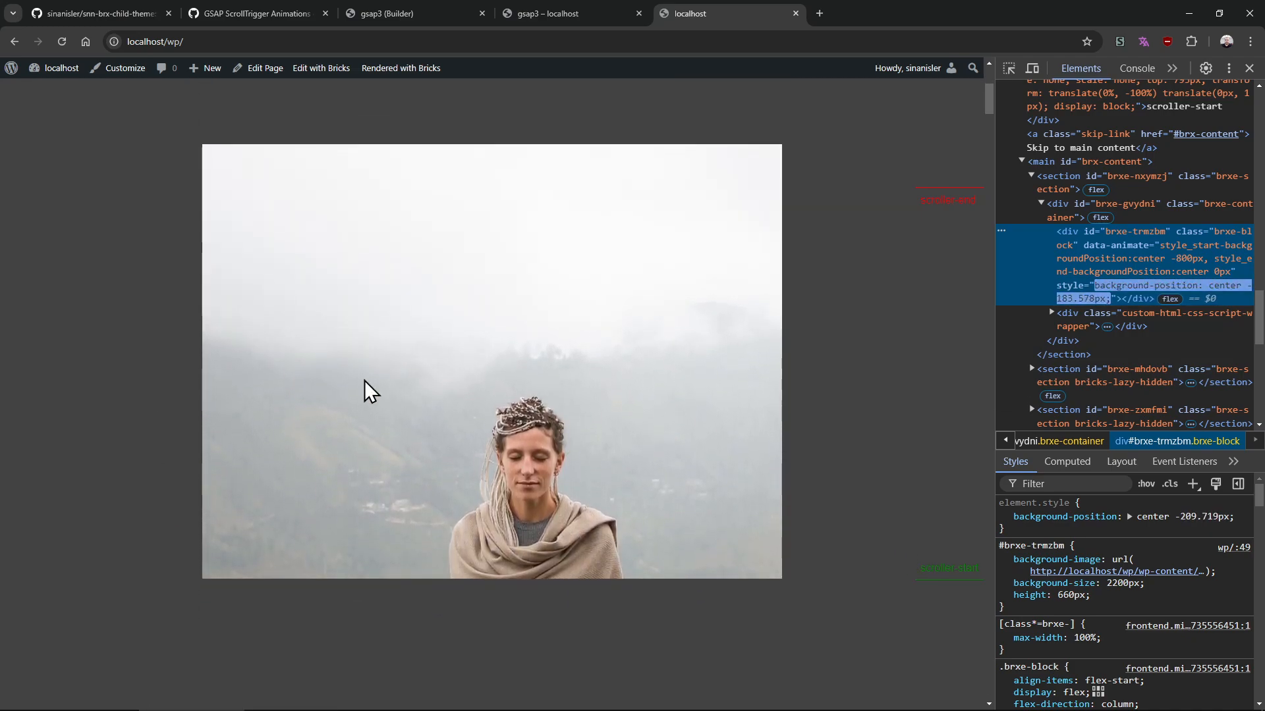
Return to the builder and add a Block element to the container below the heading
click(603, 13)
drag(603, 13, 807, 10)
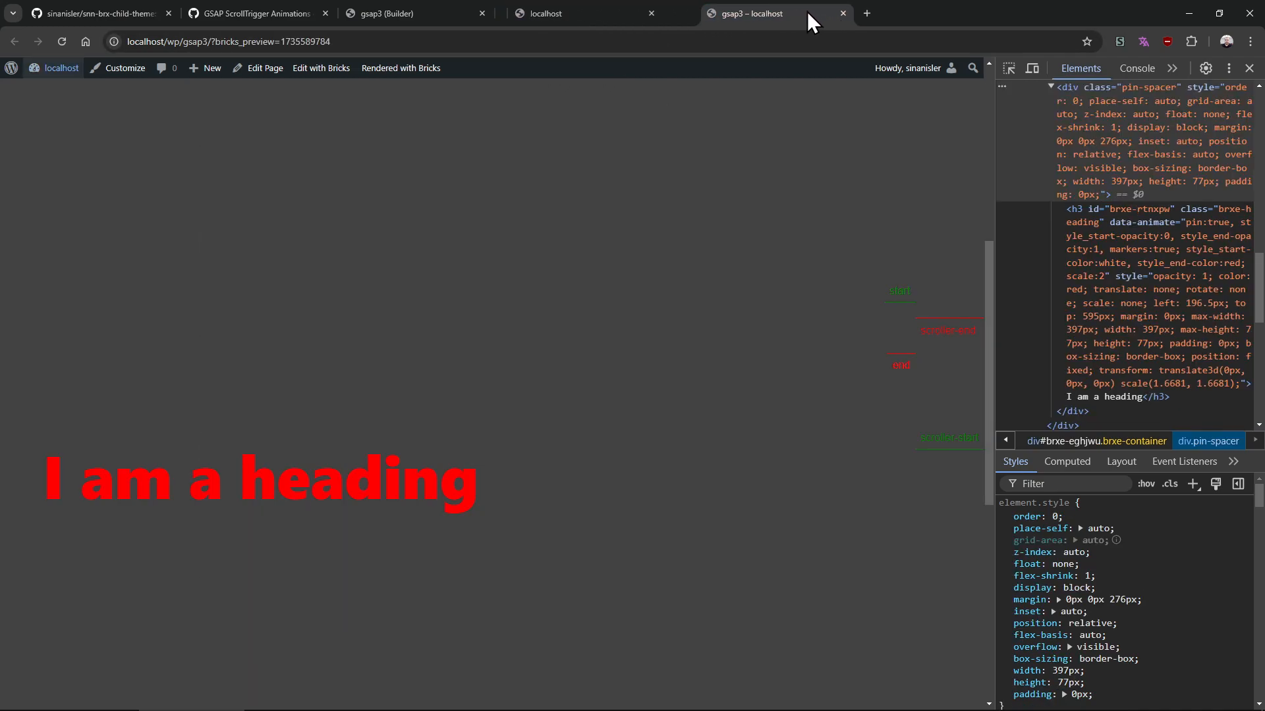
click(443, 13)
click(198, 71)
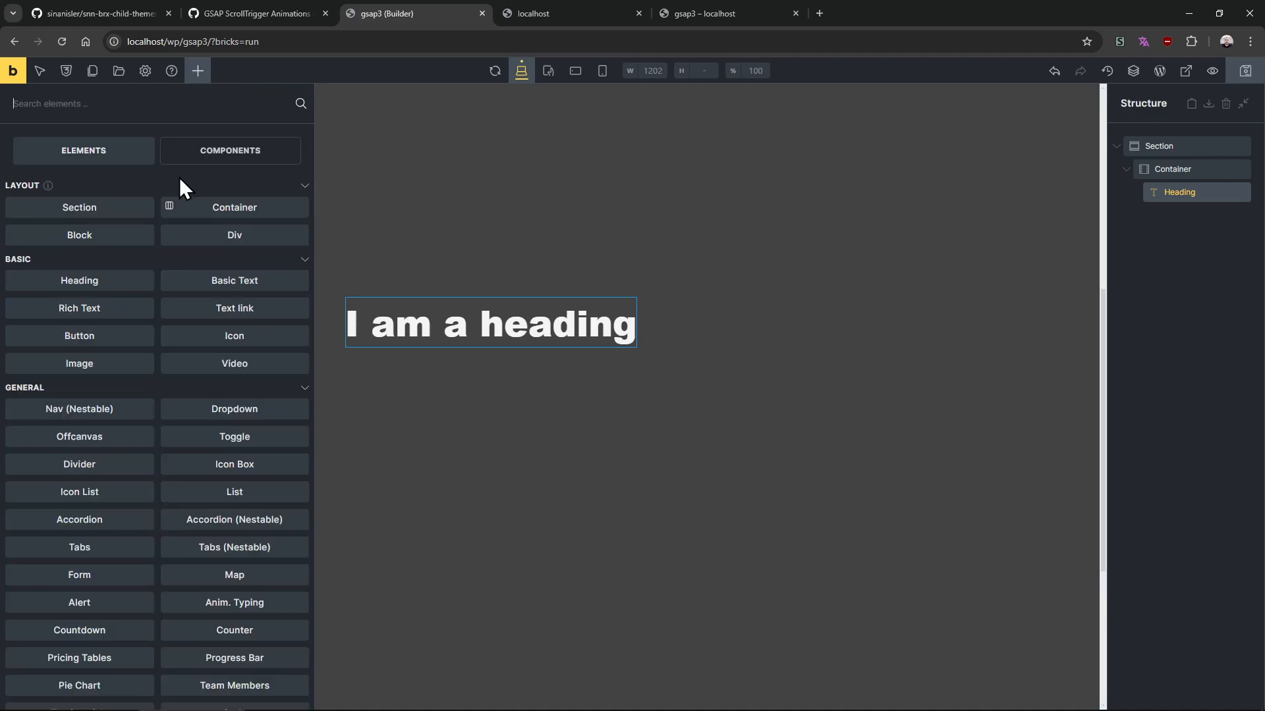
click(102, 238)
click(1159, 217)
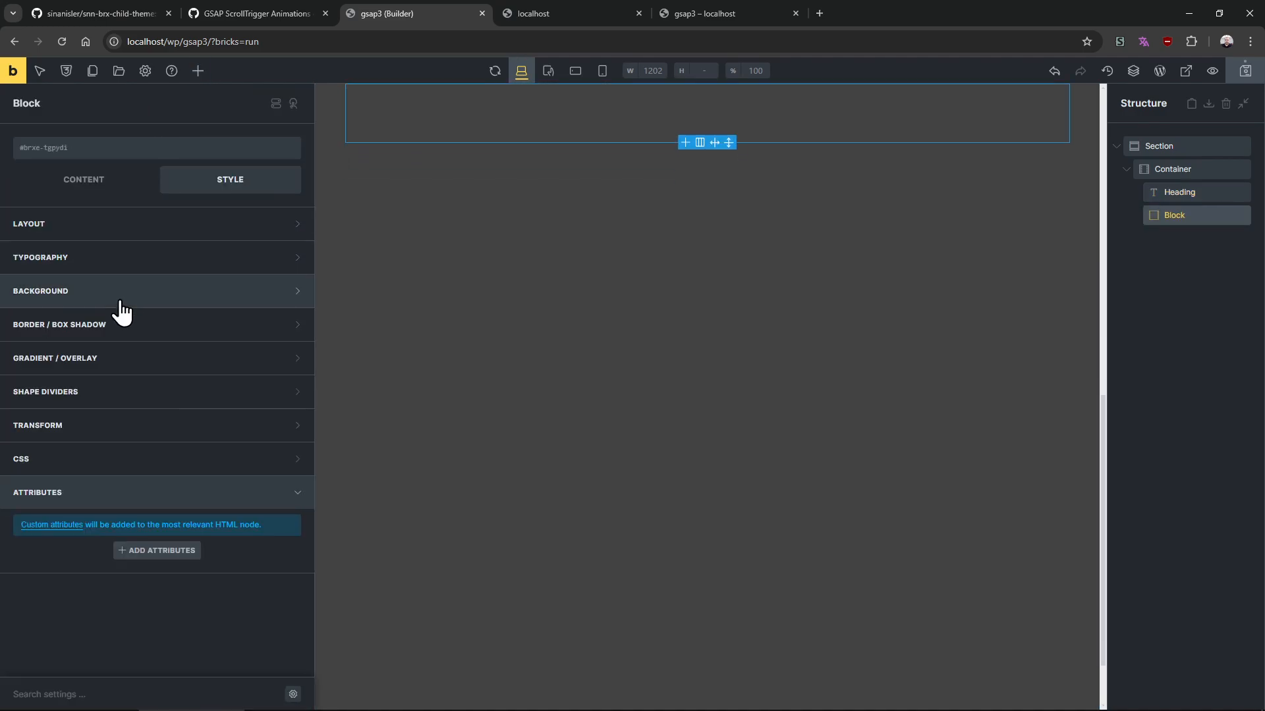
Set the block's background image to cats-9024710_1280 from the media library
click(168, 290)
click(227, 382)
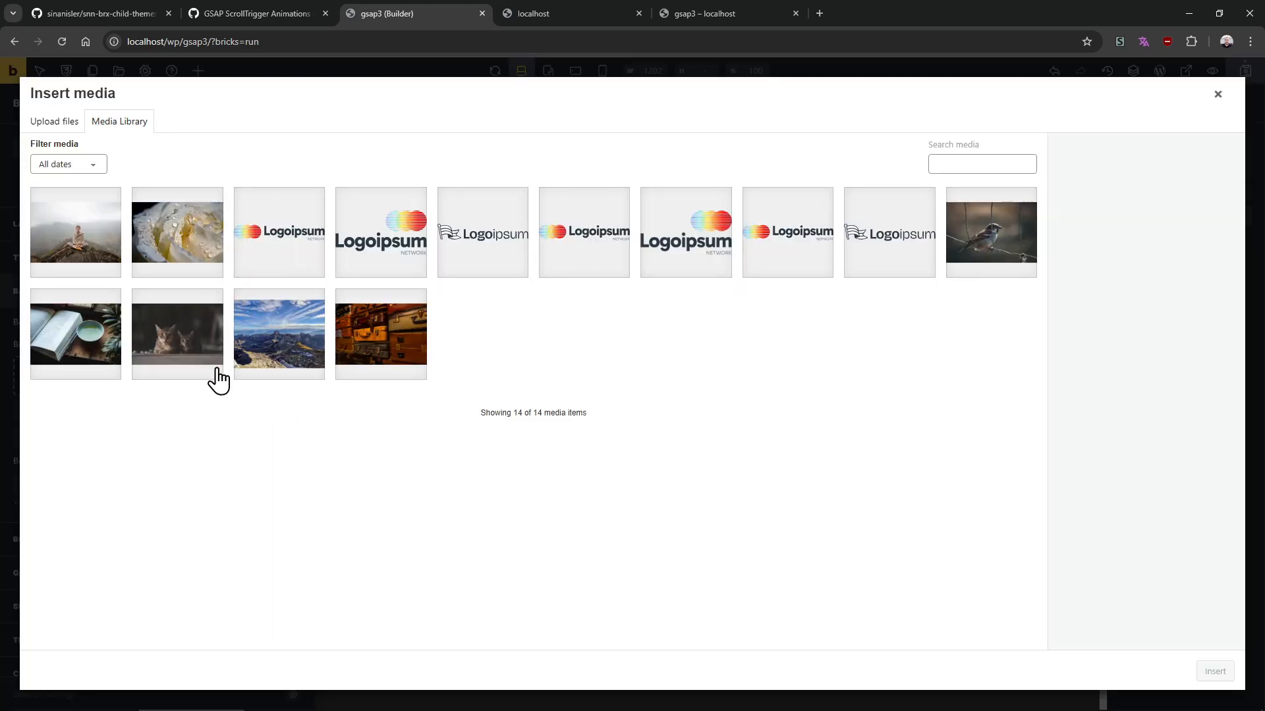
click(195, 388)
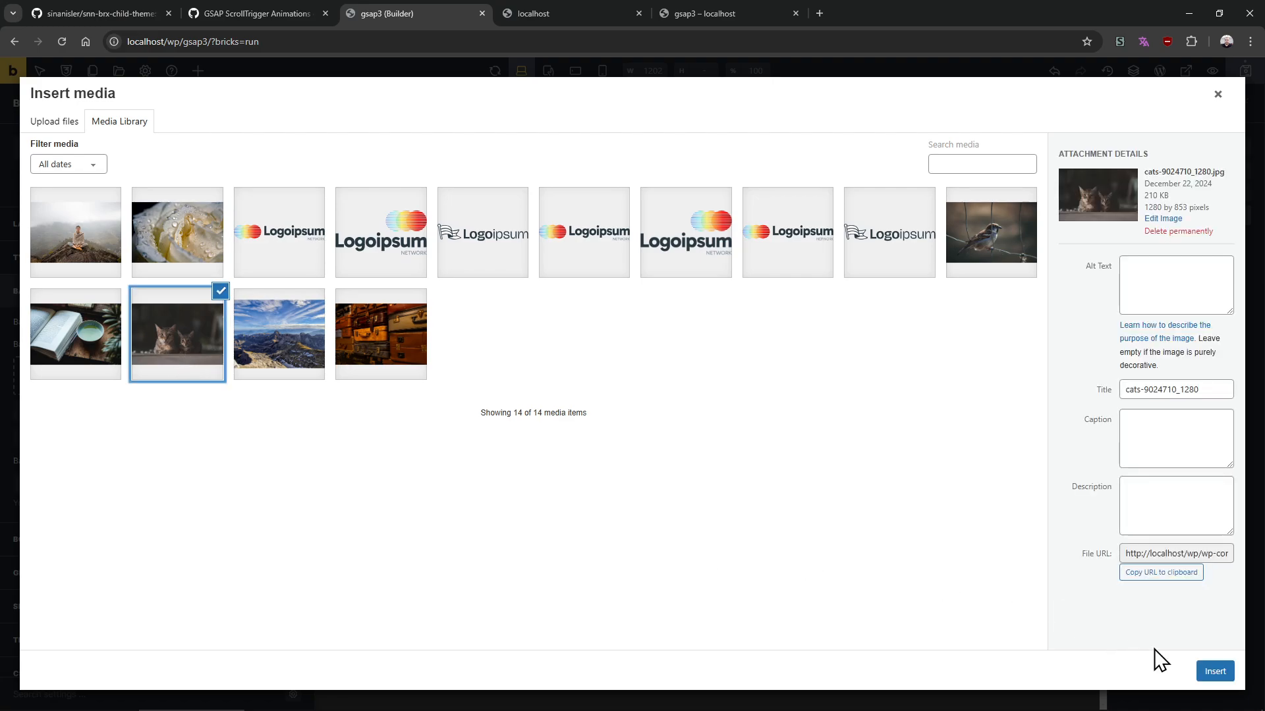
click(1214, 672)
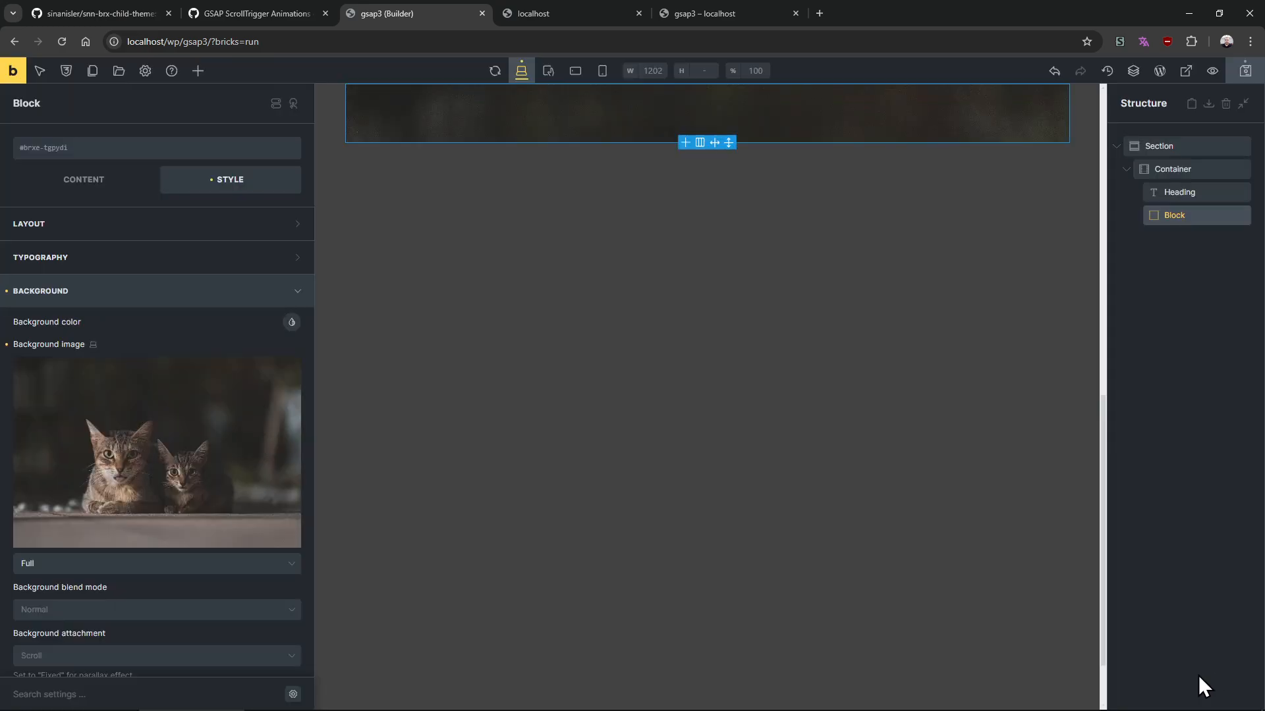
click(137, 296)
click(117, 294)
scroll(126, 369, down, 4)
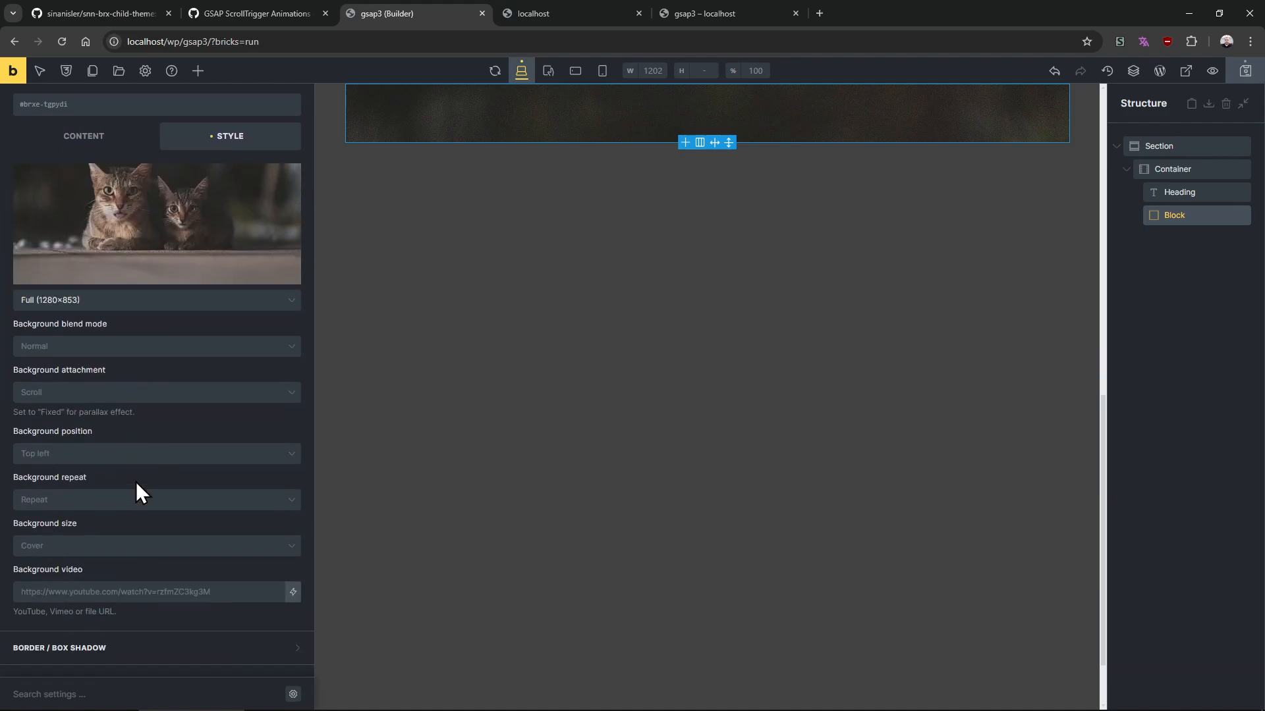
Set the block's background size to Custom with a custom size of 2200px
click(59, 547)
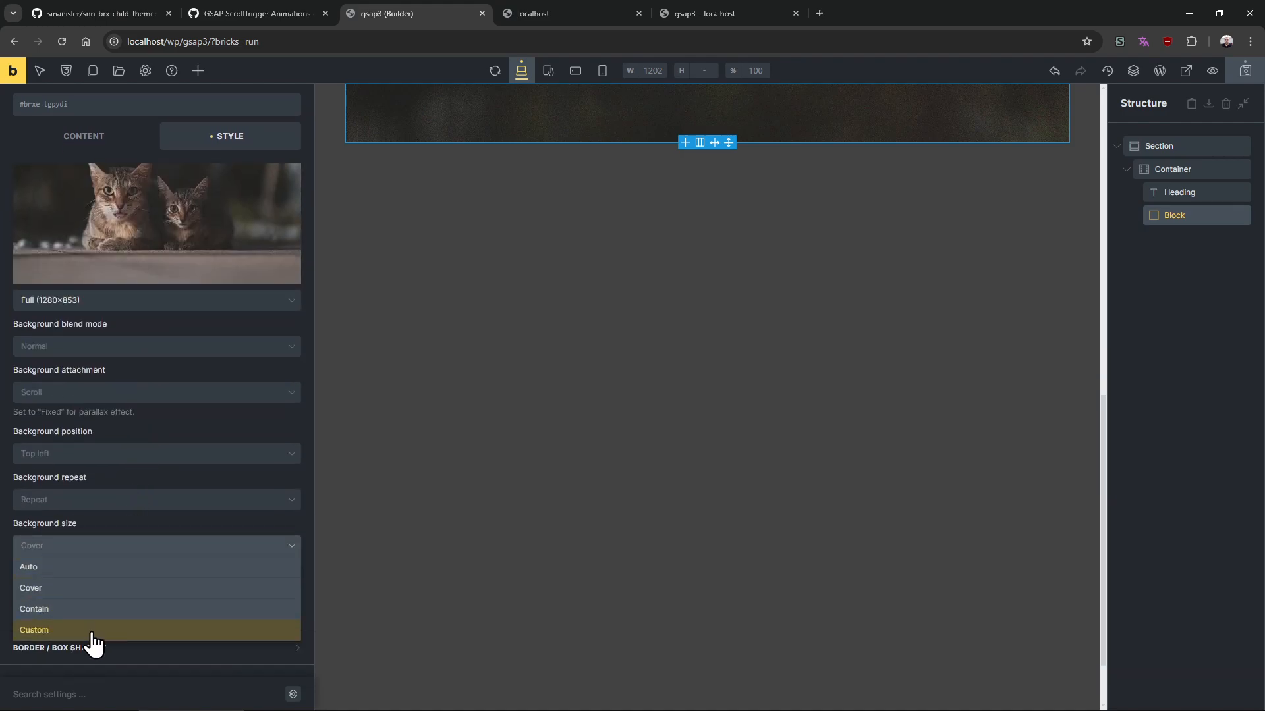
click(86, 630)
click(86, 593)
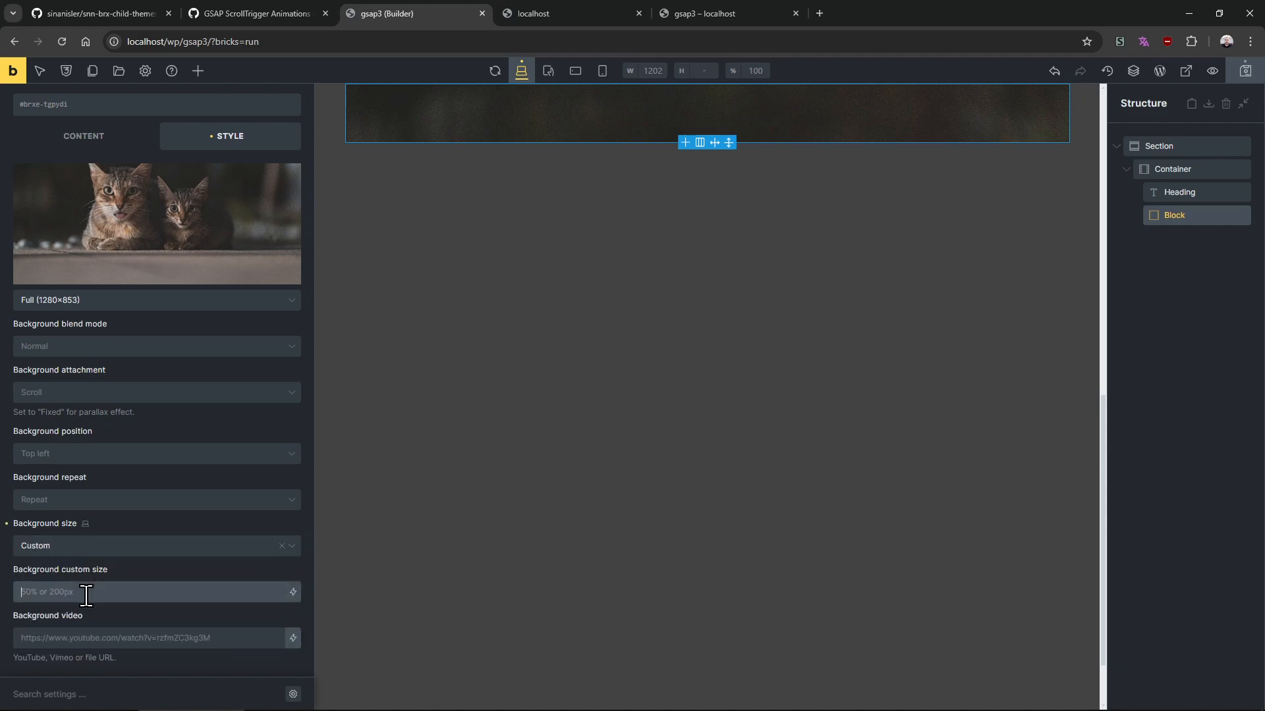
text(2200px)
scroll(700, 361, up, 5)
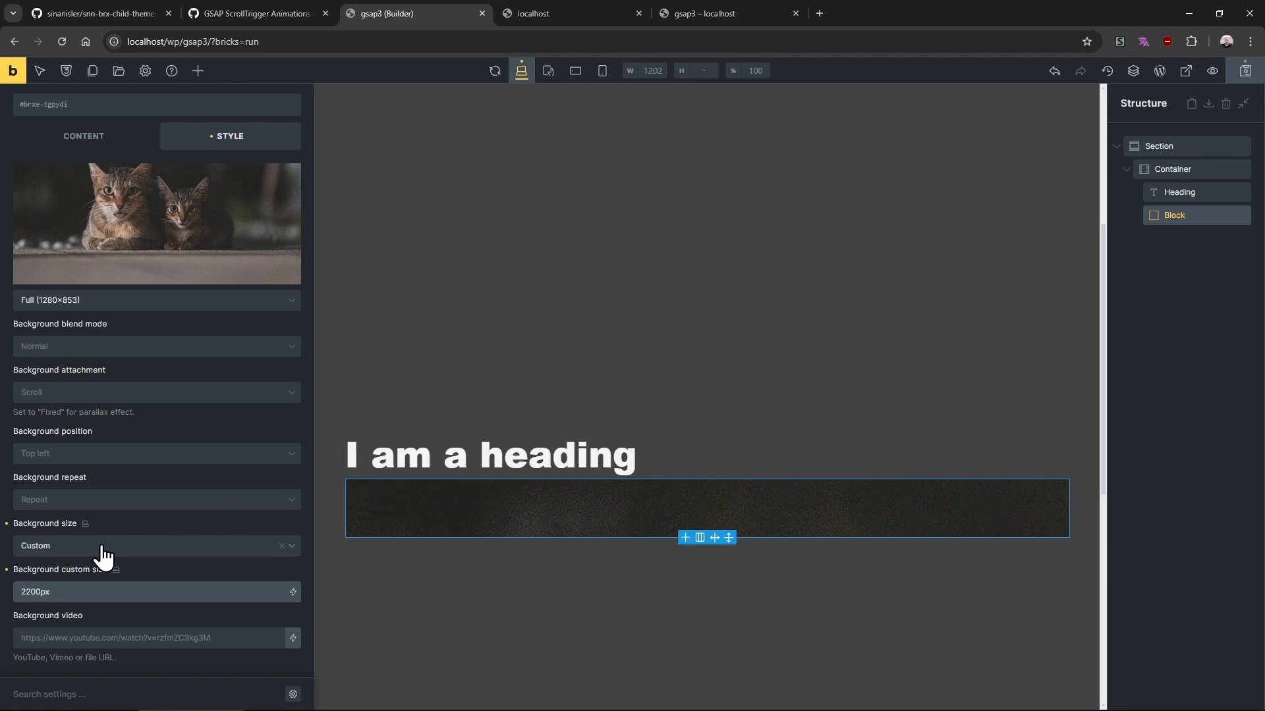
scroll(99, 500, down, 2)
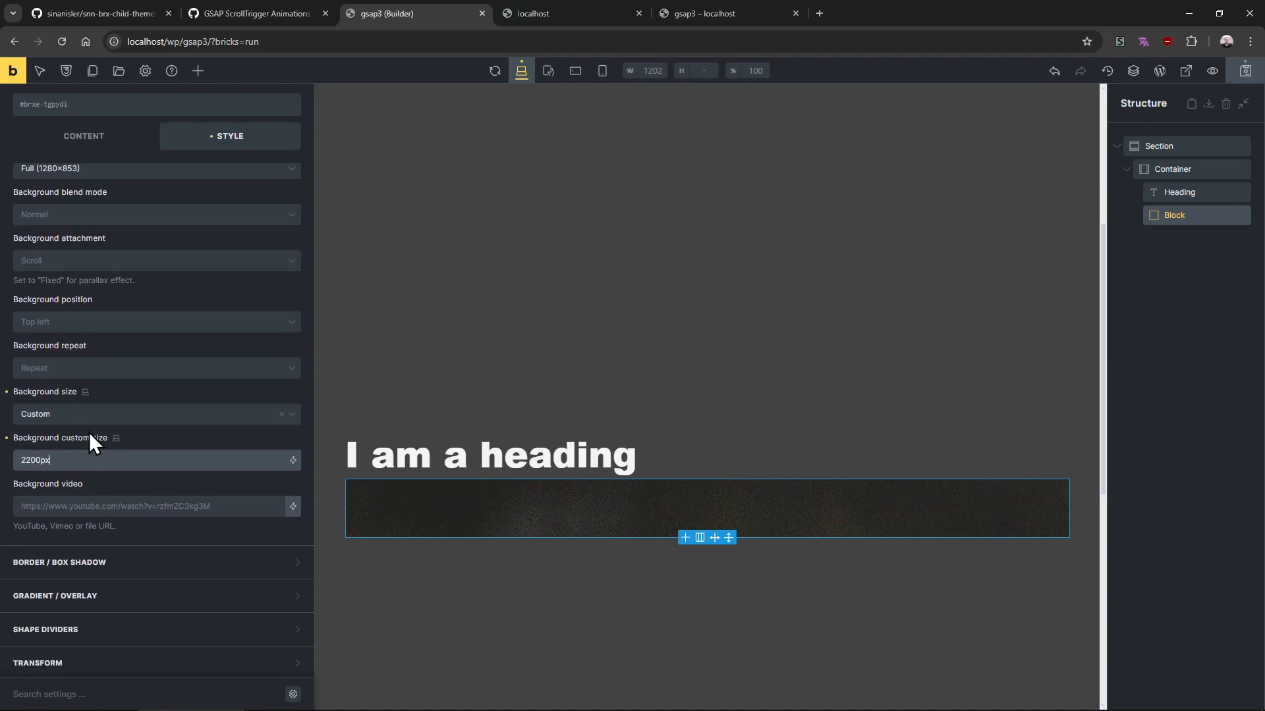
click(102, 323)
click(82, 533)
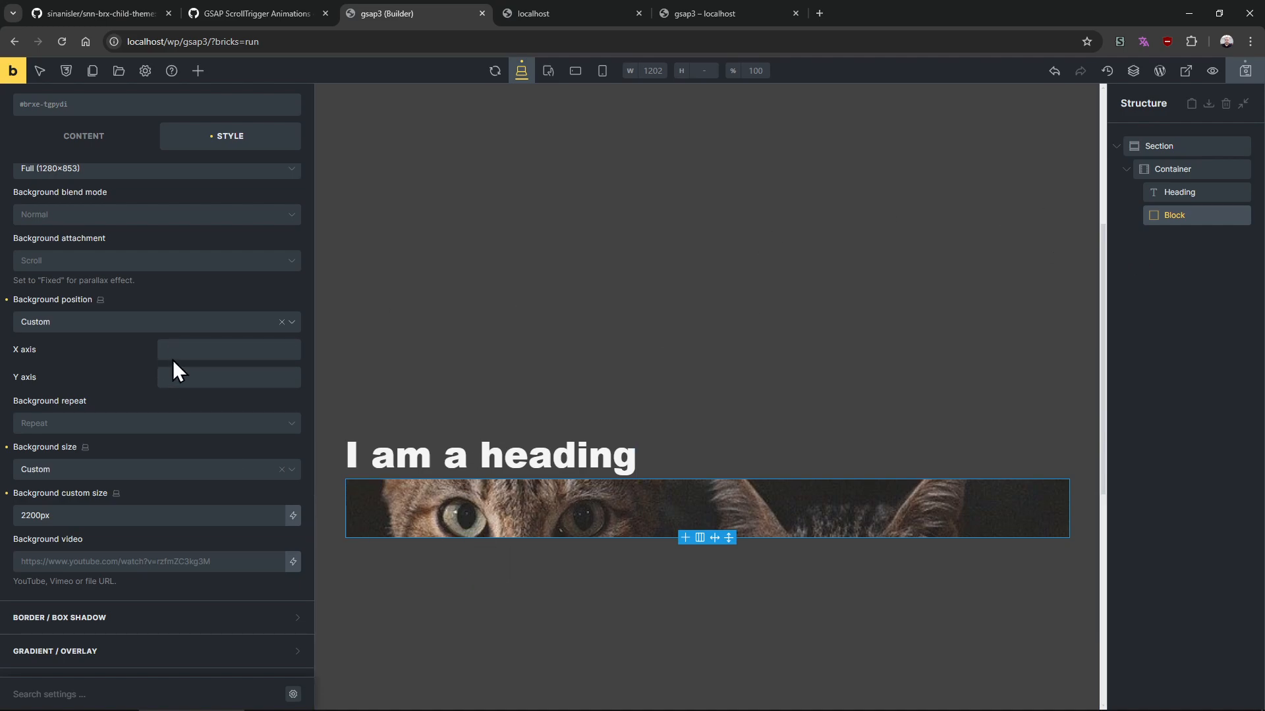
click(200, 367)
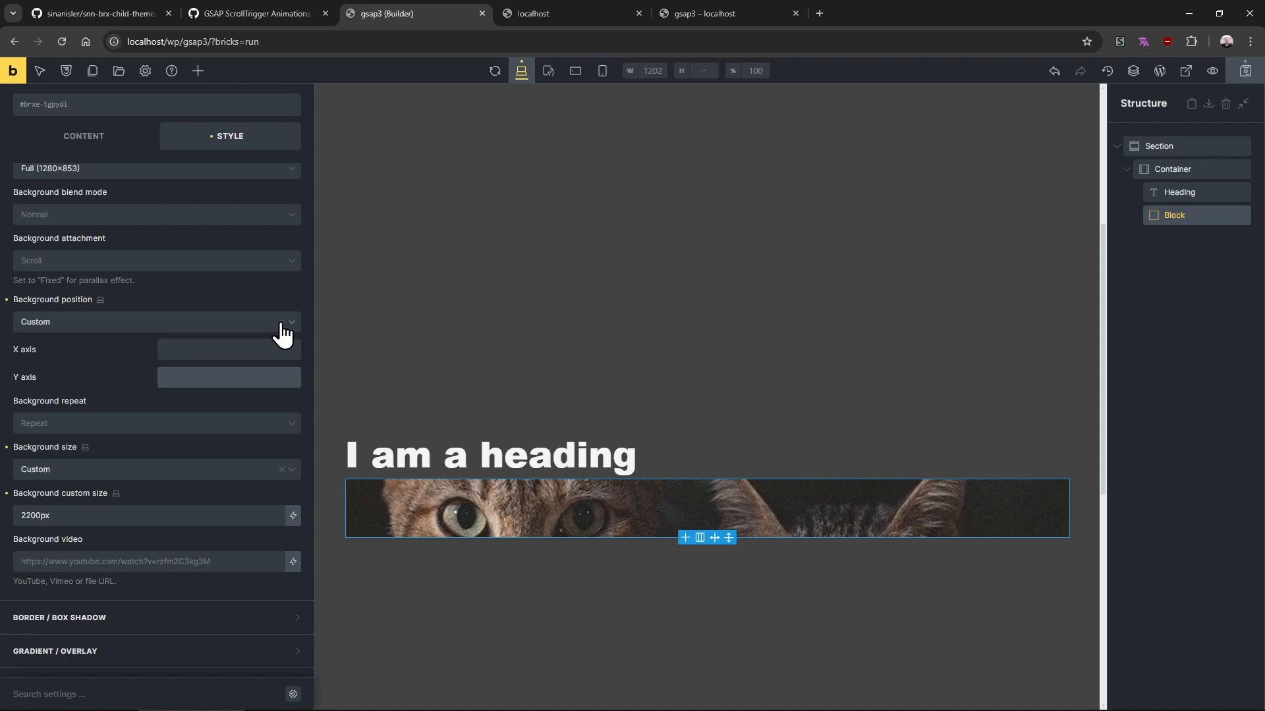
click(281, 322)
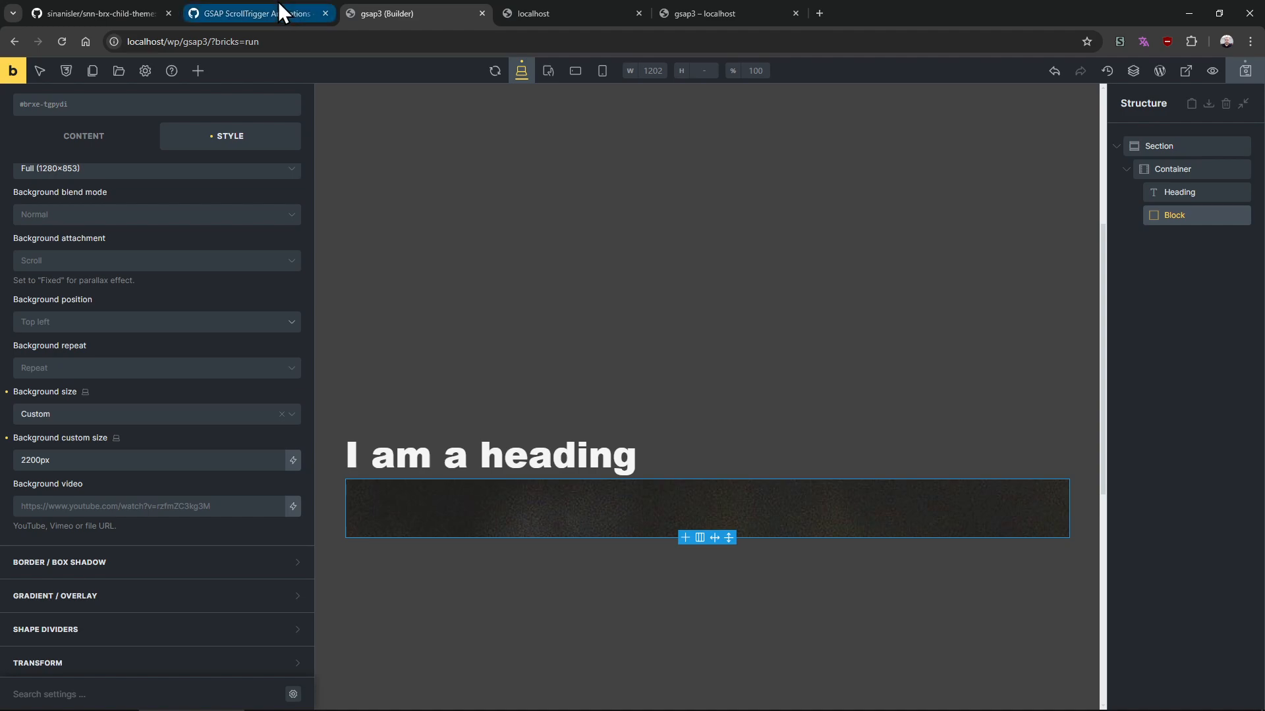
Check the reference image block's height and background styles in the home page tab's developer tools
click(562, 20)
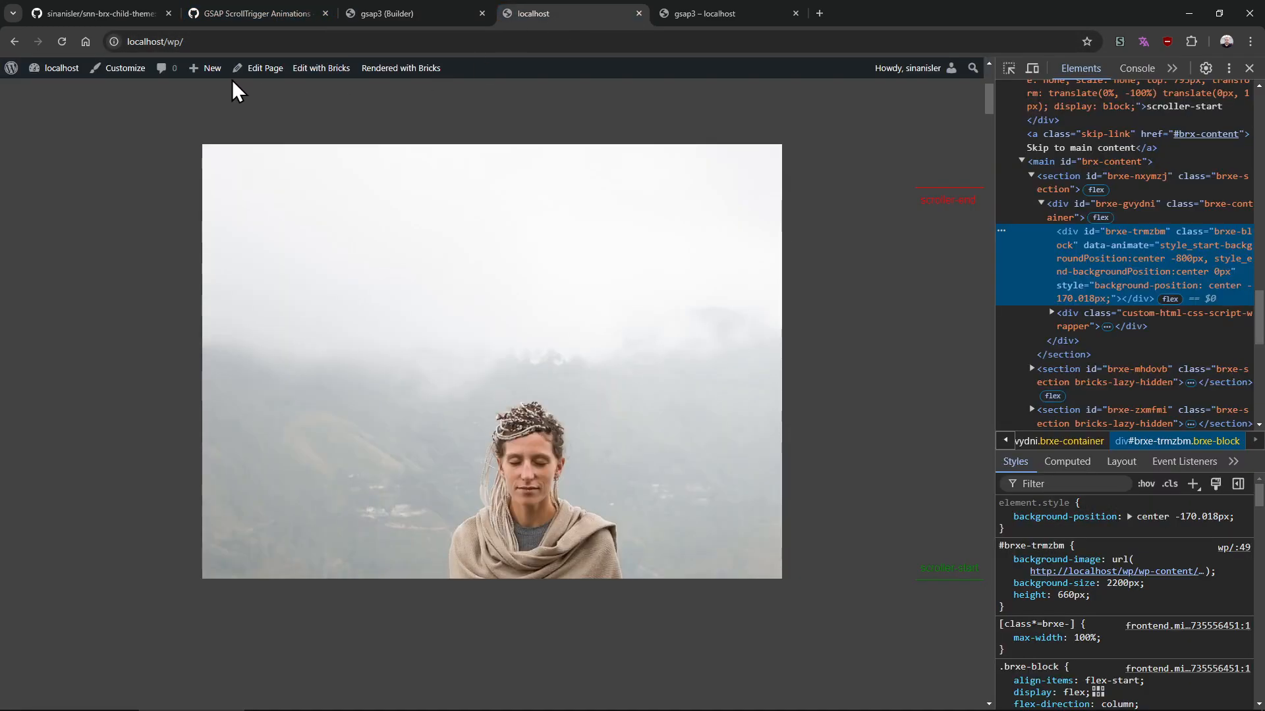
drag(555, 9, 343, 10)
click(593, 13)
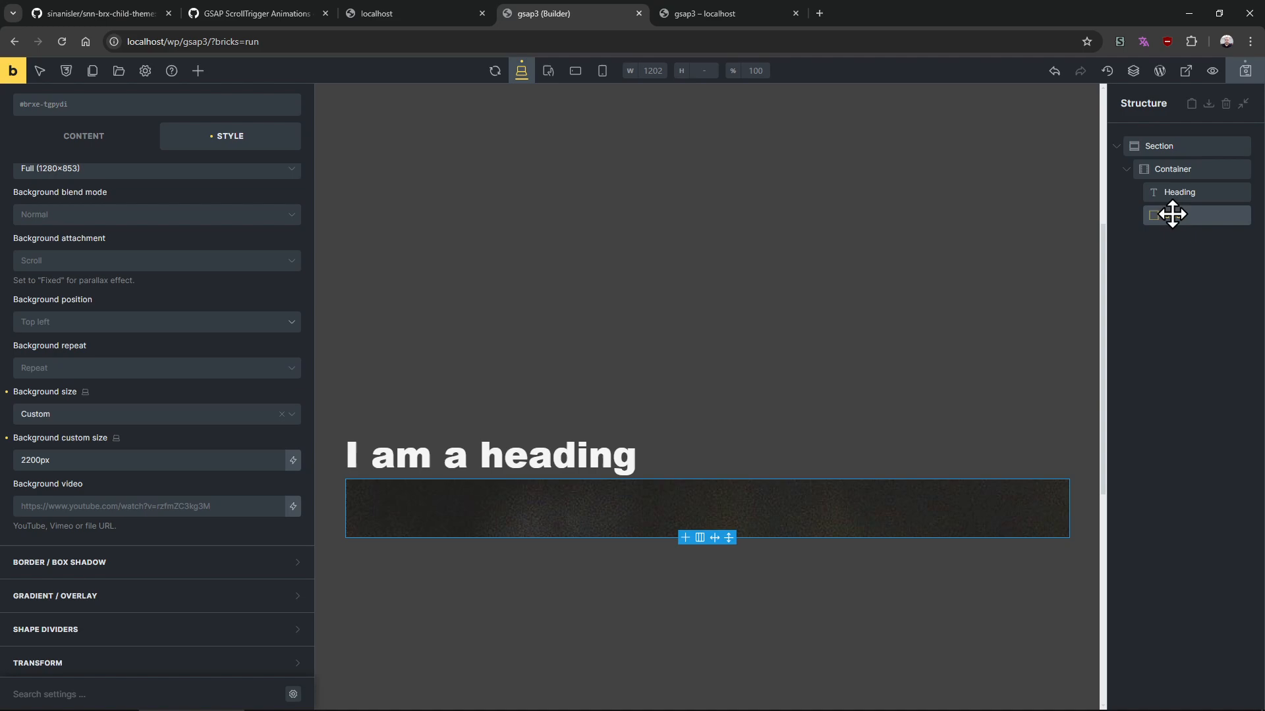
Set the block's height to 660
scroll(159, 277, up, 6)
click(122, 230)
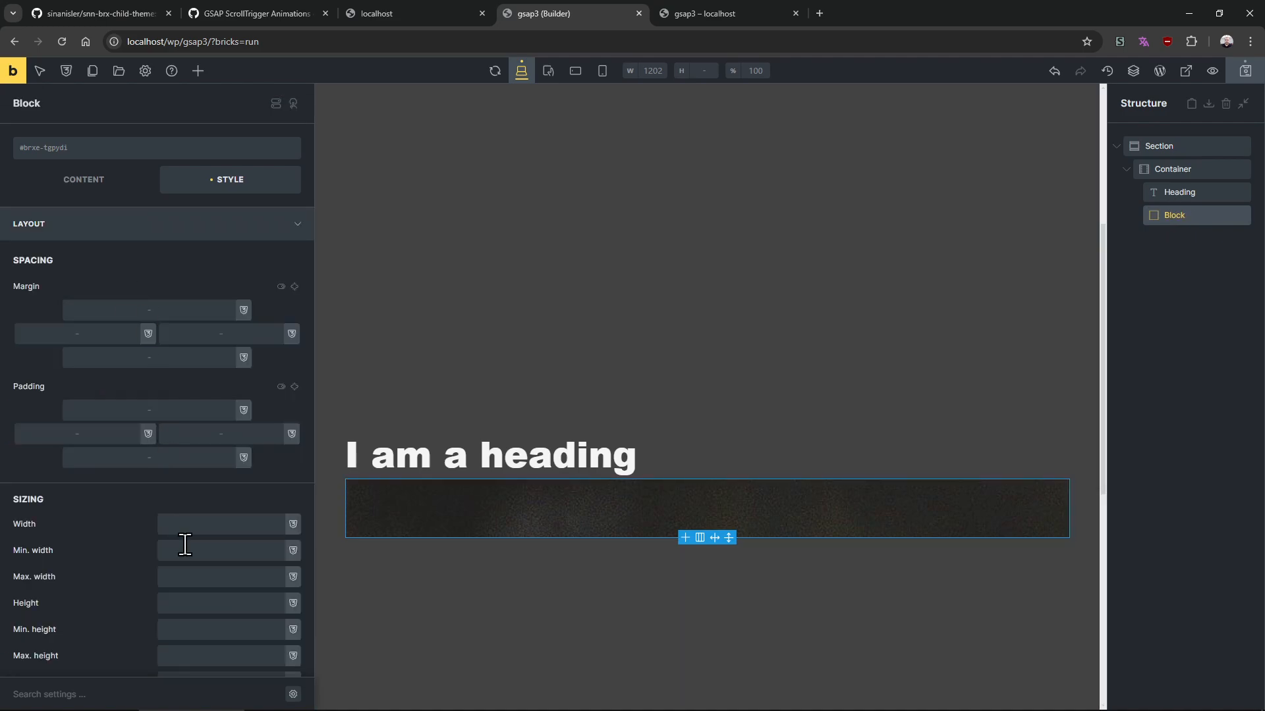
click(206, 603)
text(660)
scroll(504, 440, down, 2)
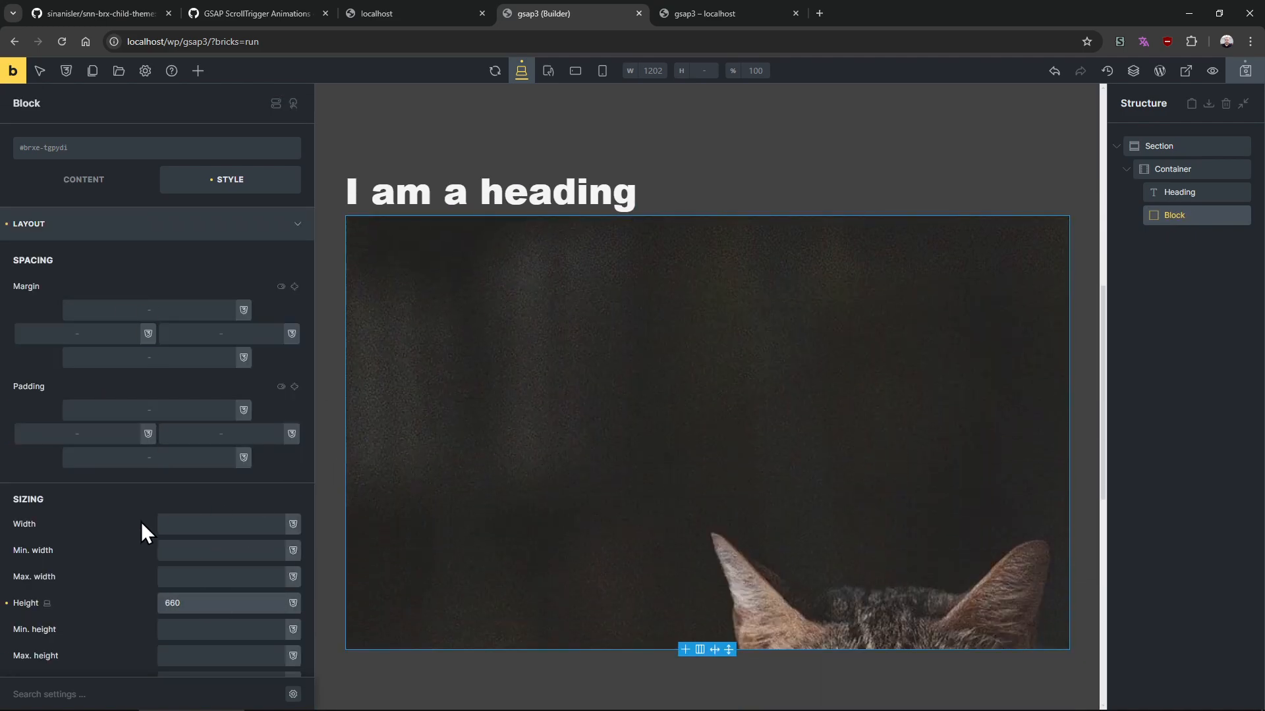
double_click(175, 603)
text(200)
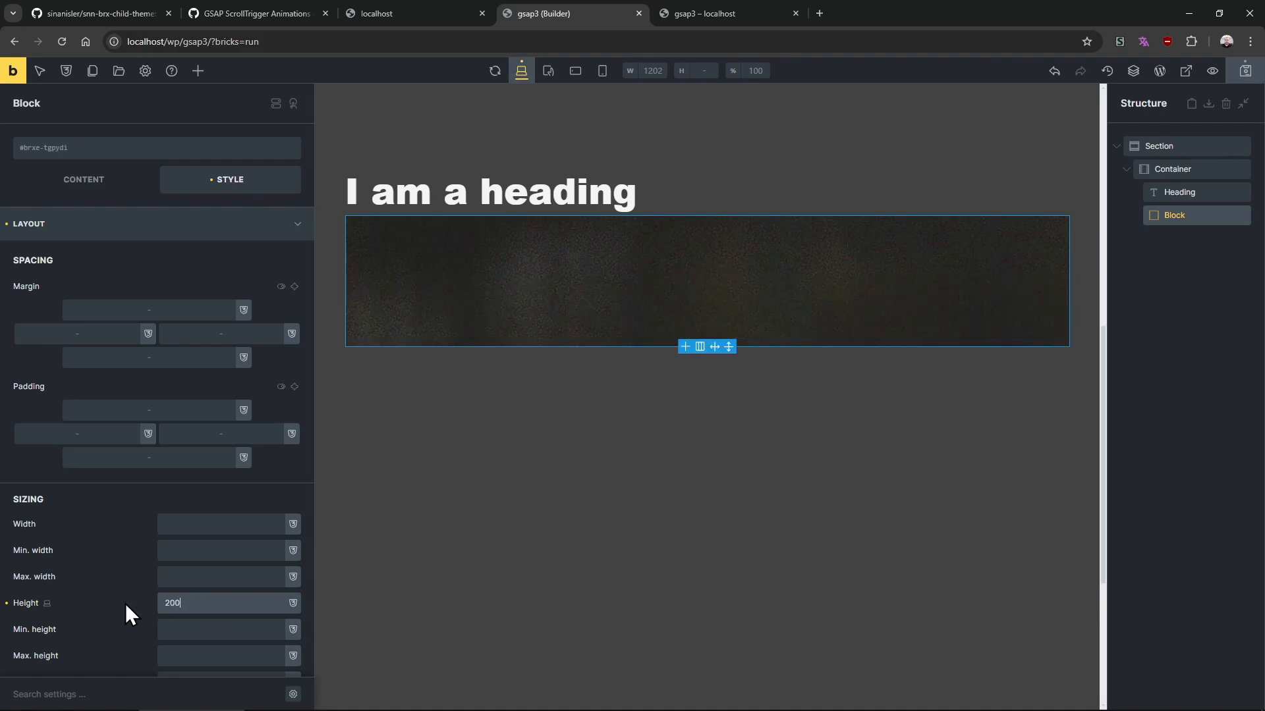
double_click(172, 605)
text(660)
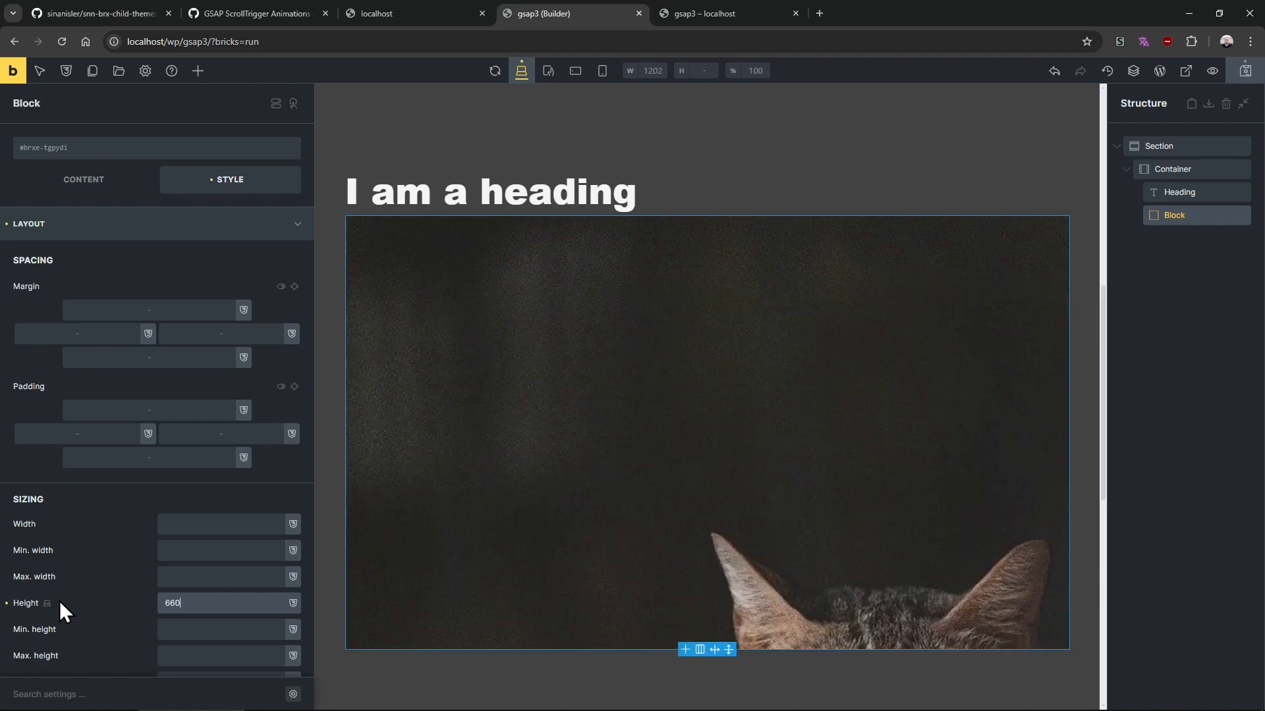
Add a custom attribute named data-animate to the block
click(113, 230)
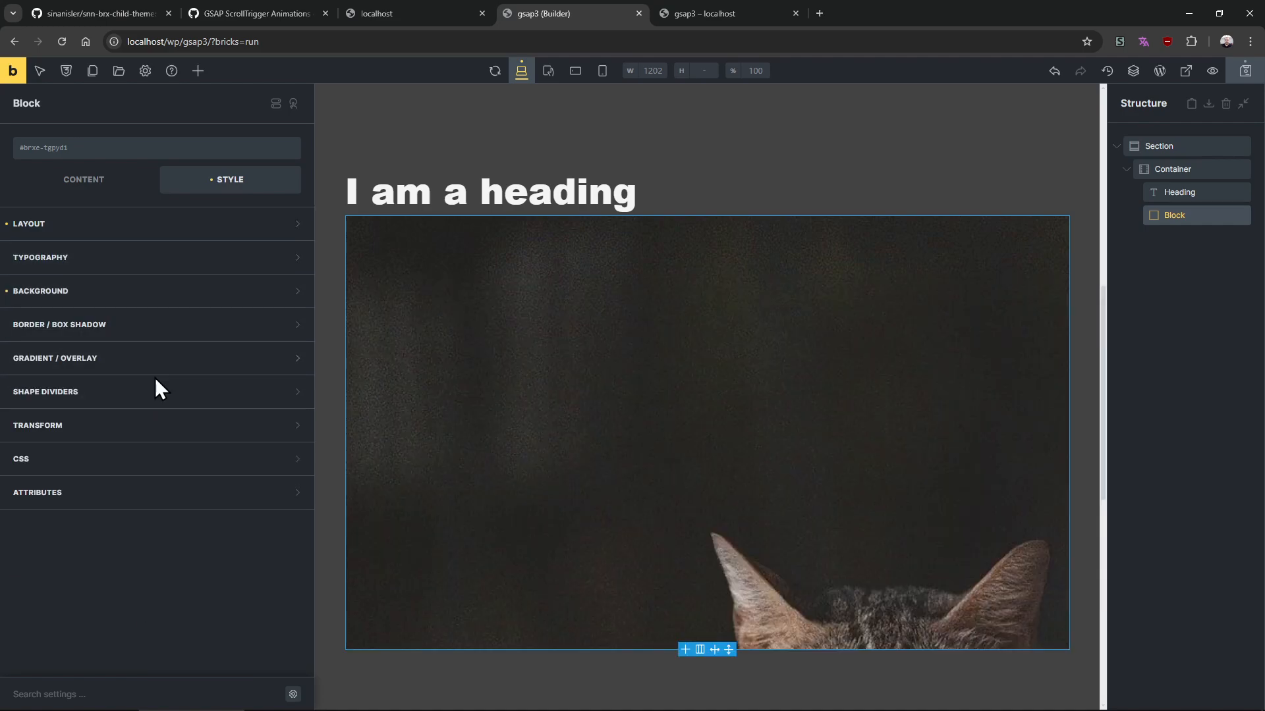
click(137, 293)
click(135, 294)
click(134, 501)
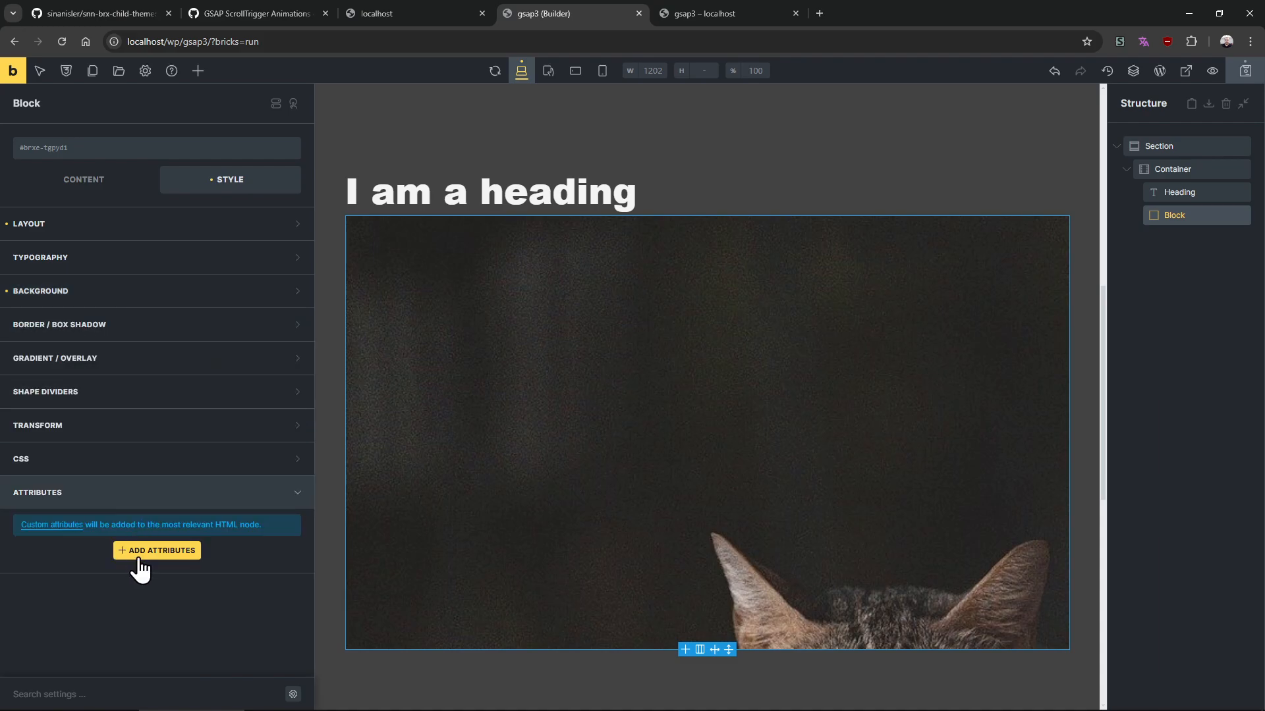
click(138, 556)
scroll(147, 545, down, 1)
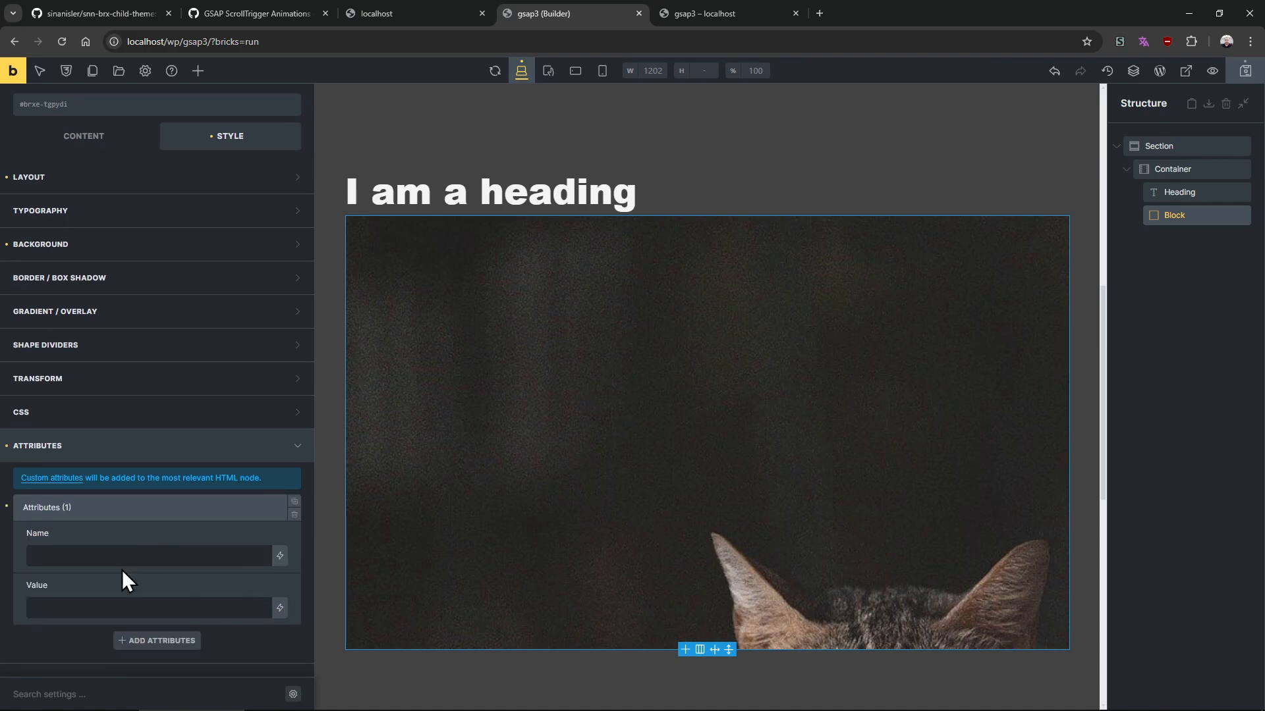
click(135, 560)
text(data-animate)
Set the data-animate value to style_start-backgroundPosition:center -100px, style_end-backgroundPosition:center 100px
scroll(135, 561, down, 3)
click(124, 489)
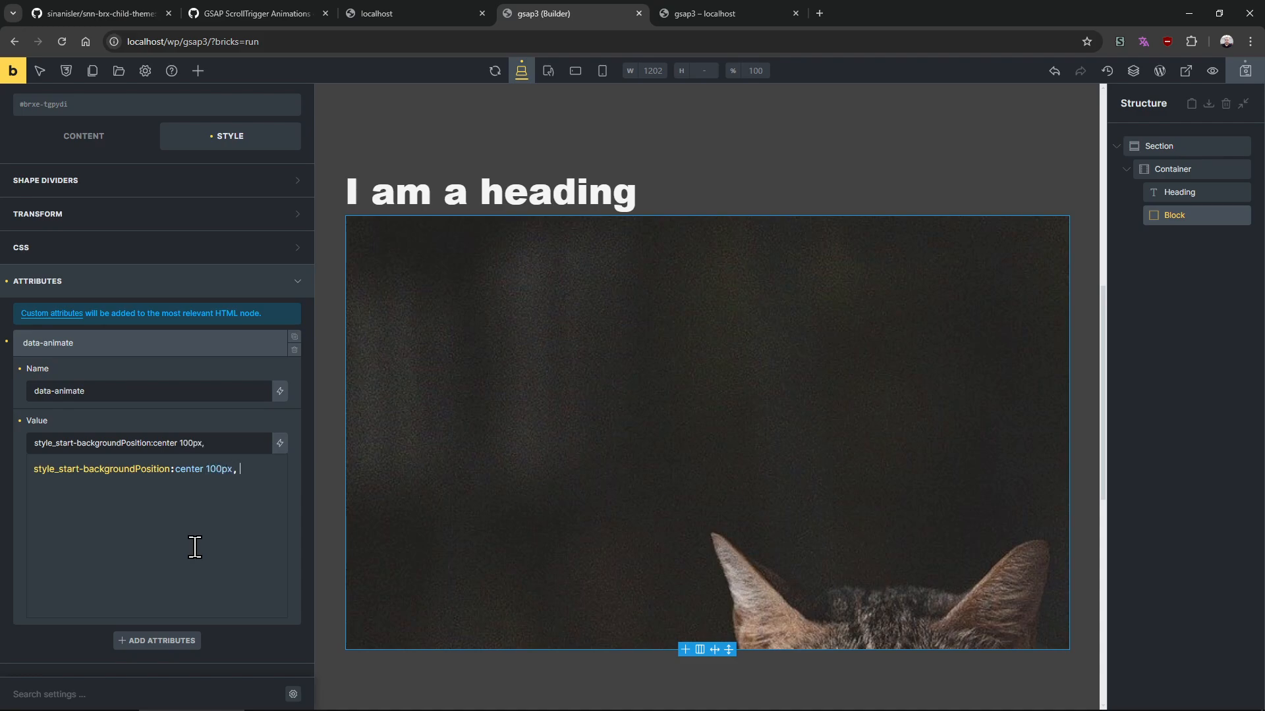
text(style_start-backgroundPosition:center 100px,)
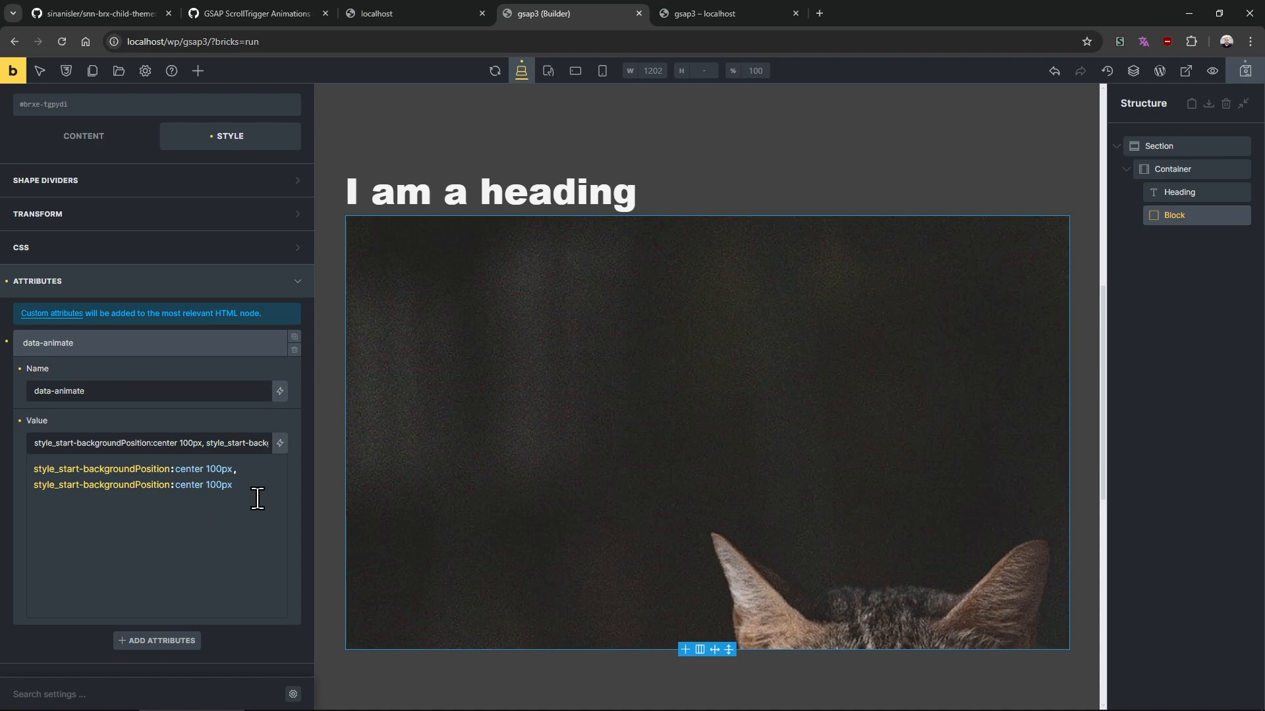
click(206, 468)
text(-)
click(78, 485)
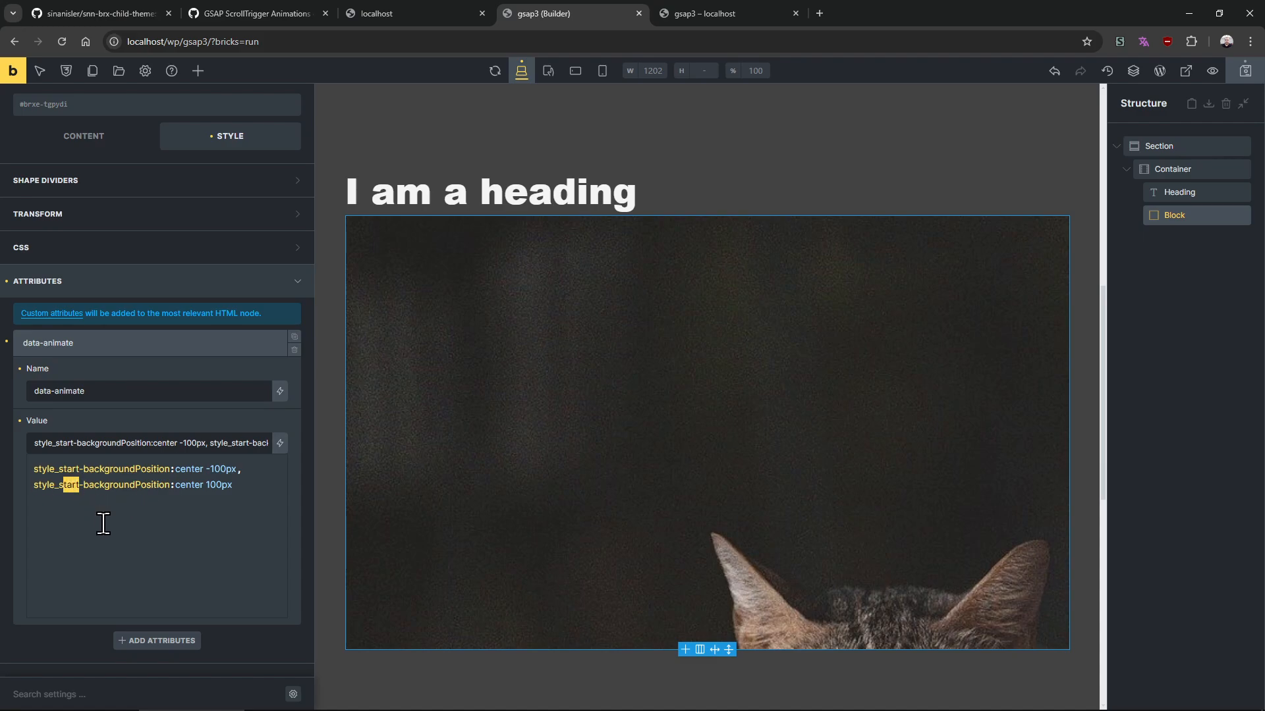
text(end)
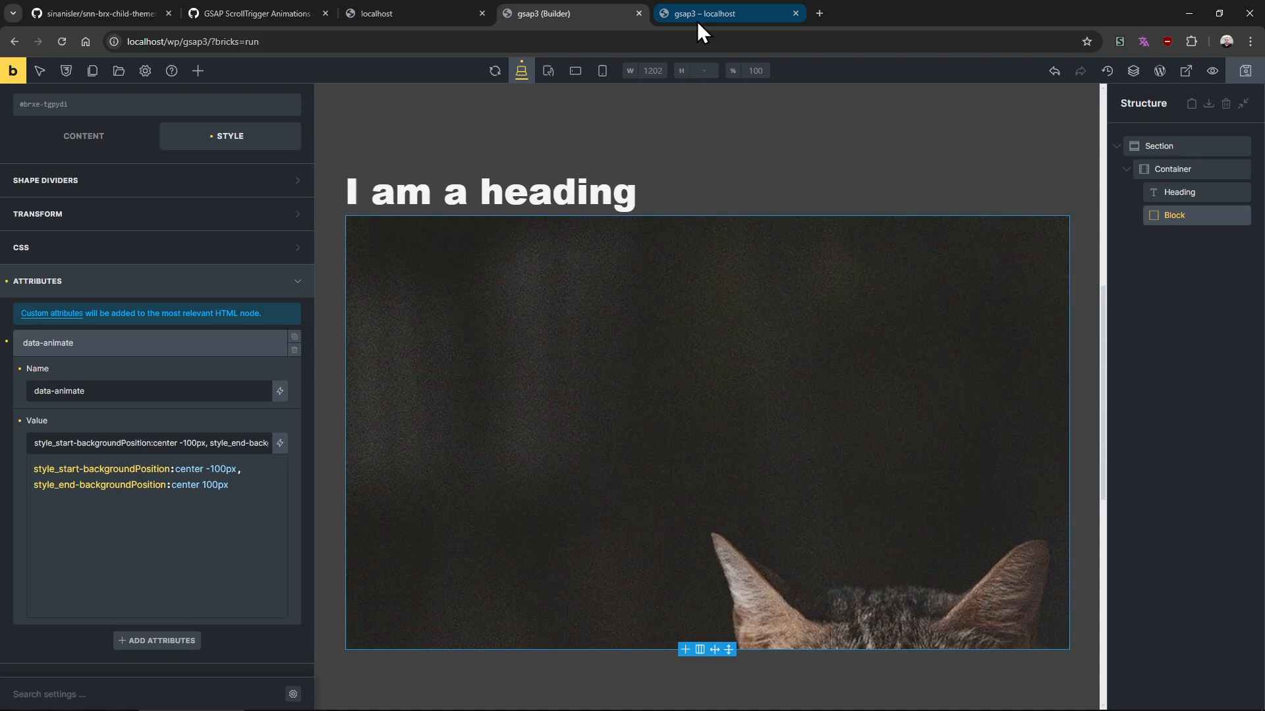
Preview the gsap3 page and scroll past the block to check its background animation
click(712, 25)
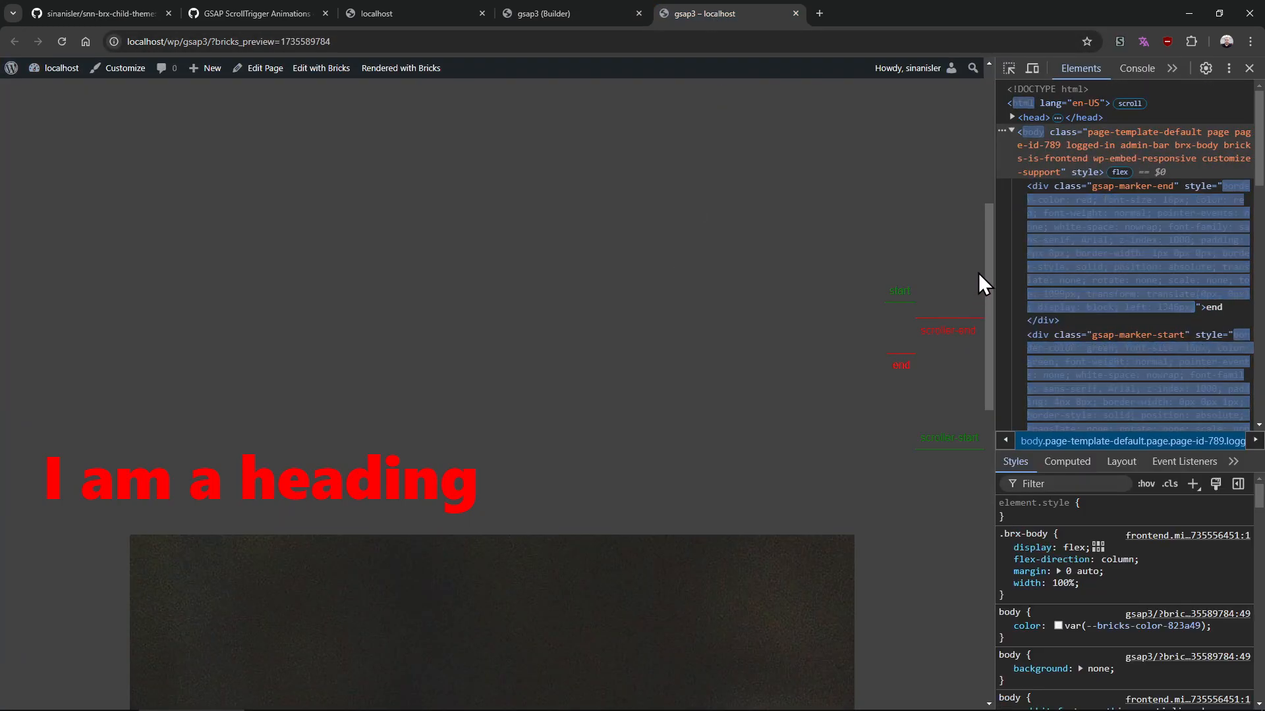
drag(979, 275, 958, 378)
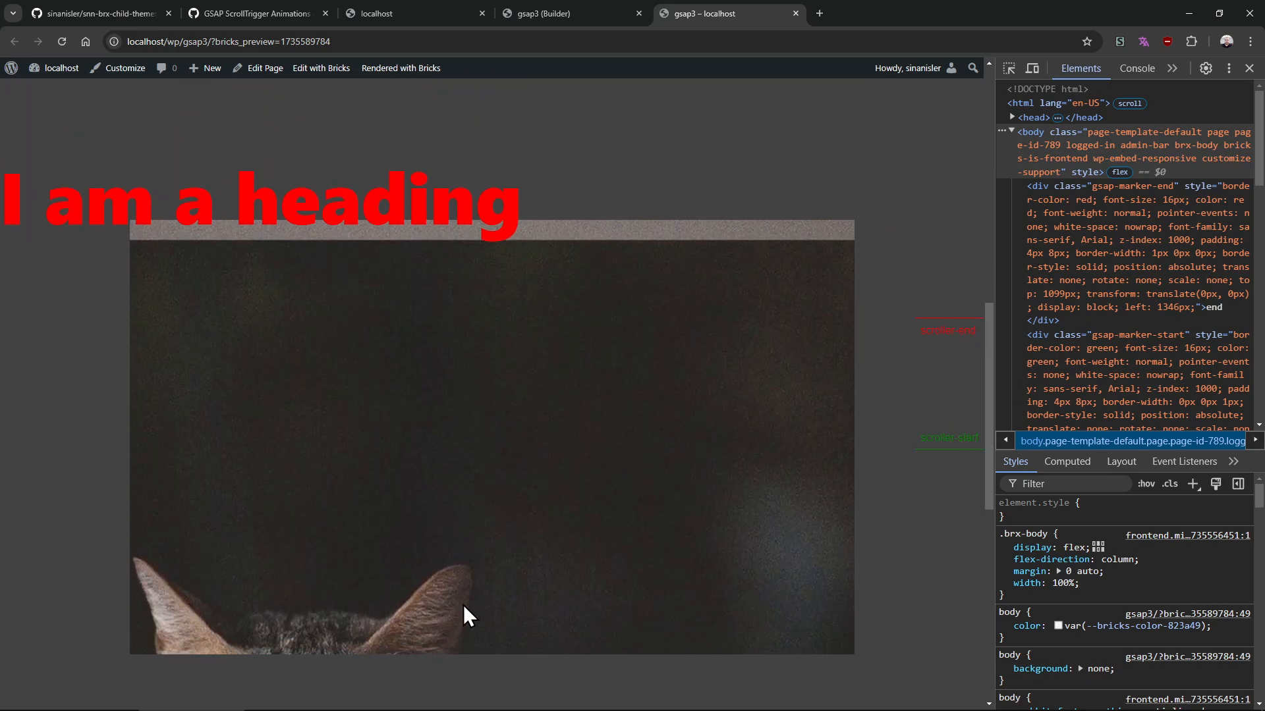
Inspect the home page image block's background settings and data-animate attribute in its builder
click(420, 19)
click(310, 68)
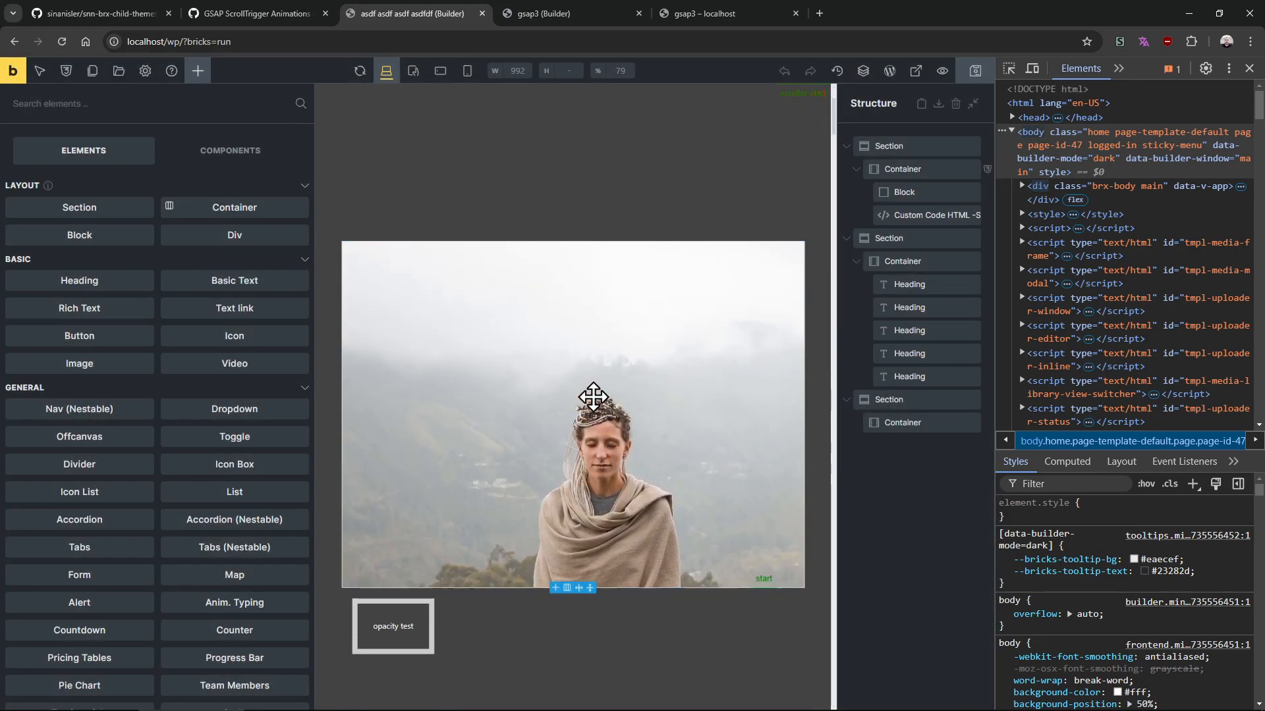
click(593, 399)
click(208, 184)
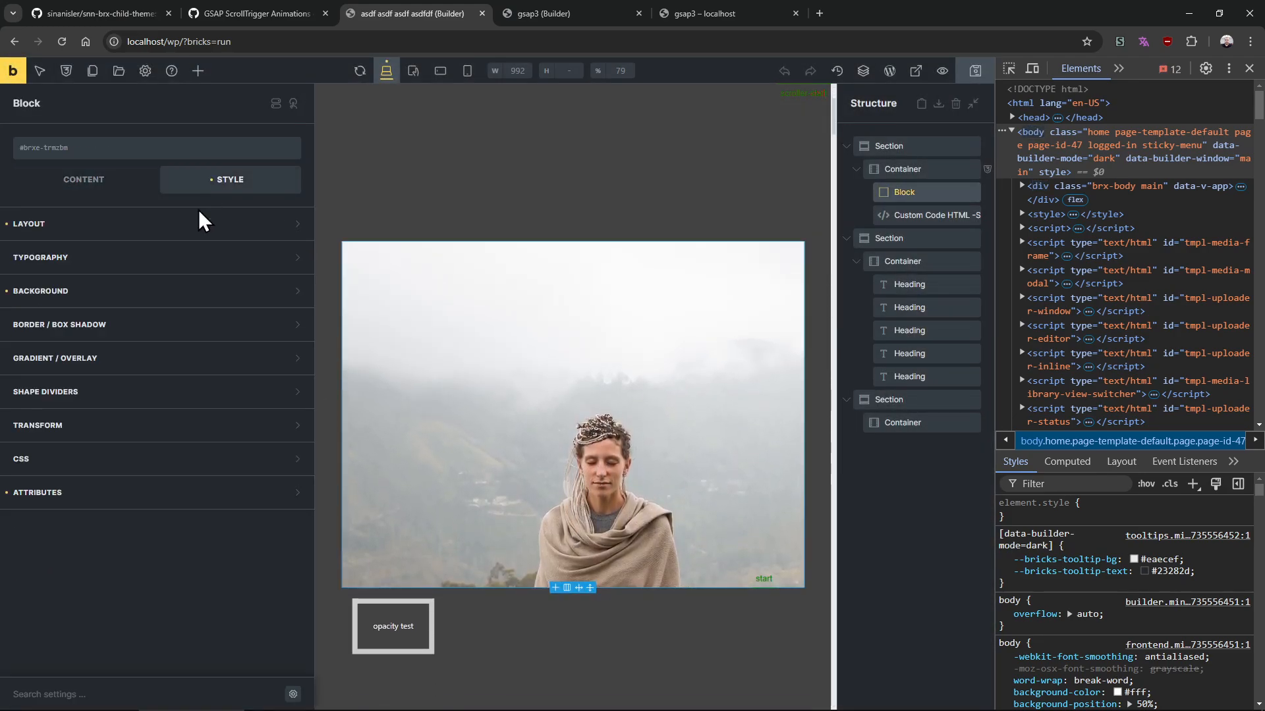
click(112, 293)
scroll(240, 443, down, 3)
scroll(170, 659, down, 4)
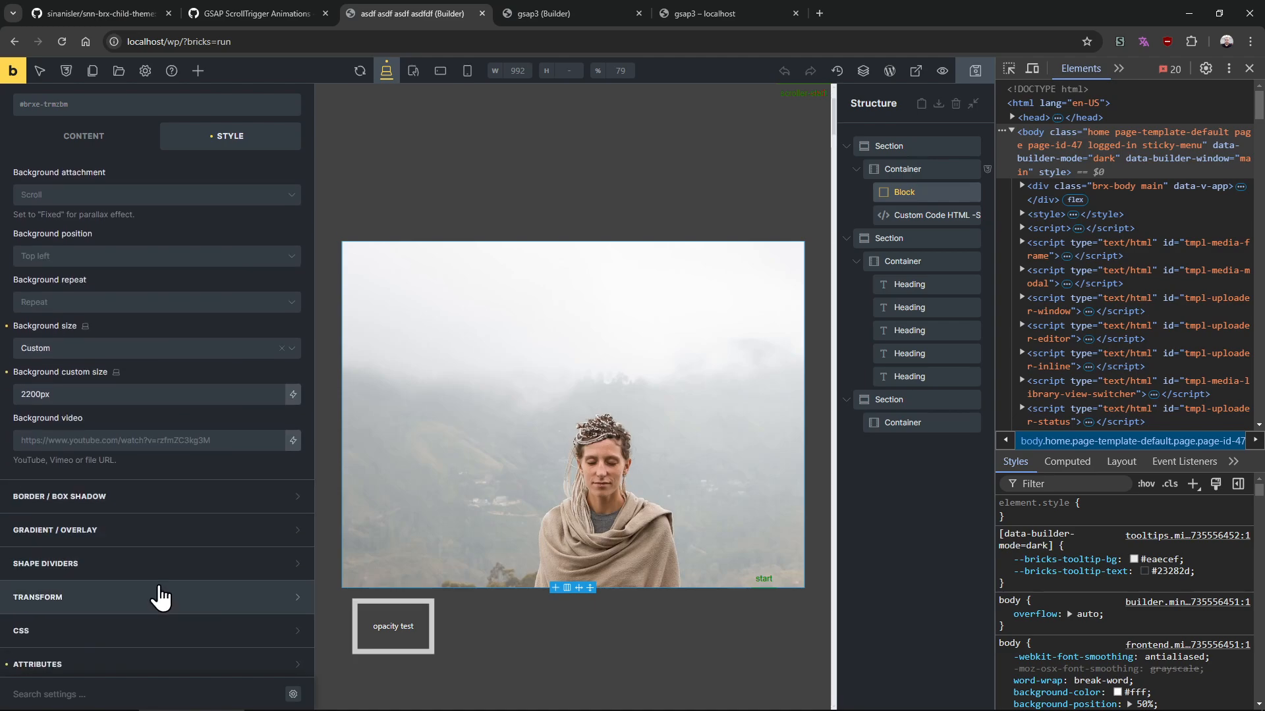
click(129, 659)
click(178, 553)
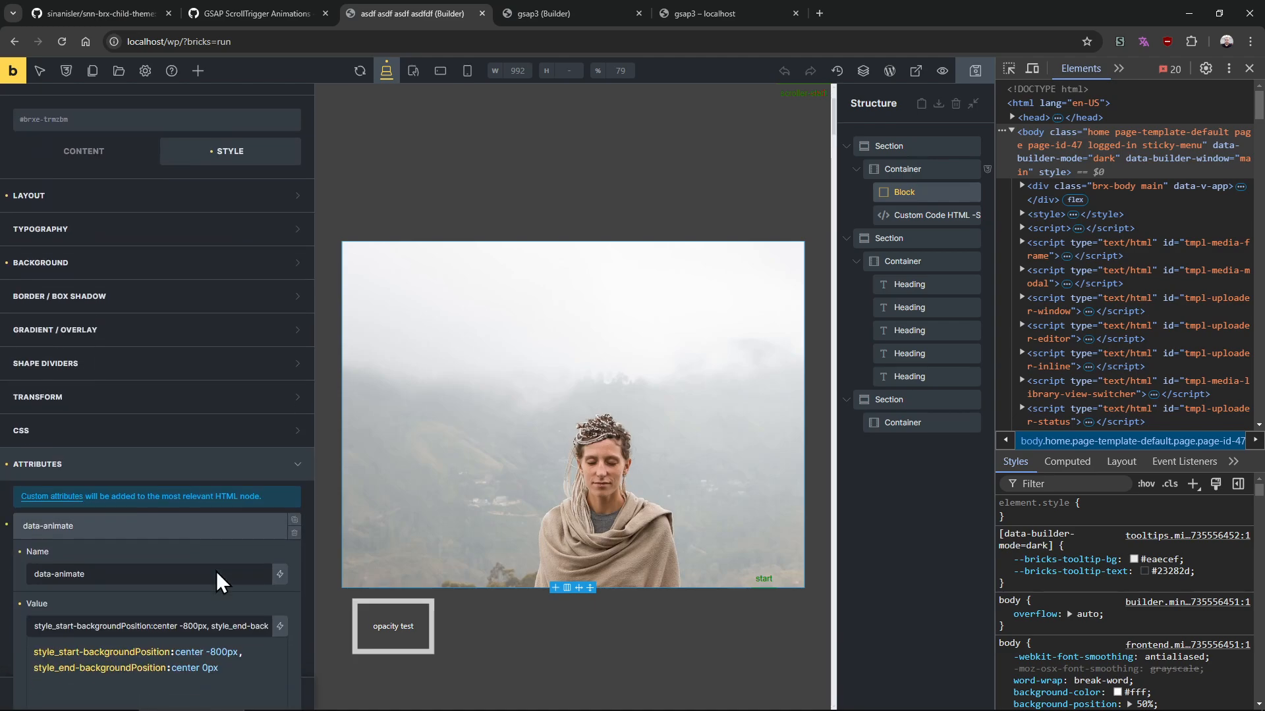
scroll(217, 566, down, 3)
Change the start background position in the data-animate value to center -600px
click(724, 14)
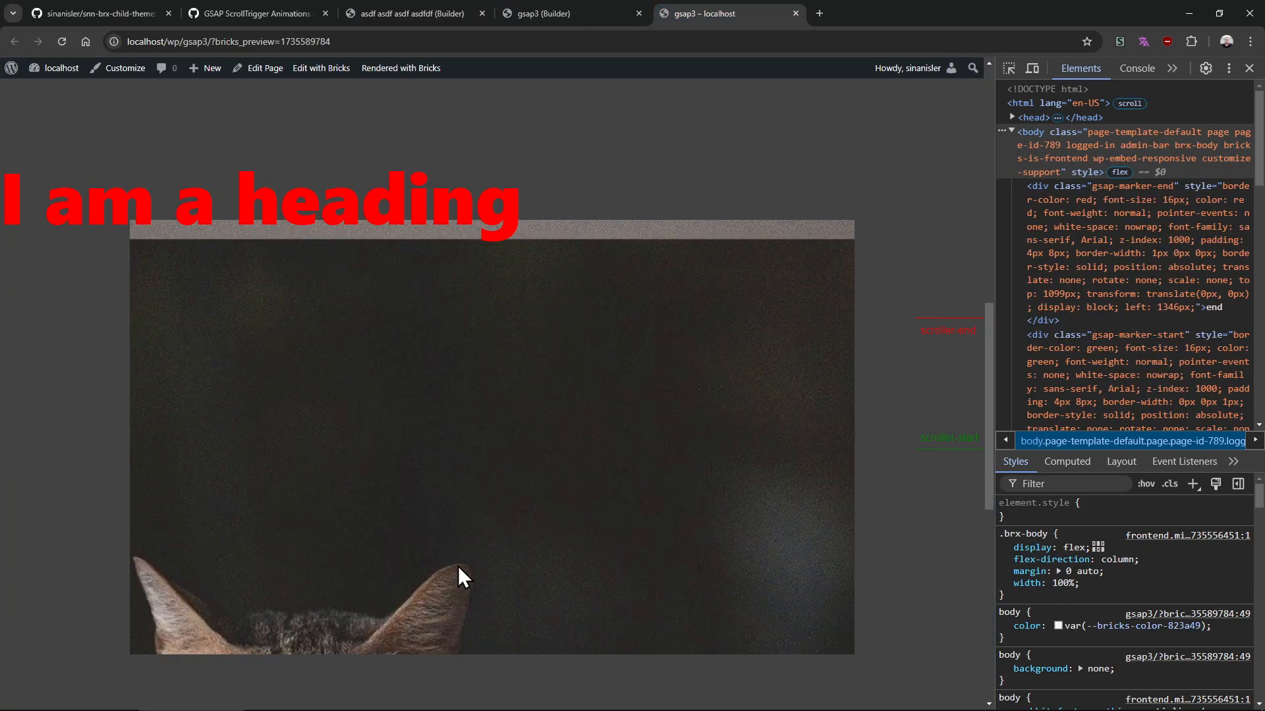
click(568, 14)
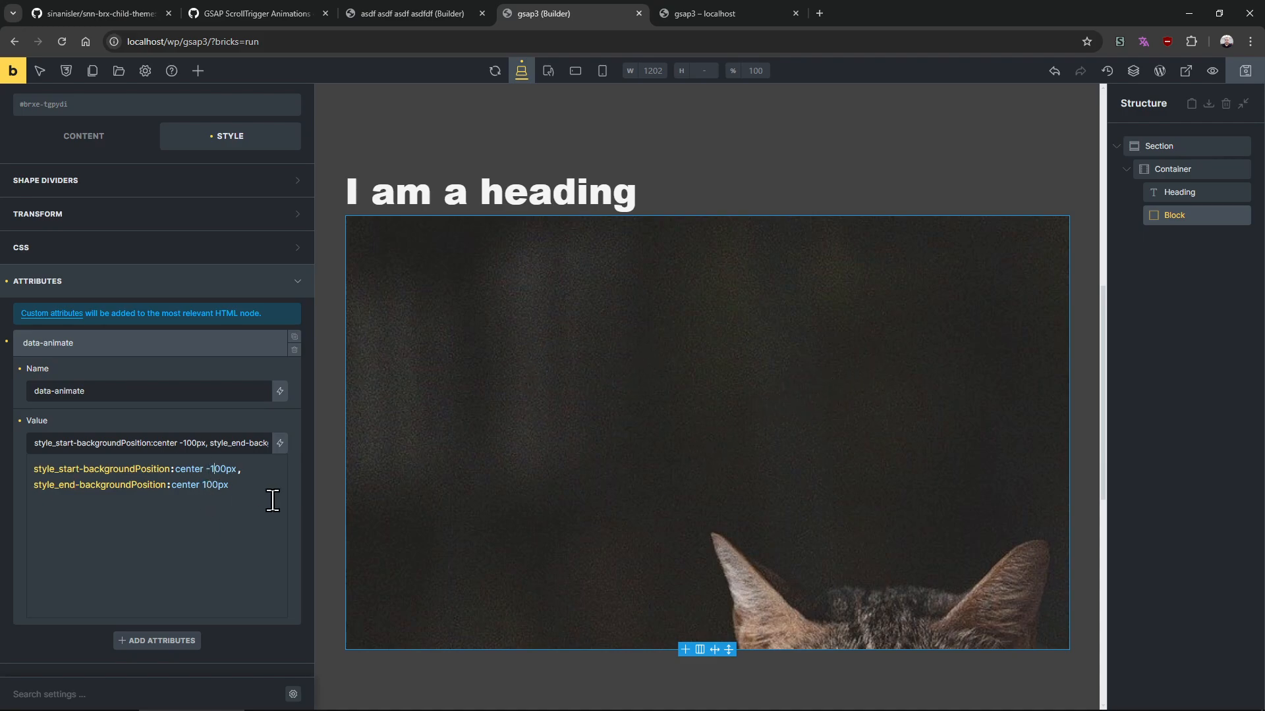
text(6)
Set the block's background custom size to 2000px
scroll(184, 387, up, 4)
click(106, 297)
scroll(131, 550, down, 3)
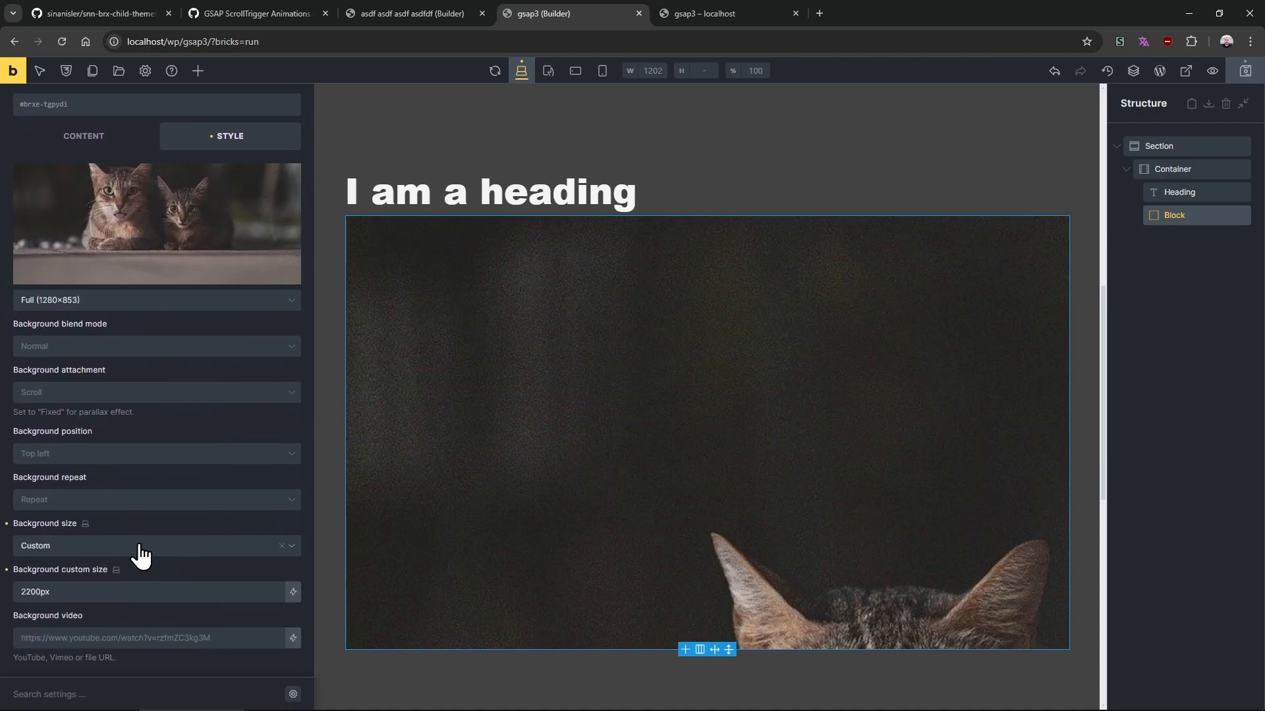
click(34, 591)
text(0)
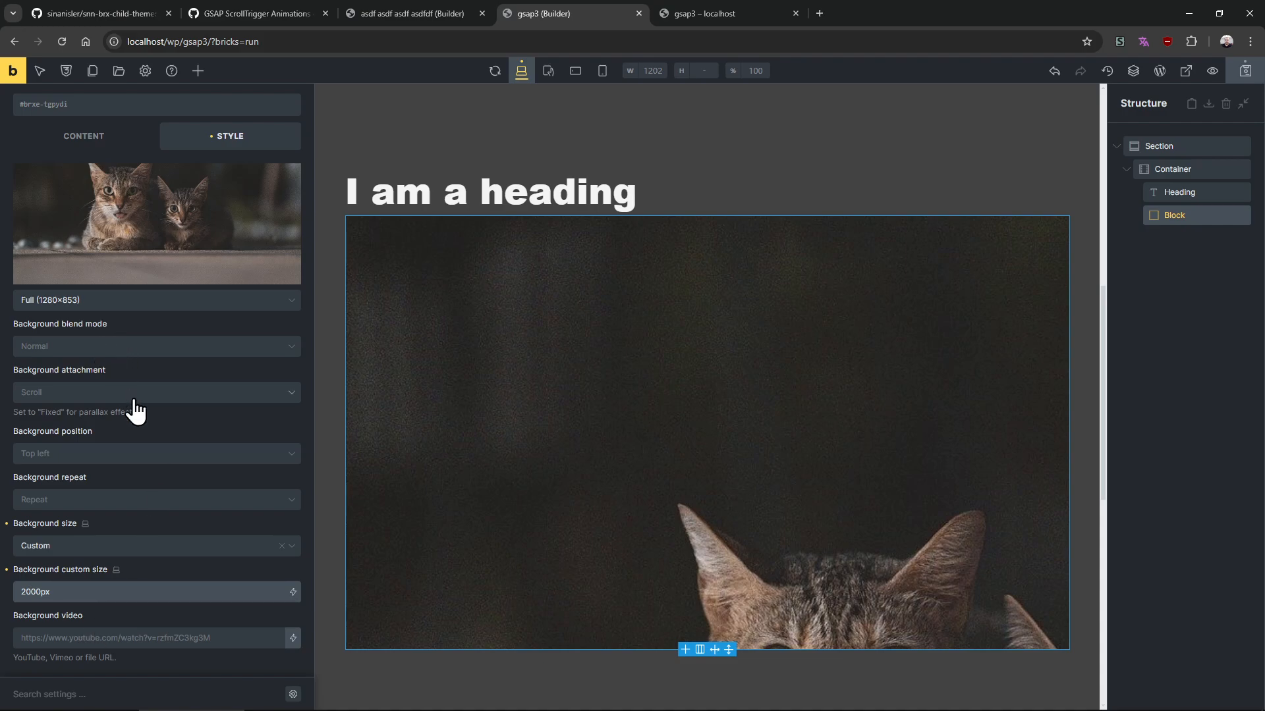
Preview the gsap3 page and scroll through the block's background animation
scroll(100, 365, up, 3)
click(727, 14)
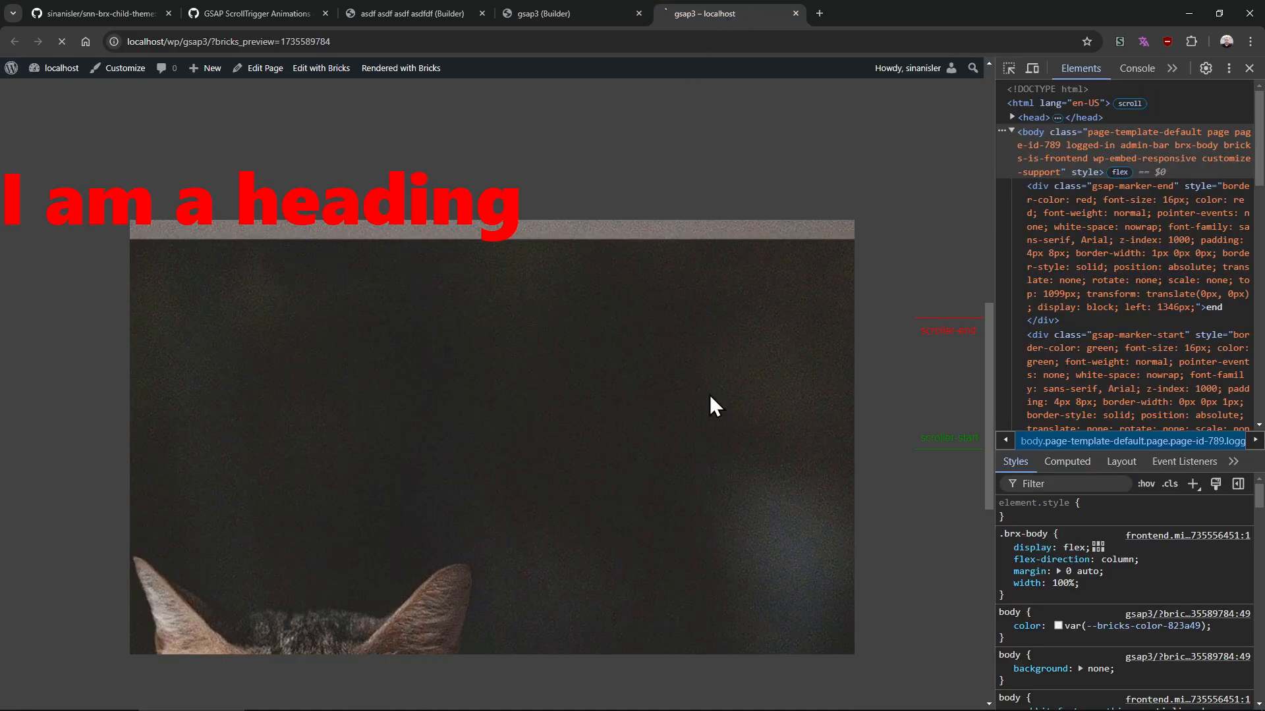
scroll(840, 373, down, 4)
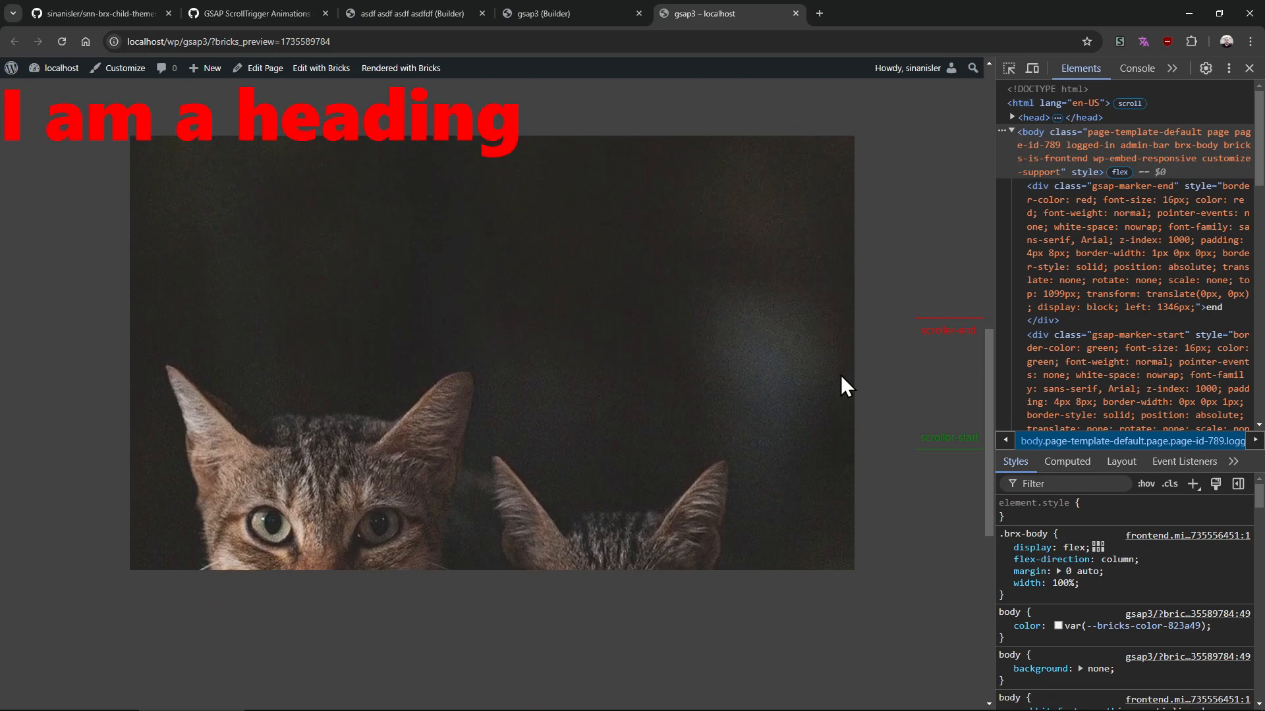
scroll(841, 375, up, 5)
scroll(844, 370, down, 2)
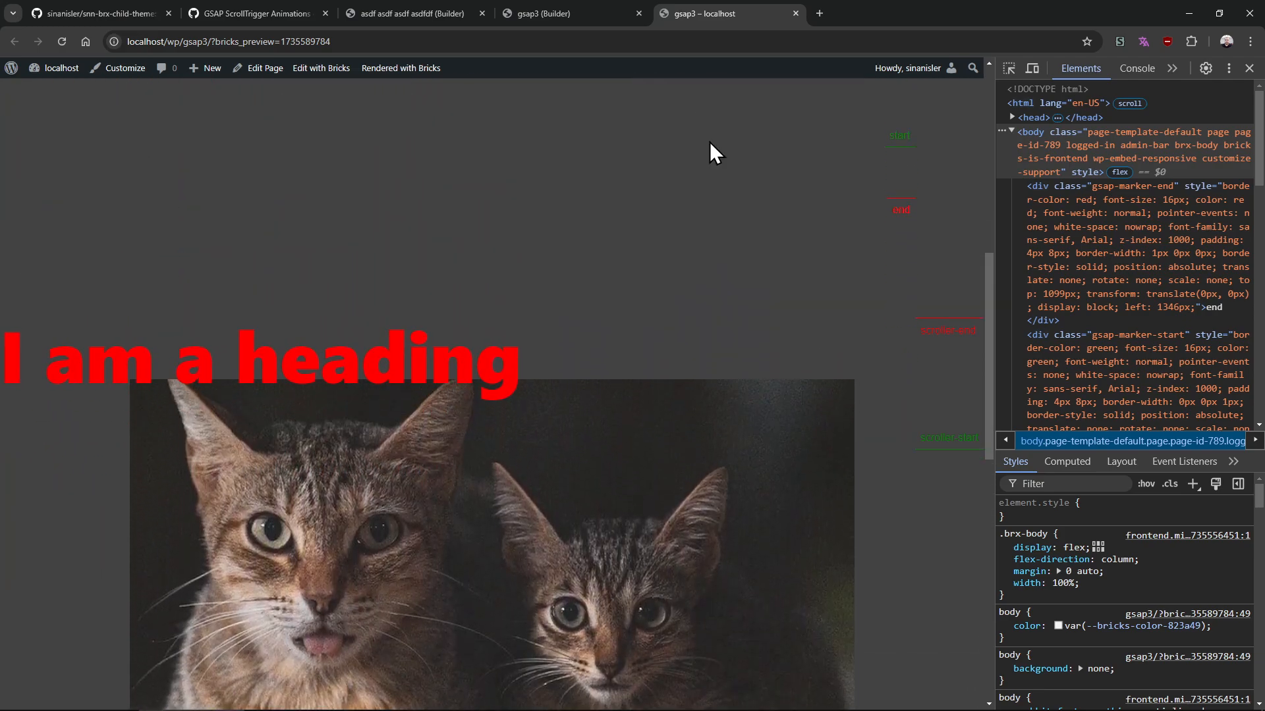
Change the end background position in the data-animate value to center -200px
click(561, 14)
scroll(128, 527, down, 5)
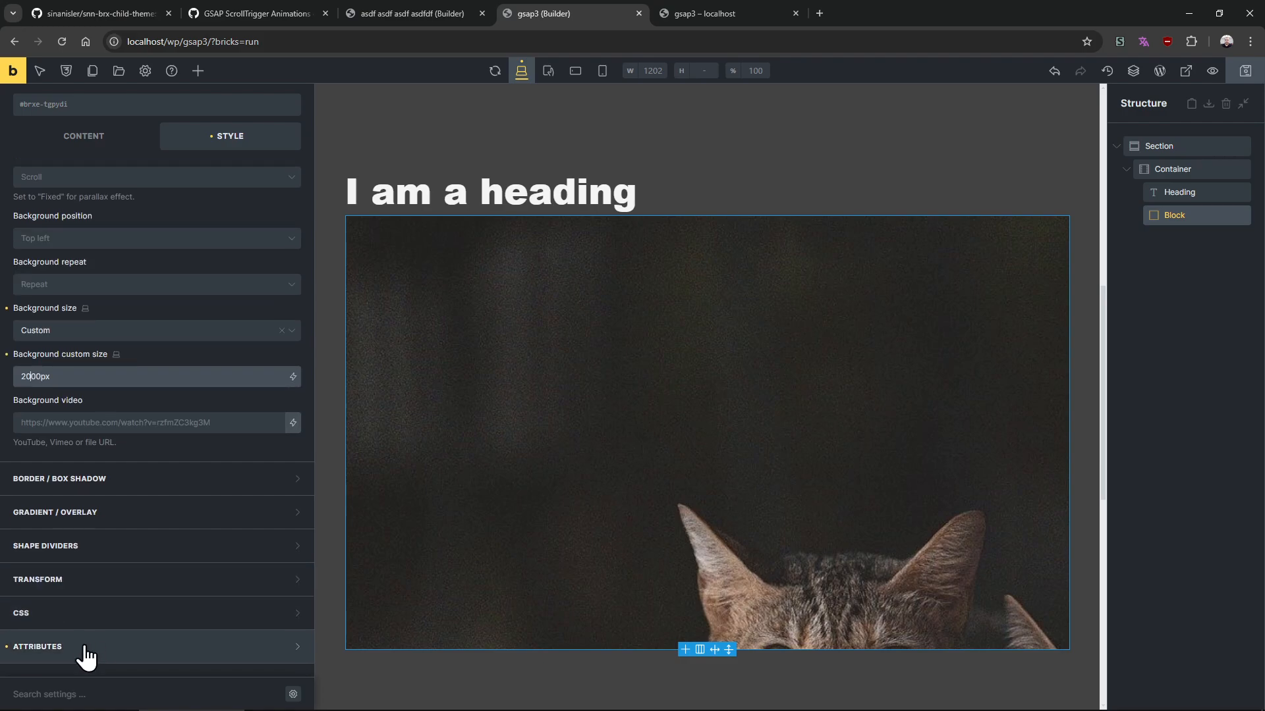
click(85, 655)
click(191, 553)
scroll(195, 632, down, 3)
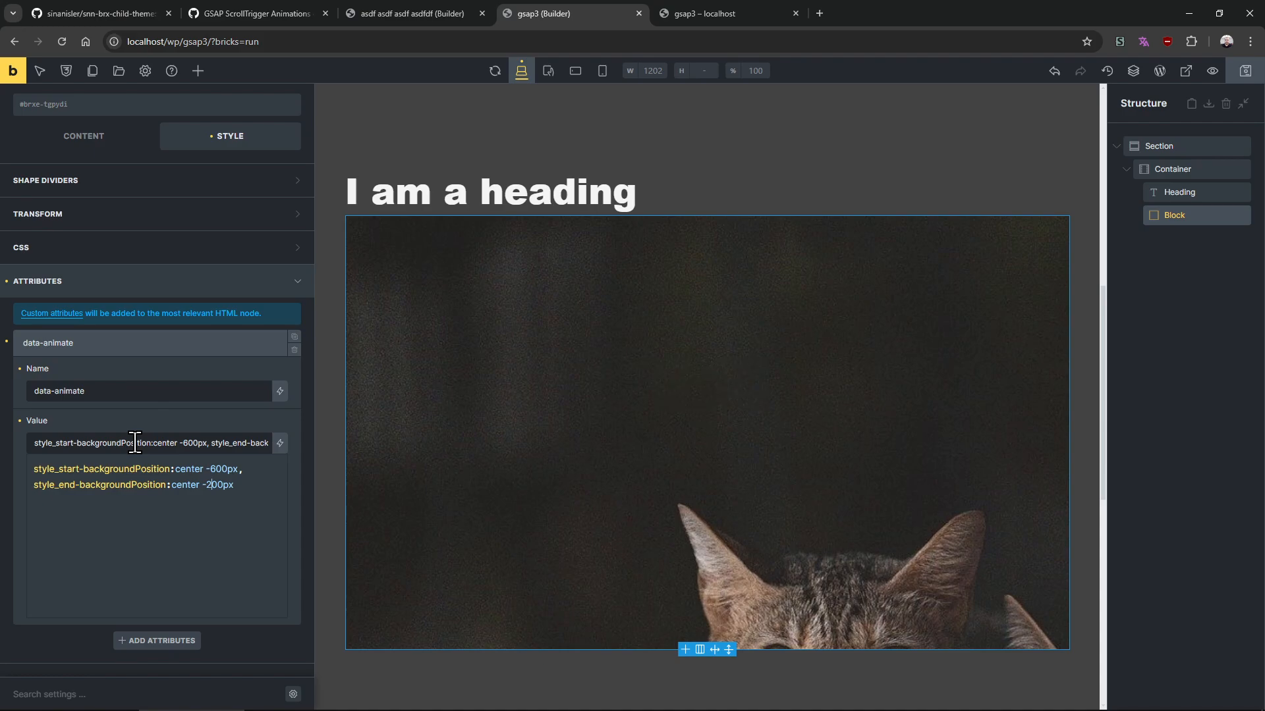
Reload the gsap3 preview and scroll through the block's animation
click(727, 15)
key(F5)
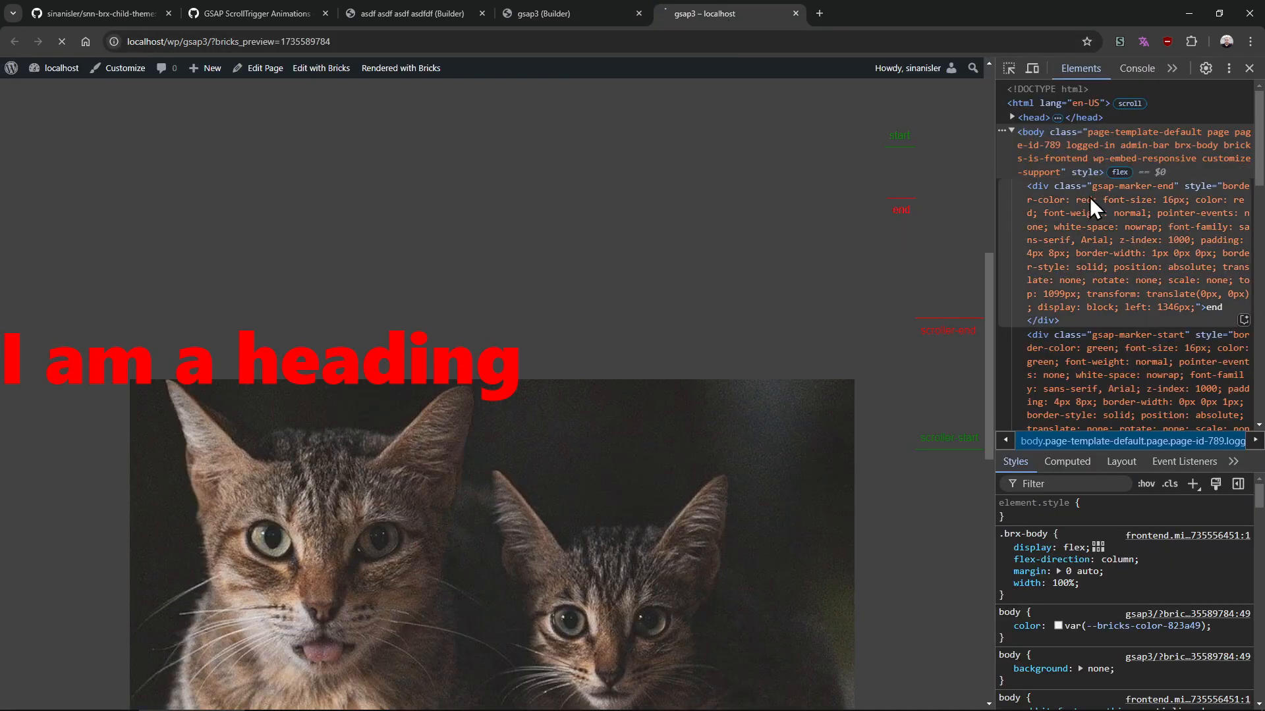
drag(987, 290, 962, 378)
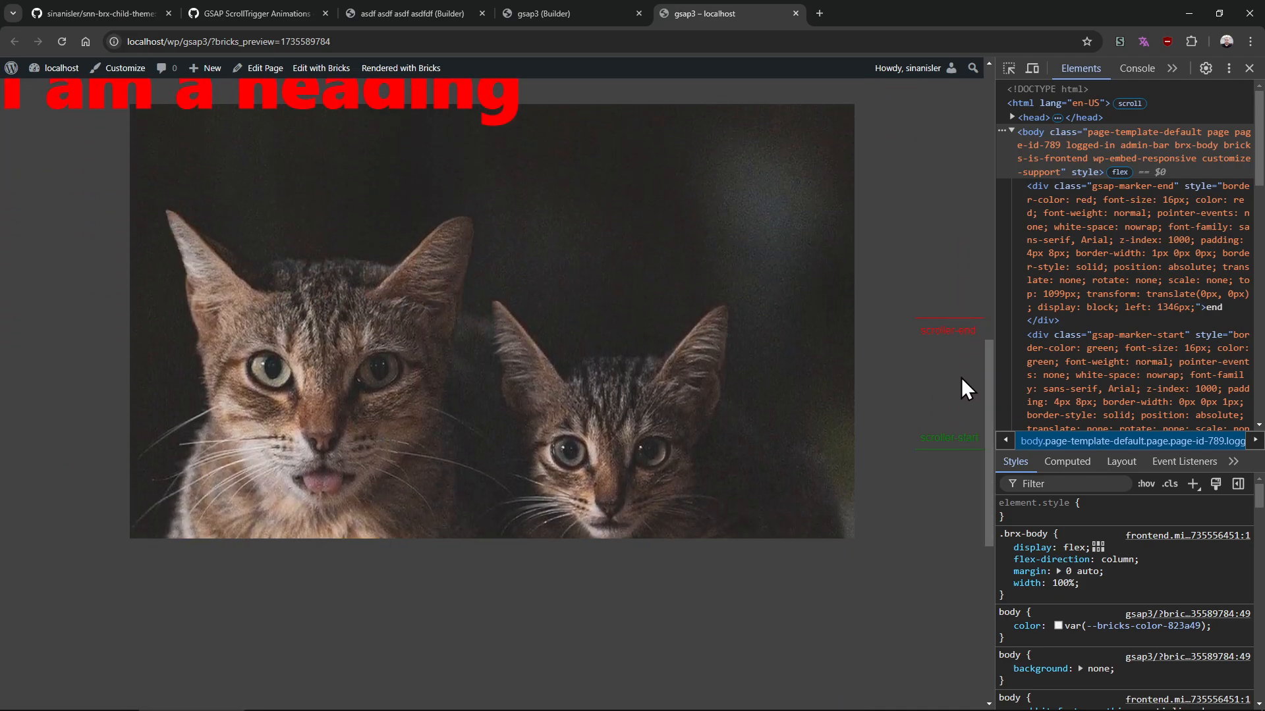